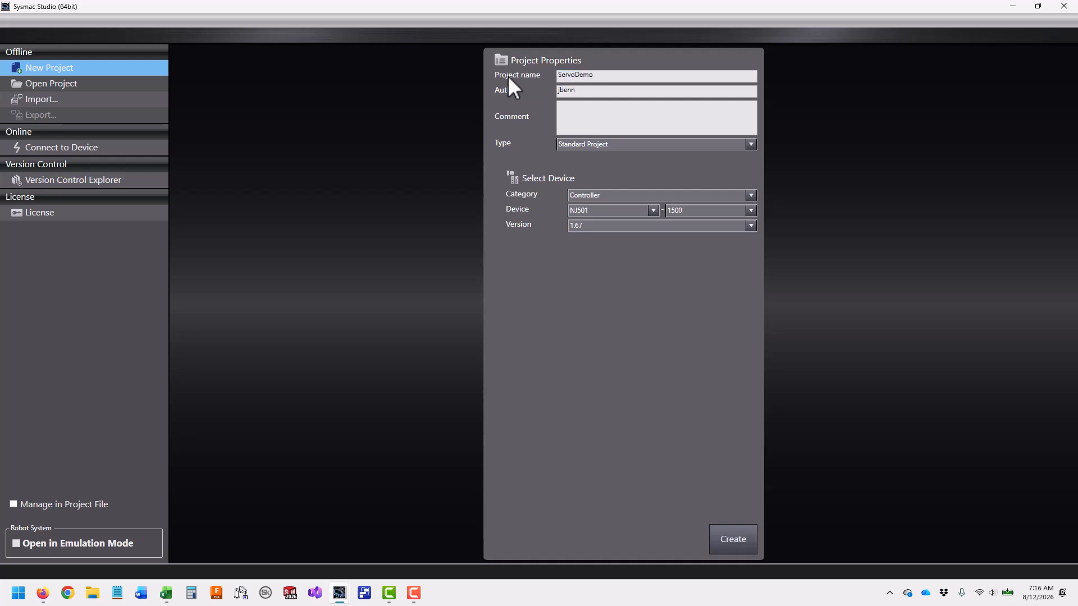
Create the ServoDemo standard project for an NX1P2-9B24DT1 controller with version 1.60.
click(653, 211)
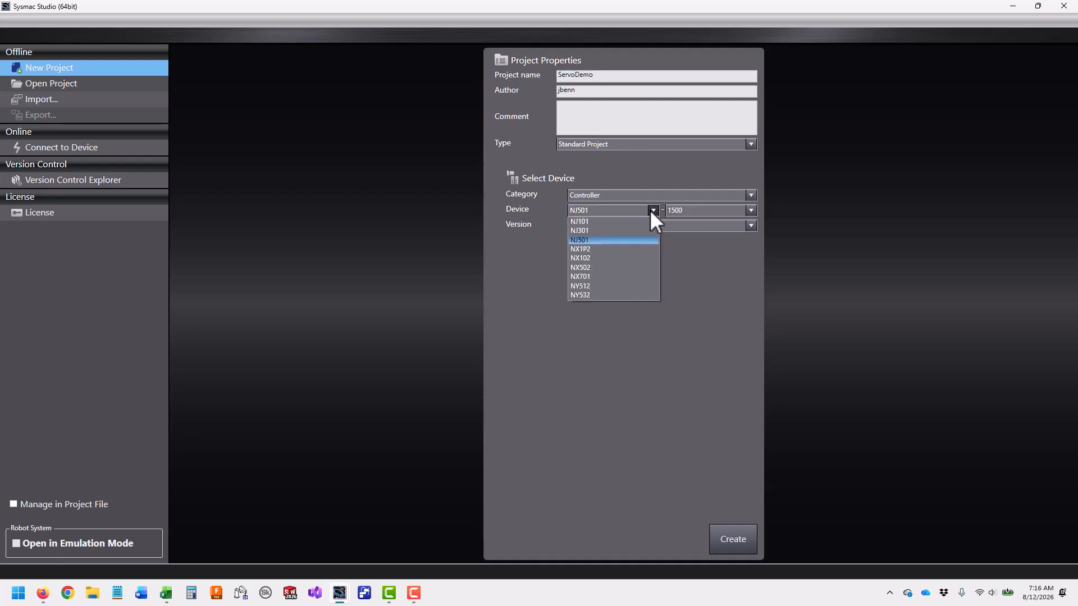
click(604, 249)
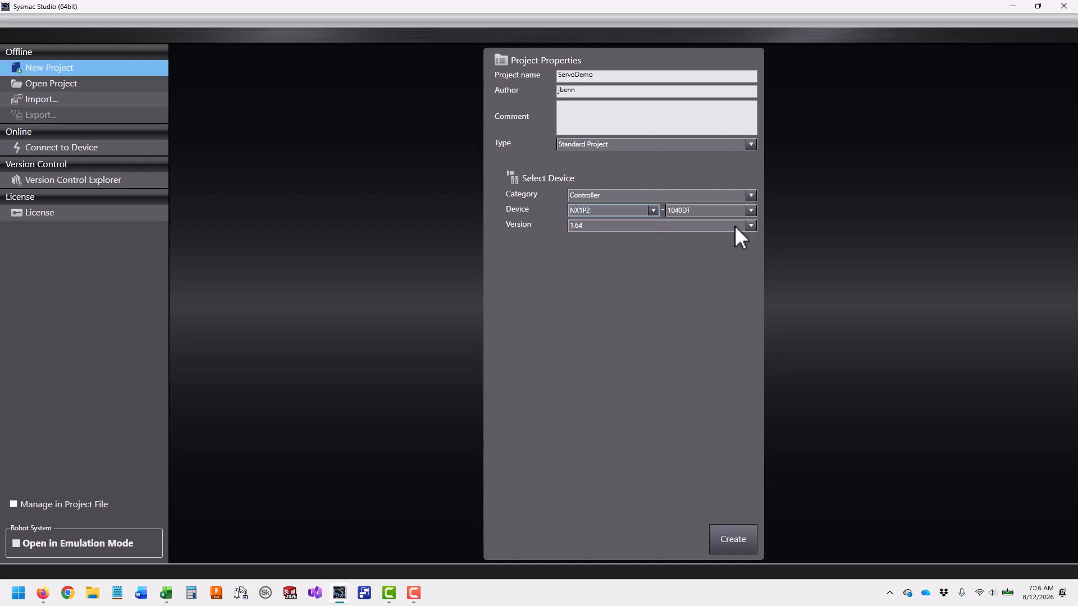
click(750, 210)
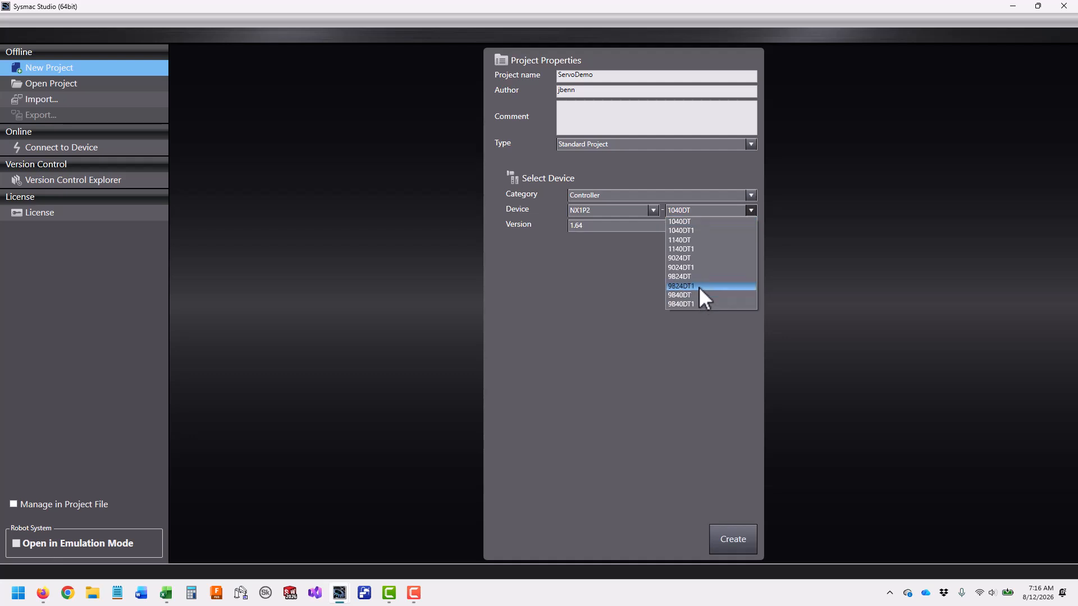
click(701, 286)
click(751, 225)
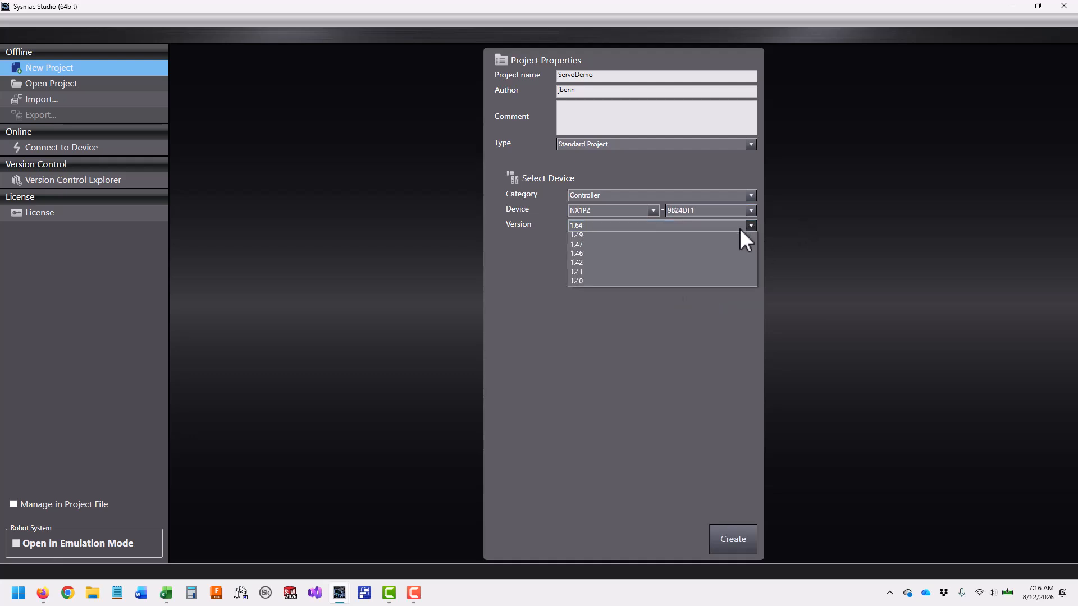
click(631, 245)
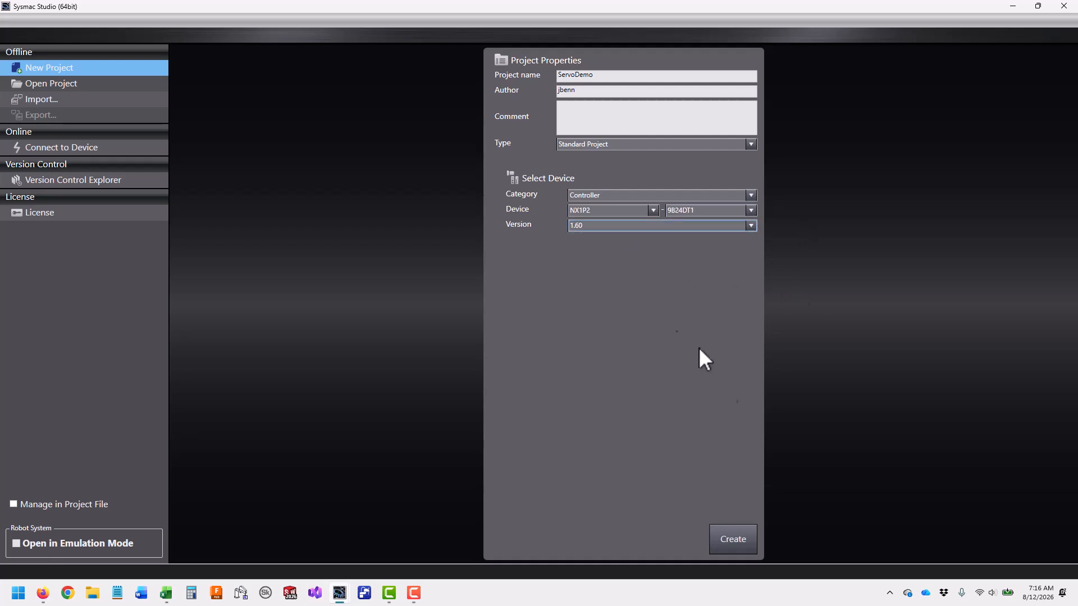
click(737, 541)
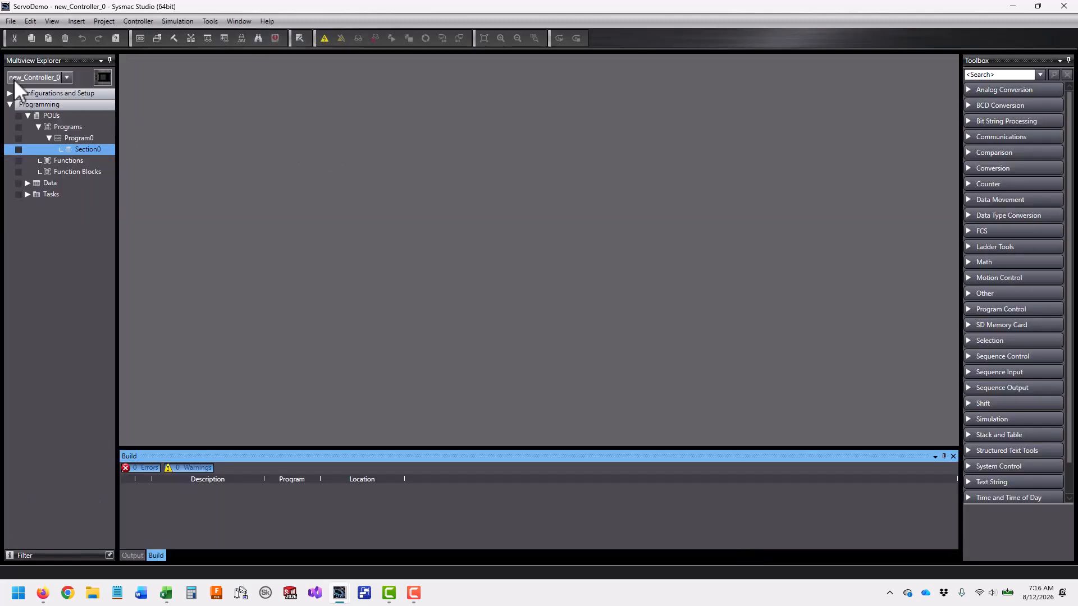
Add an R88D-1SN04H-ECT Rev:1.4 servo drive under the master in the EtherCAT network configuration, finding it with the keyword r88d-1sn04.
click(11, 93)
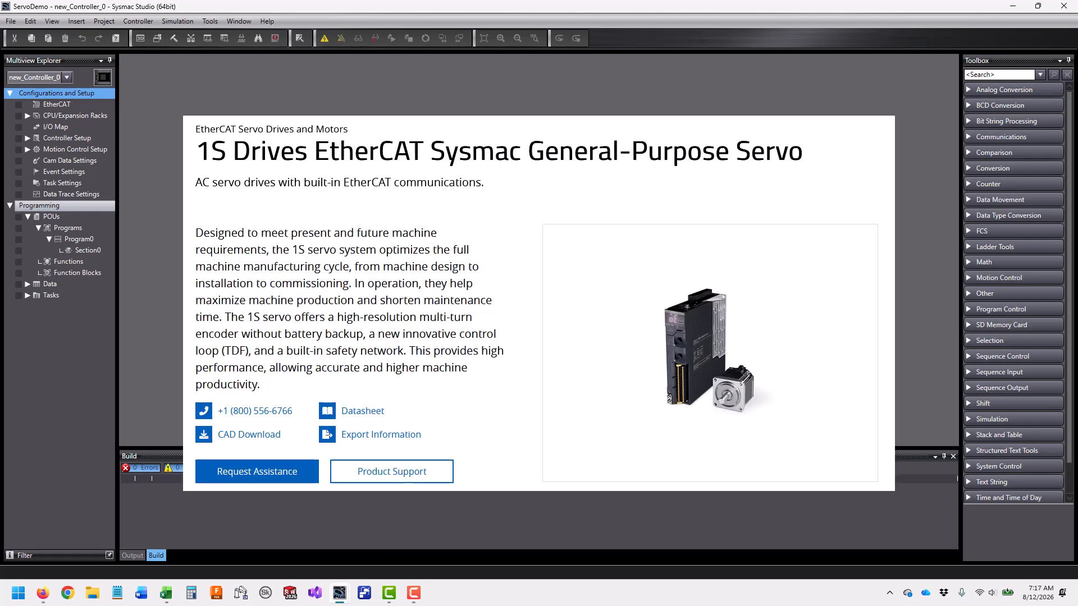
double_click(52, 106)
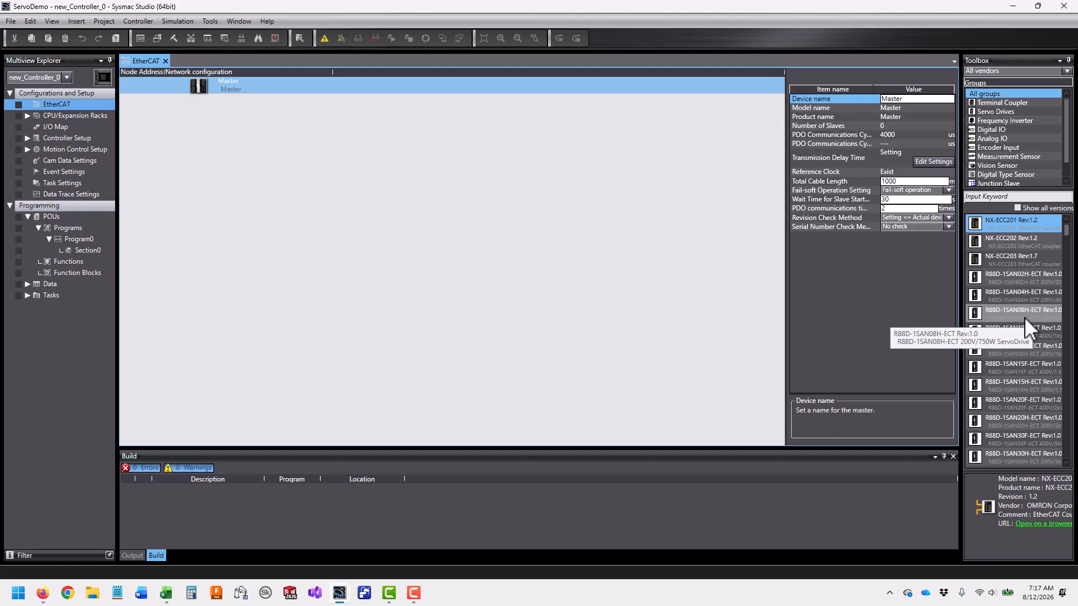
click(1017, 198)
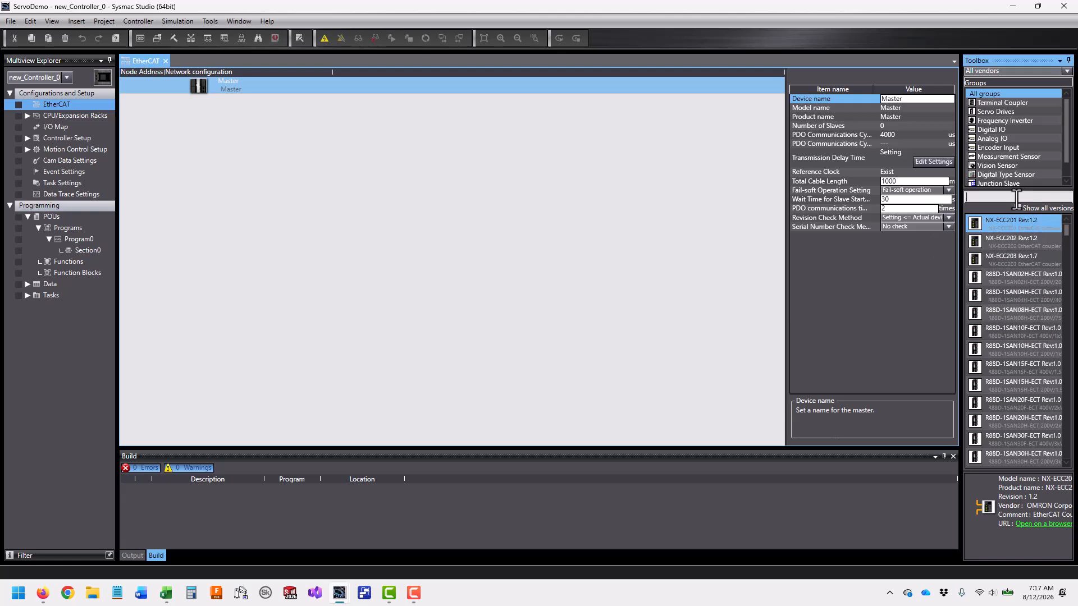
text(r88d)
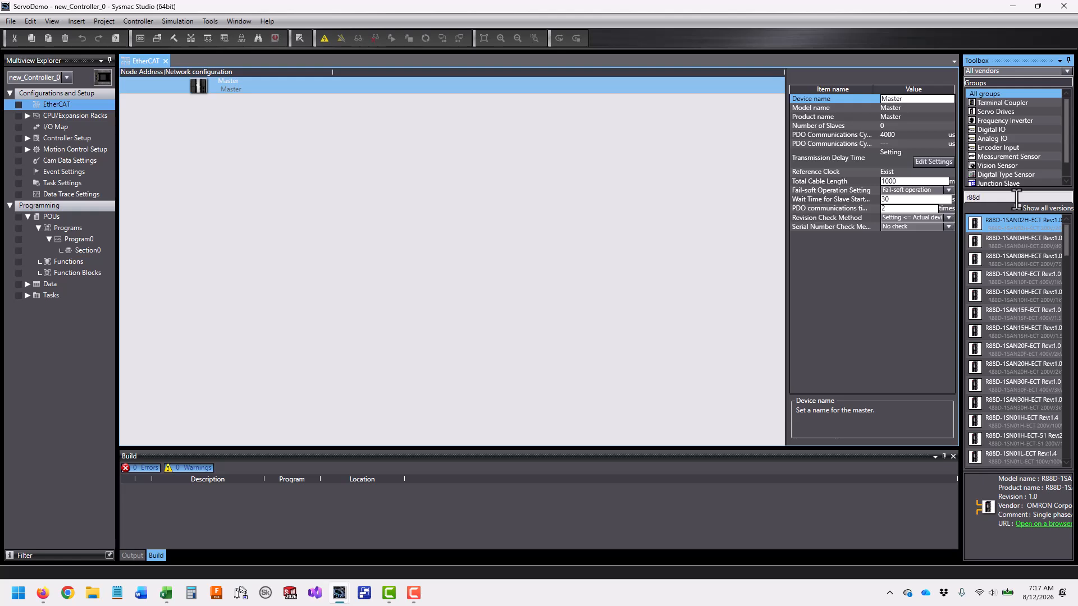
text(-1sn)
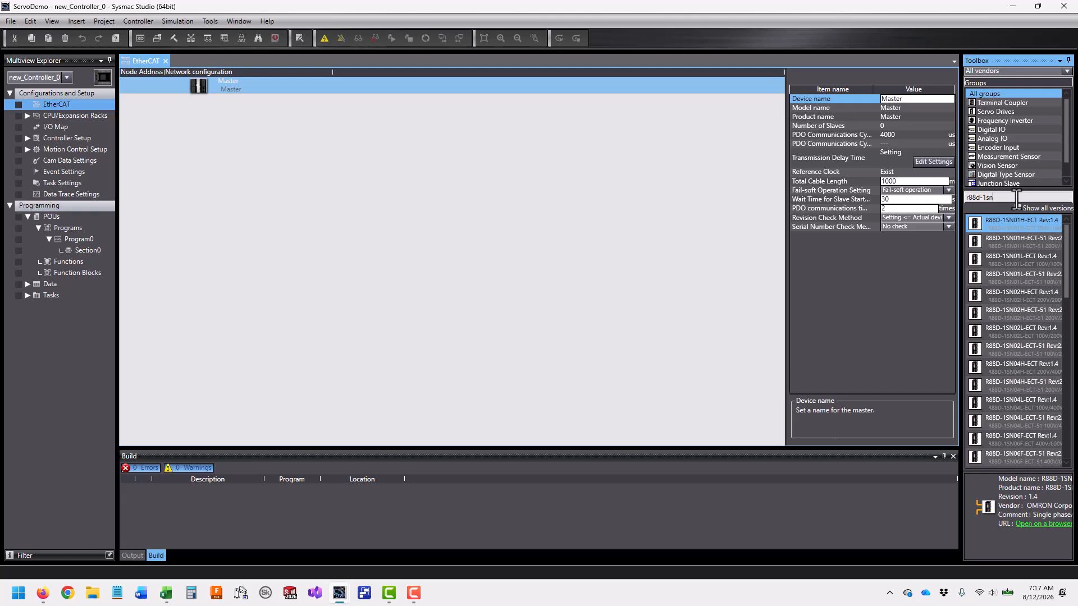
text(04)
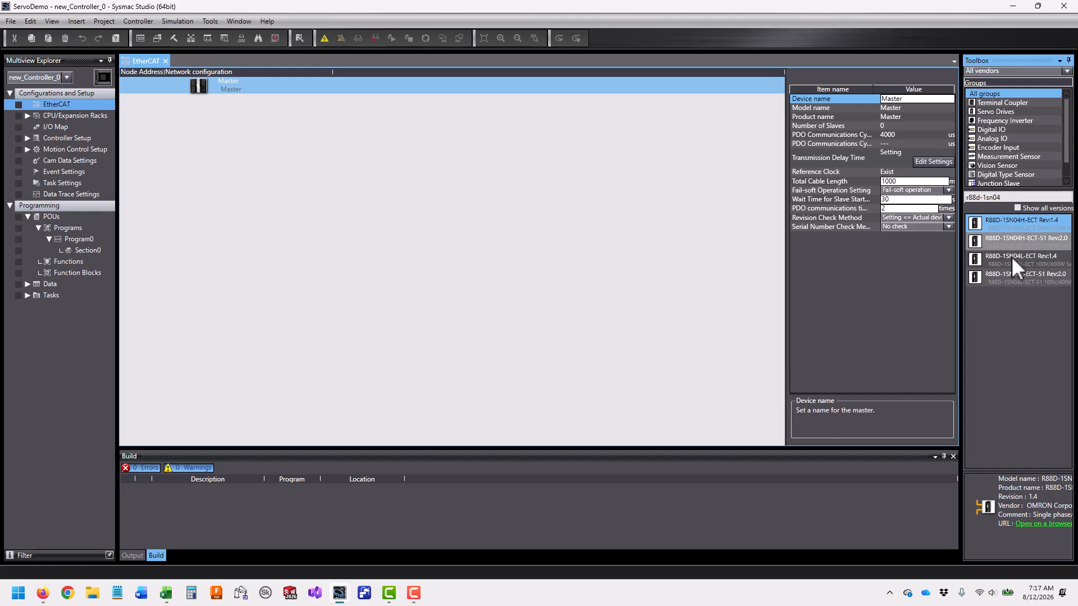
drag(1021, 224, 442, 166)
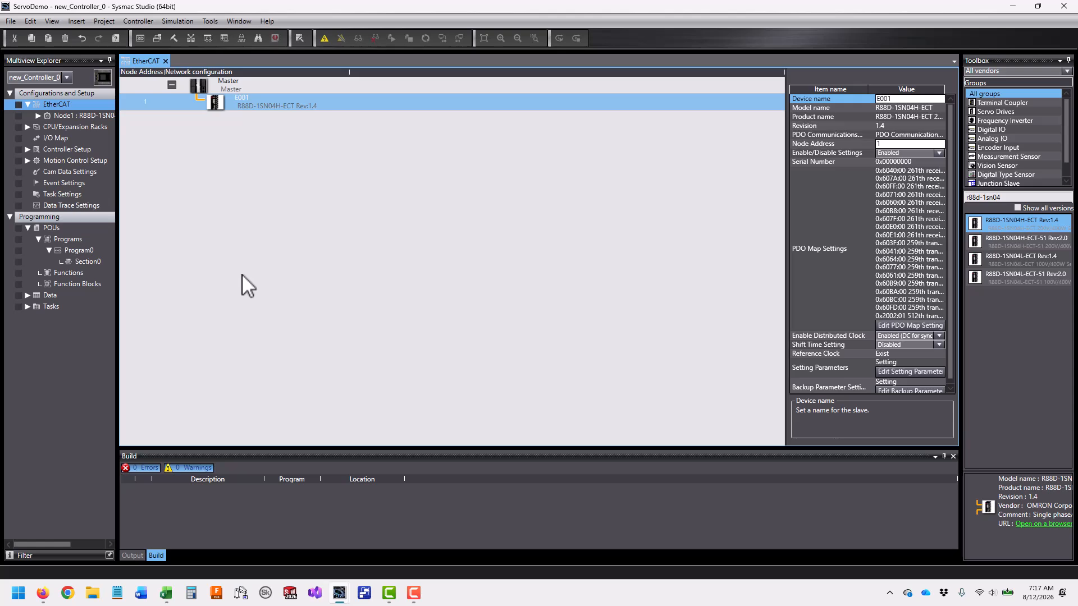
Confirm 1 as the node address of the new servo drive.
click(894, 144)
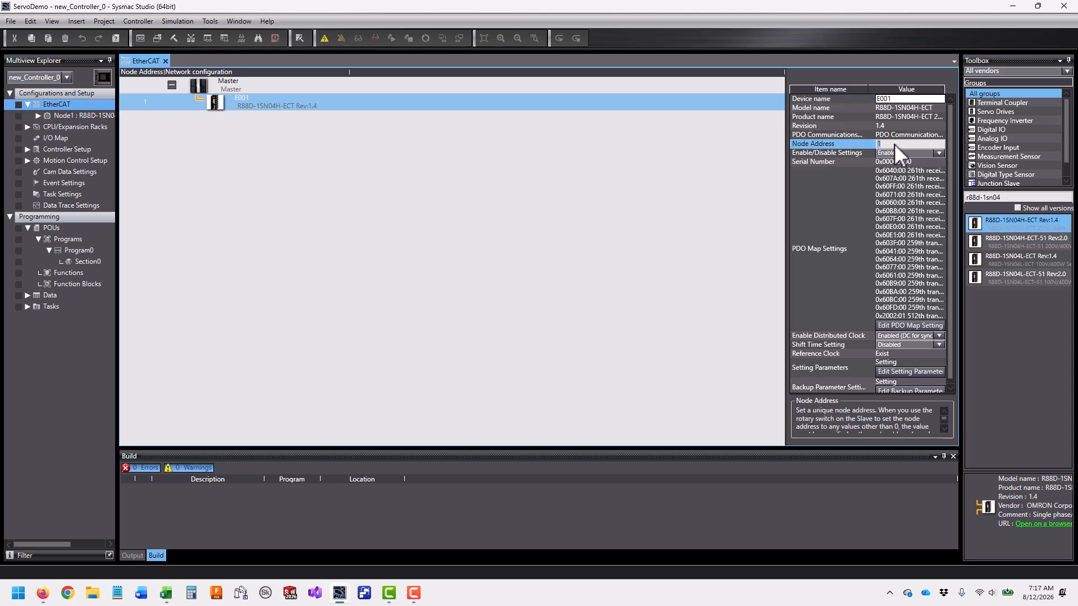
key(Return)
click(921, 145)
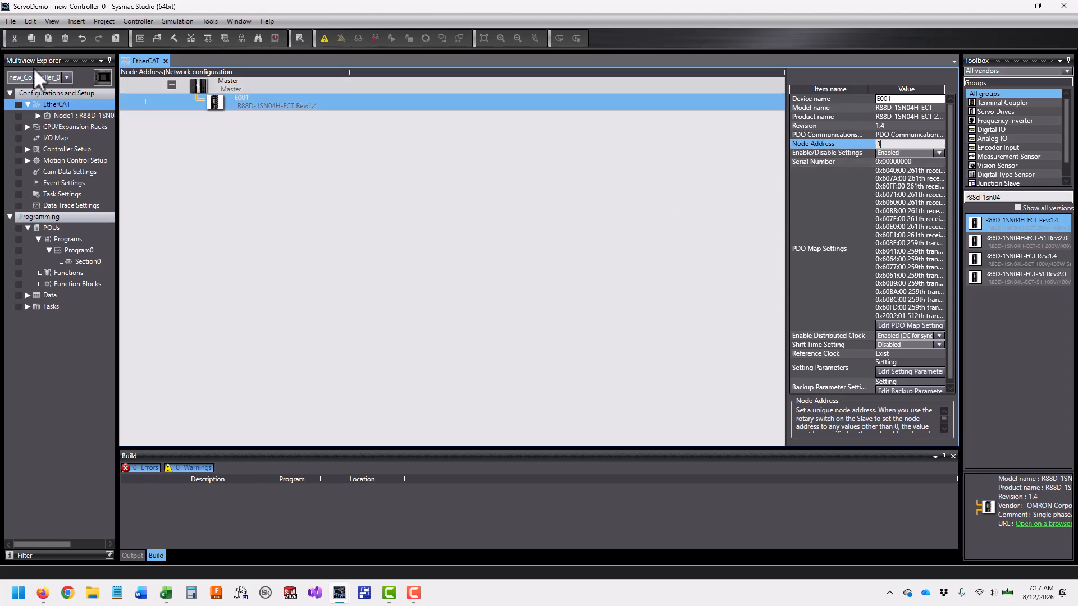
Open the parameter list of the Node1 servo drive in the EtherCAT configuration.
click(89, 115)
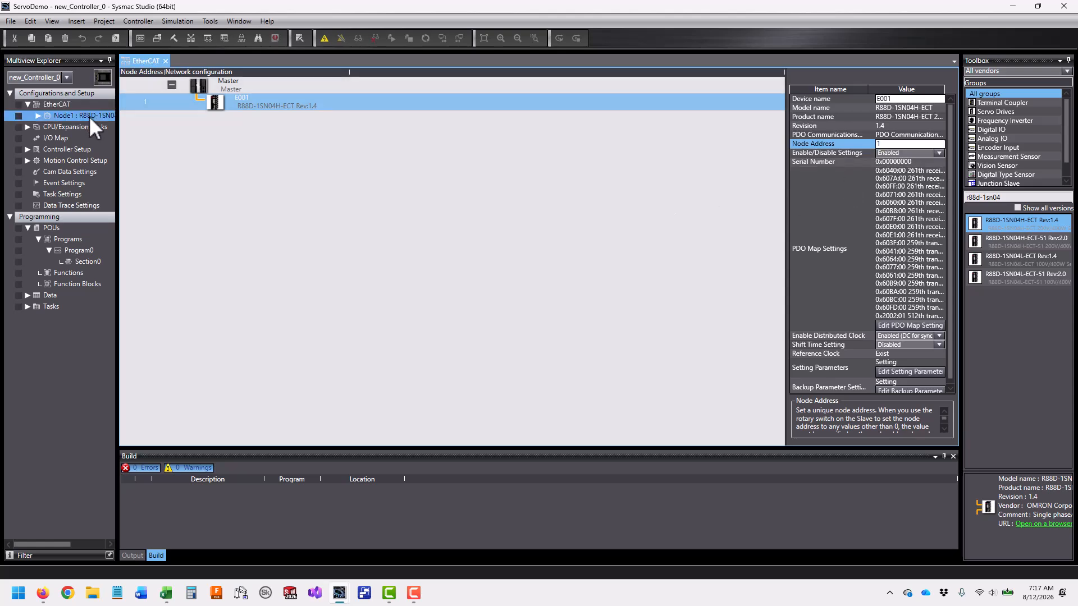
click(38, 116)
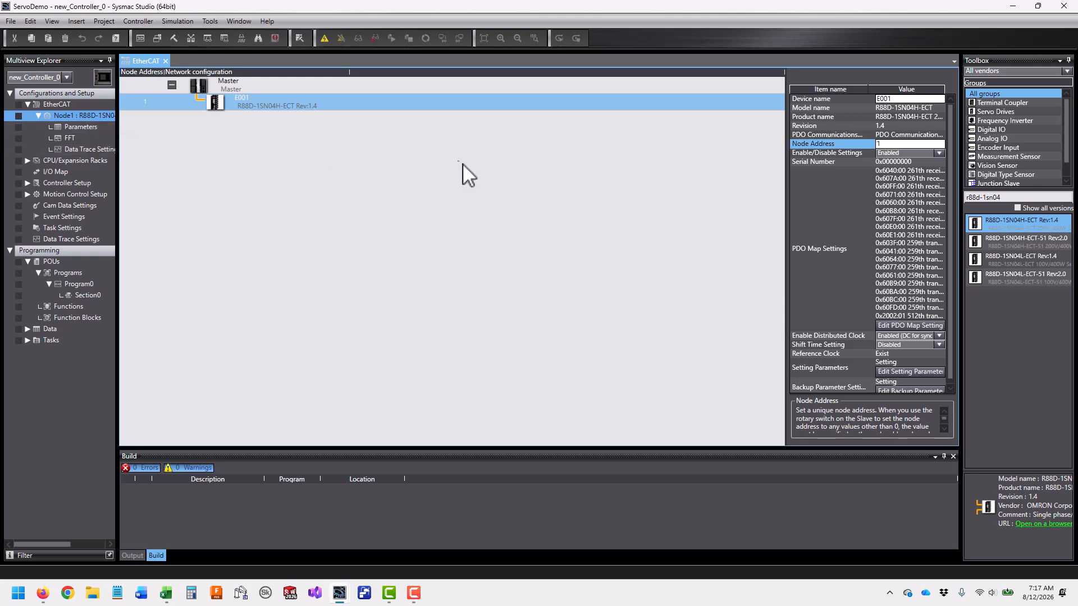
click(82, 126)
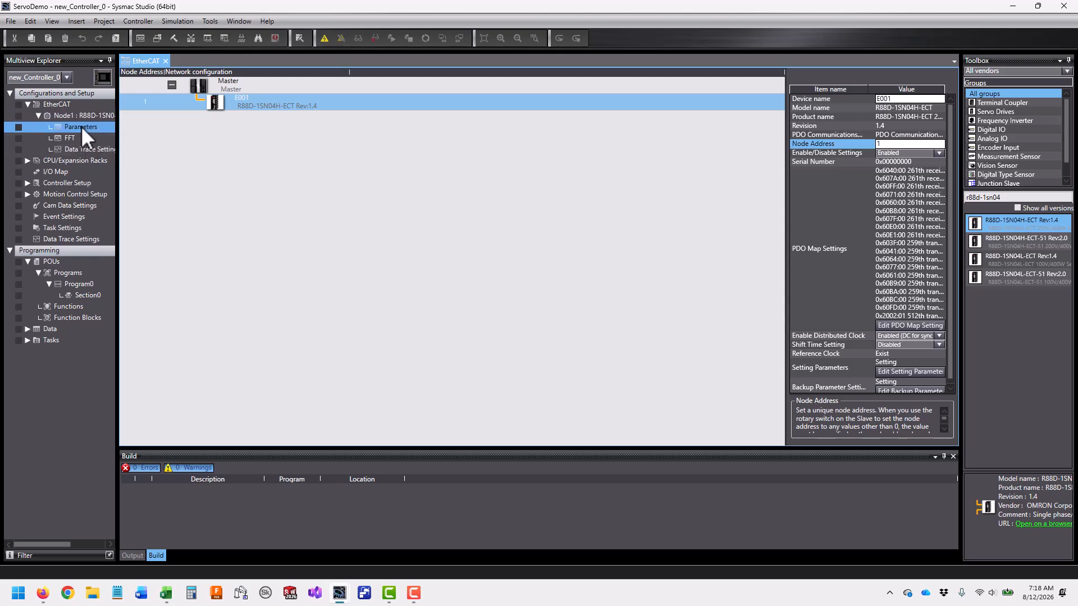
double_click(82, 126)
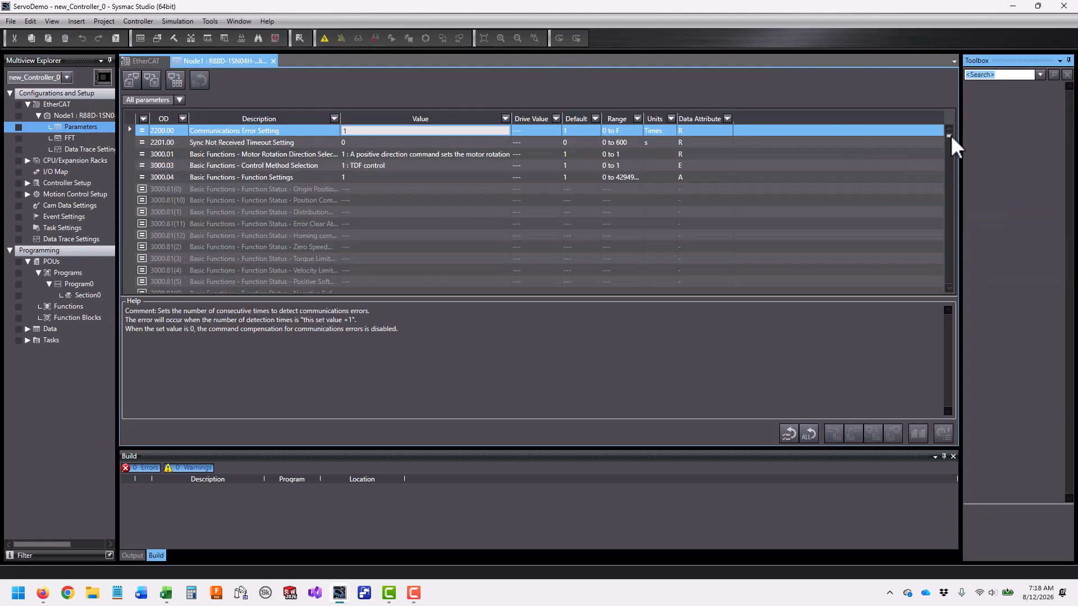
Look through the drive's full parameter list and examine the port selections of the positive and negative drive prohibition inputs.
mouse_move(951, 135)
mouse_down()
mouse_move(948, 176)
mouse_move(951, 128)
mouse_move(954, 151)
mouse_up()
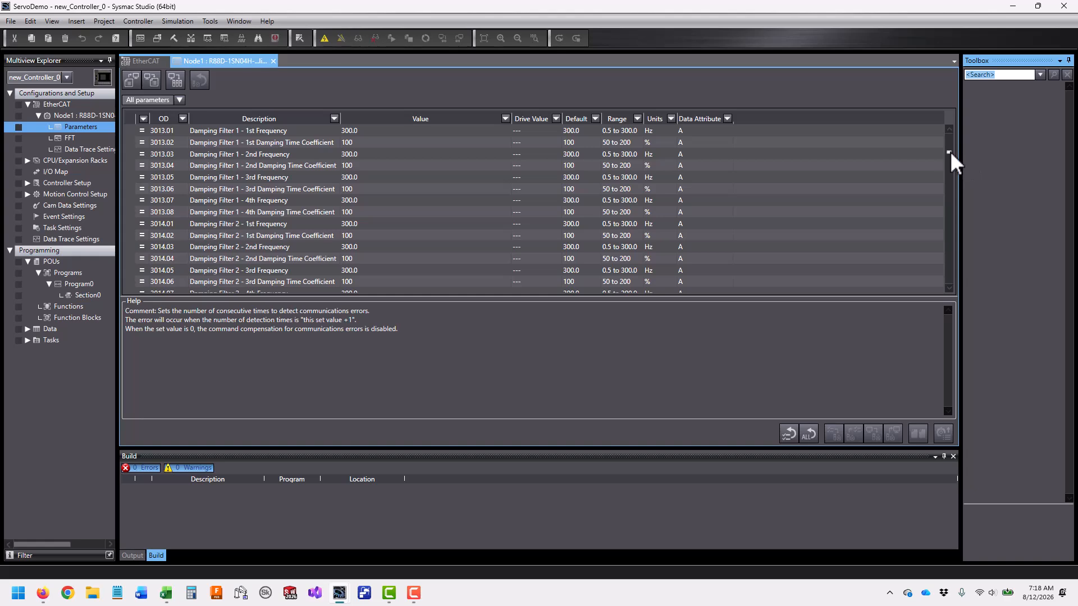
drag(950, 150, 950, 282)
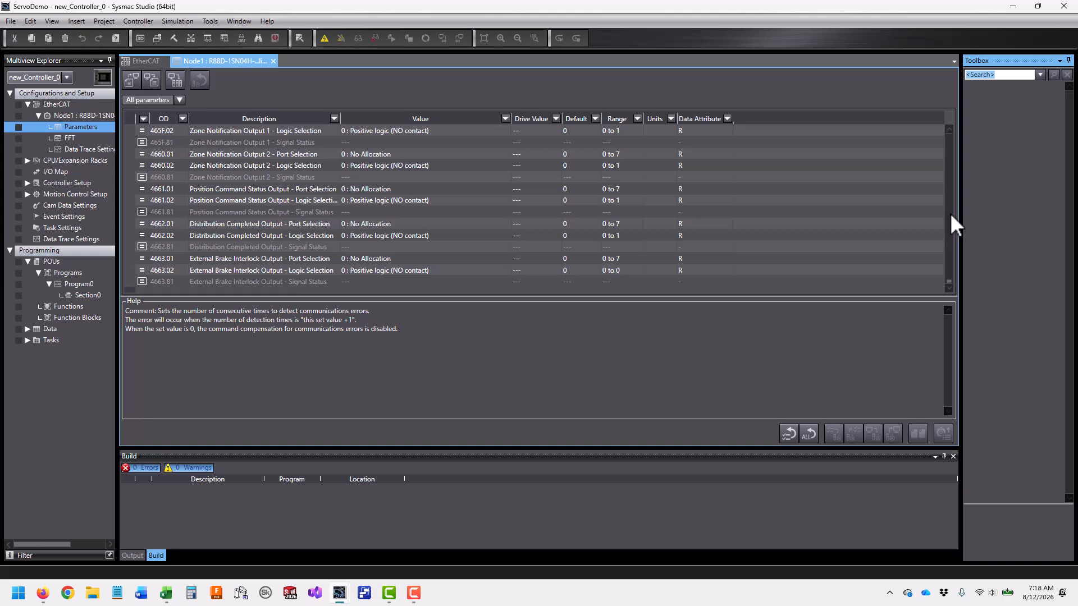
scroll(951, 213, up, 12)
scroll(950, 213, up, 18)
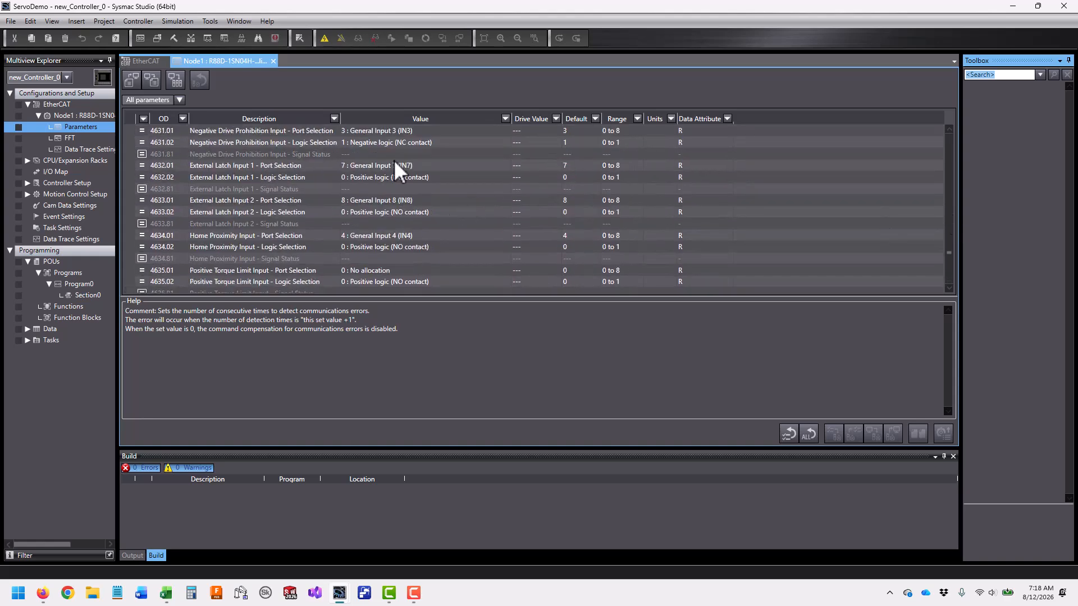
click(157, 133)
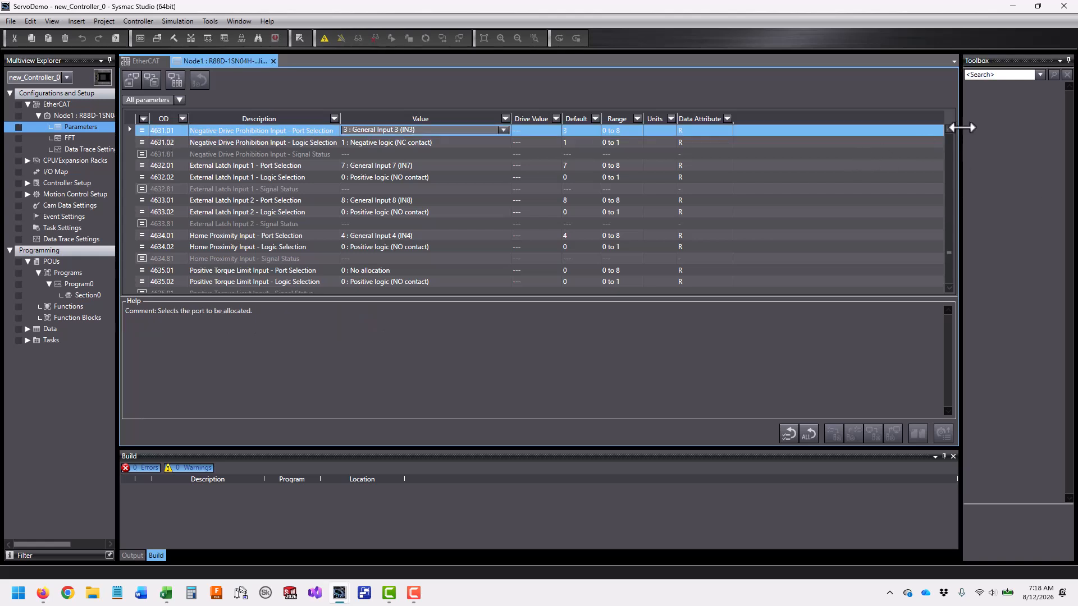
scroll(952, 130, up, 4)
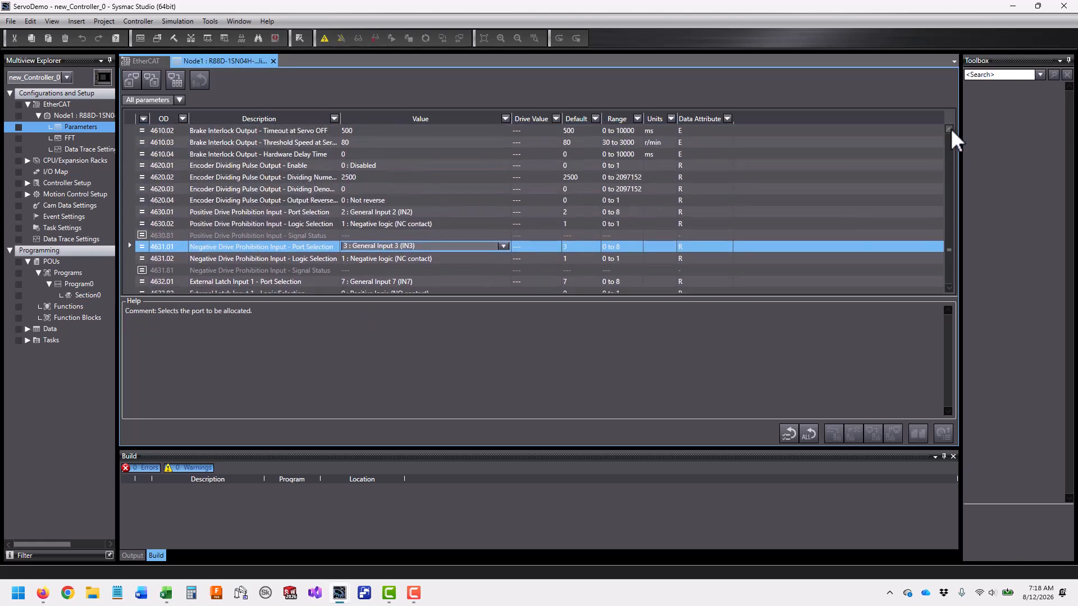
click(269, 215)
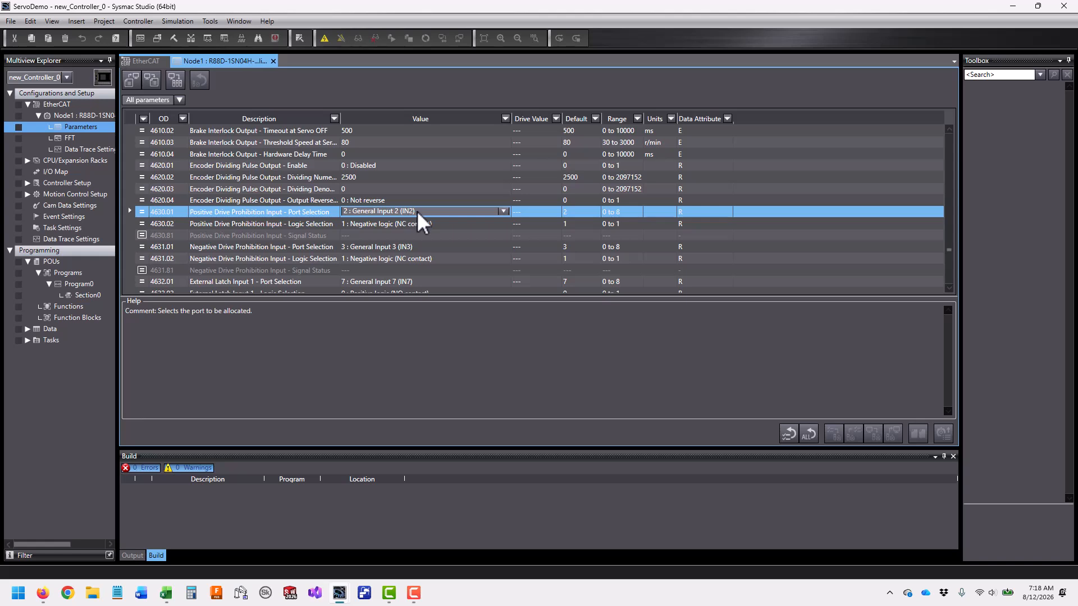
click(504, 211)
click(504, 211)
scroll(948, 287, down, 2)
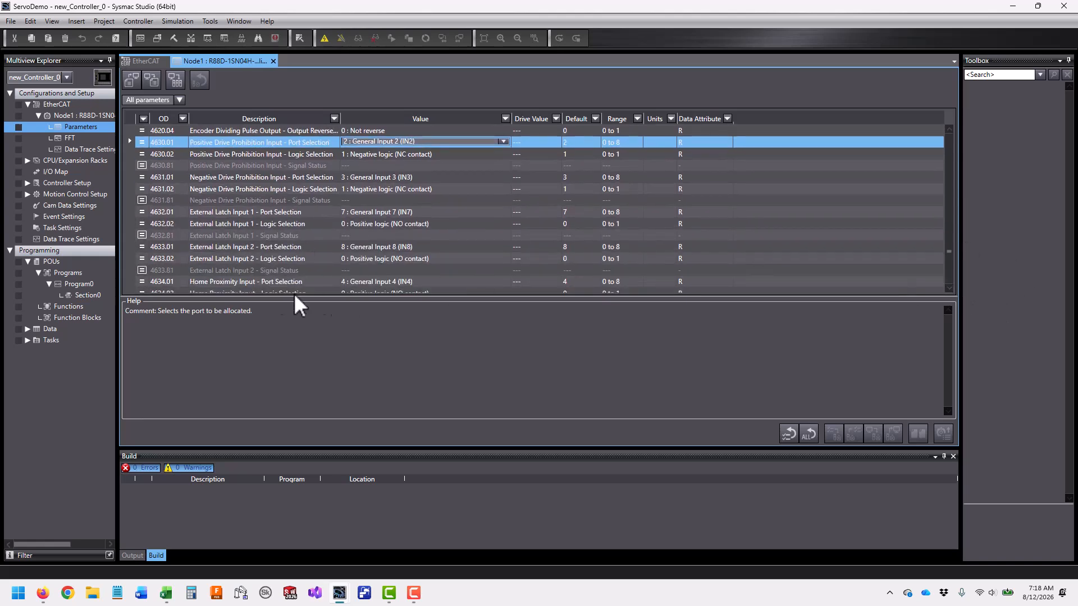
Examine the port and logic selections of the home proximity, torque limit, error stop and monitor inputs.
click(251, 281)
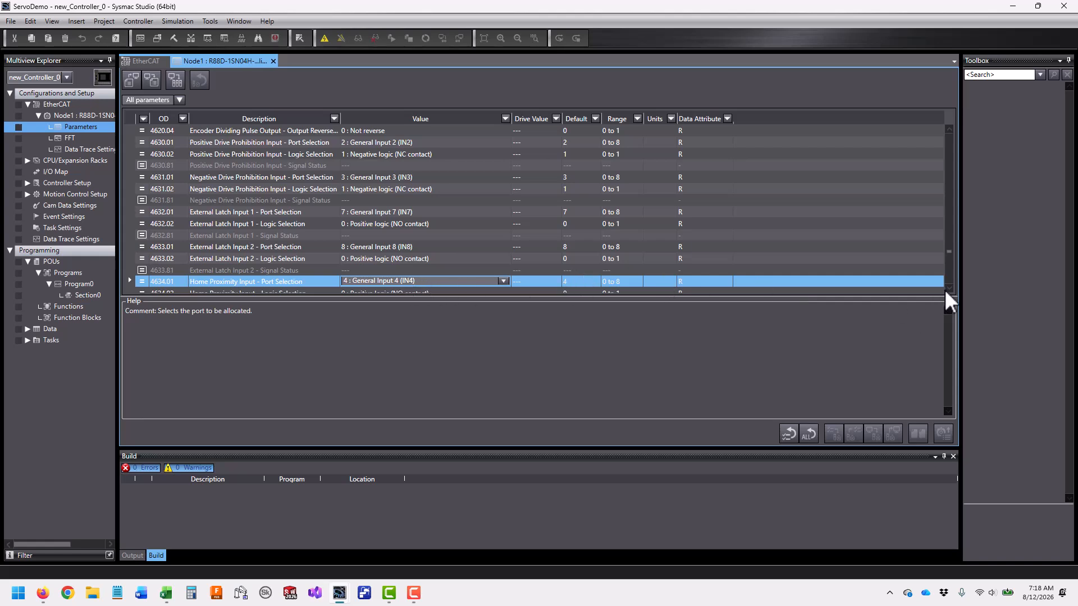
scroll(948, 288, down, 3)
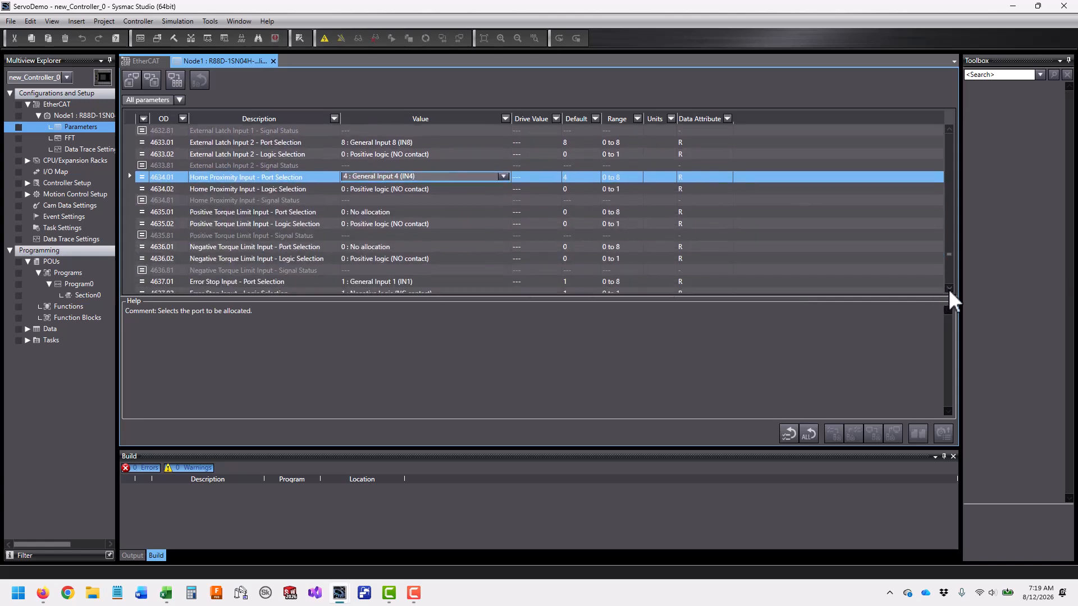
click(948, 289)
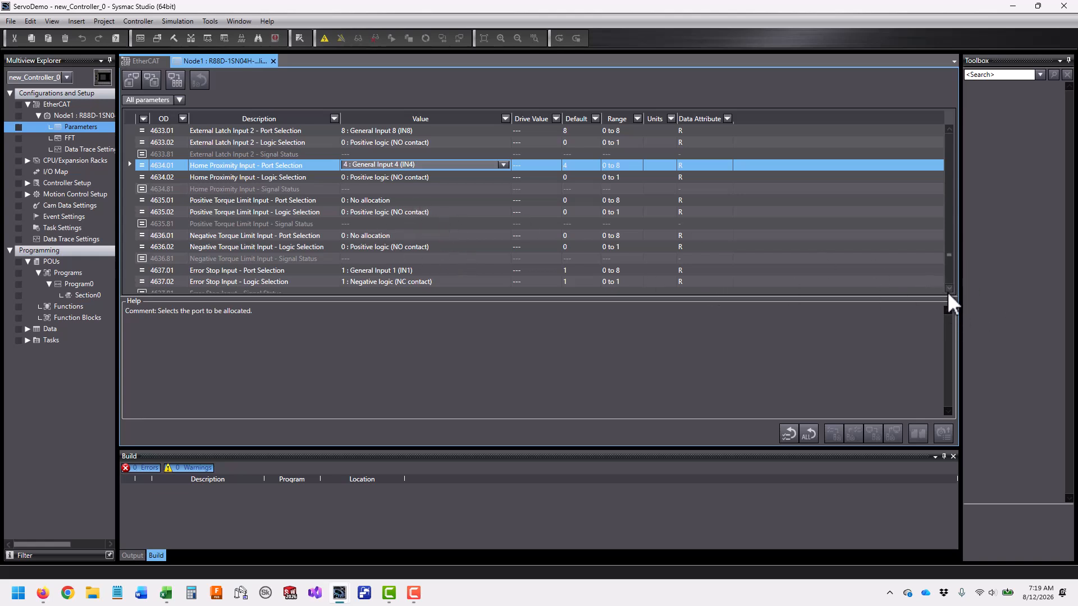
scroll(948, 291, down, 4)
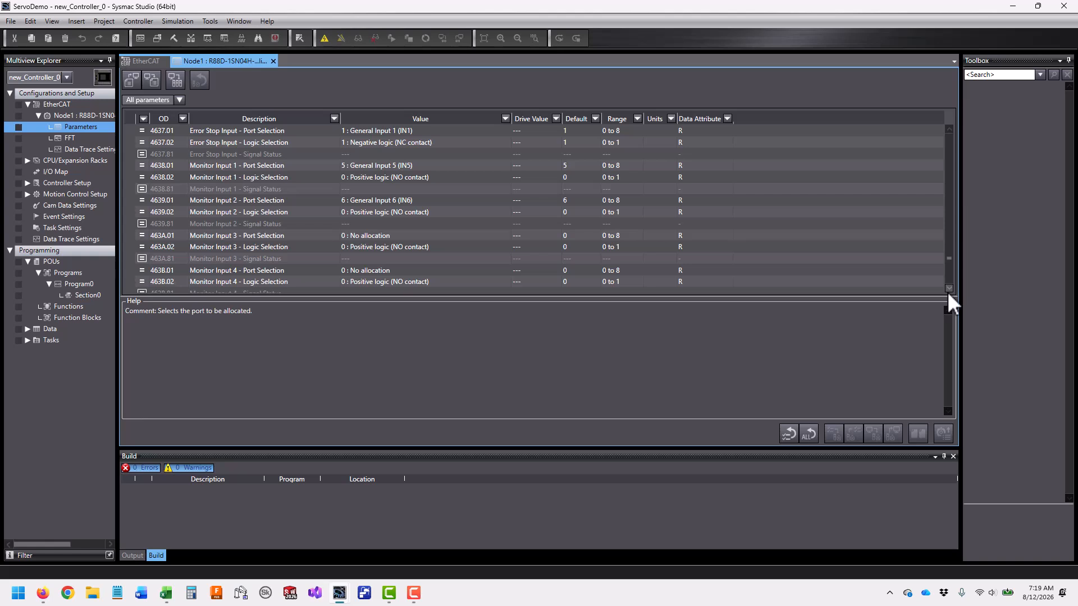
scroll(947, 291, down, 4)
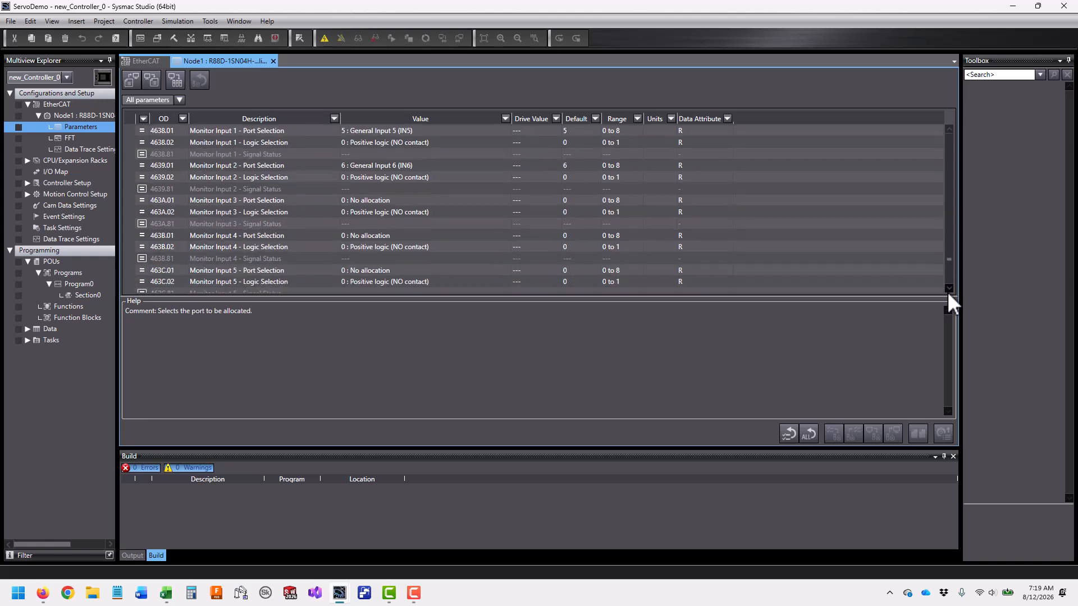
scroll(947, 292, down, 4)
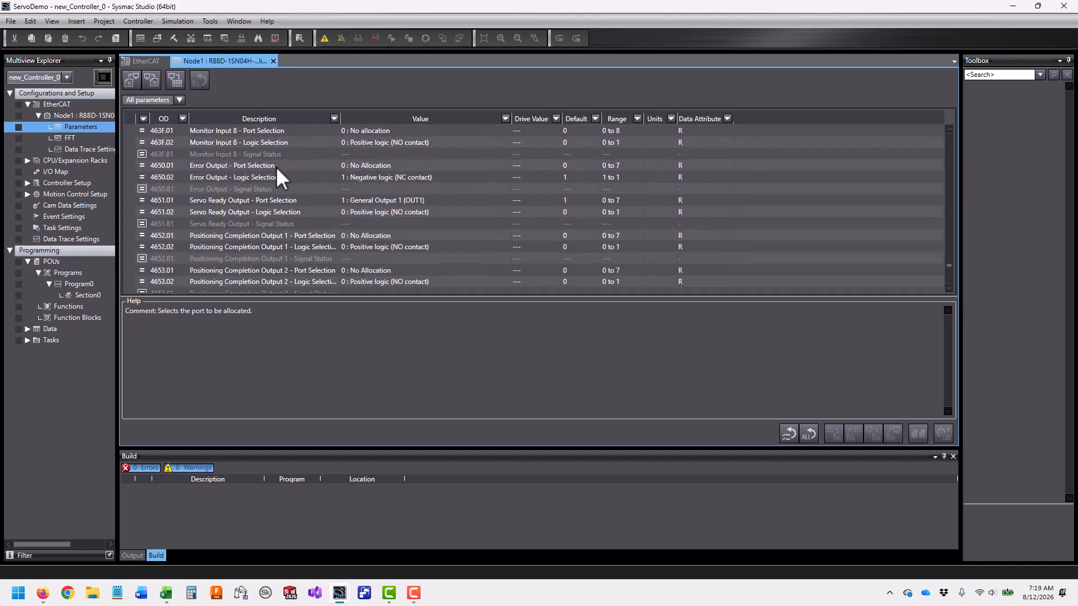
Check which options are available for the error output's port selection and logic selection.
click(455, 166)
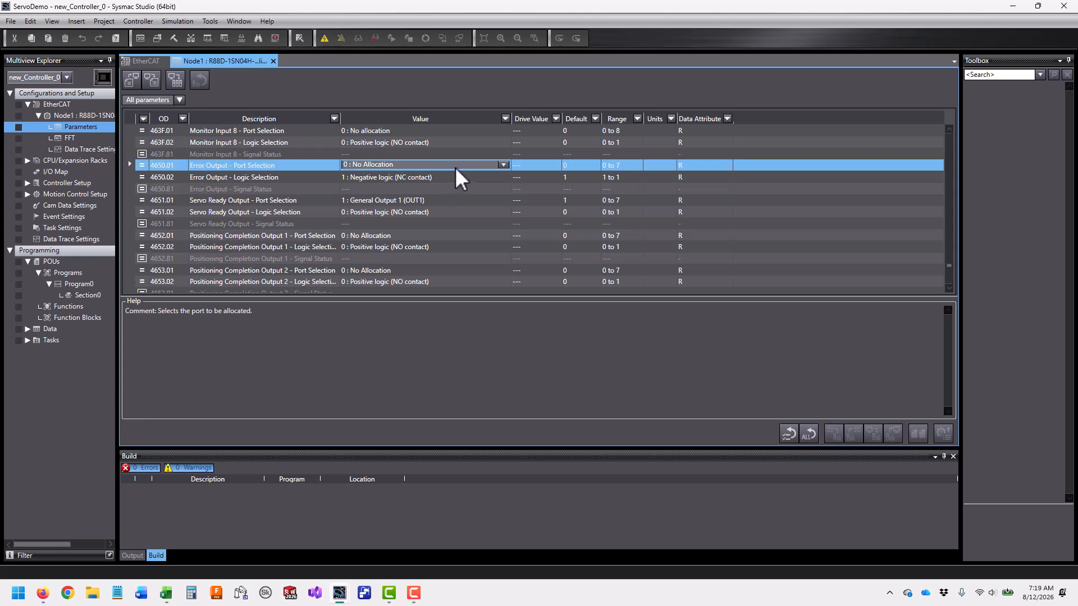
click(502, 164)
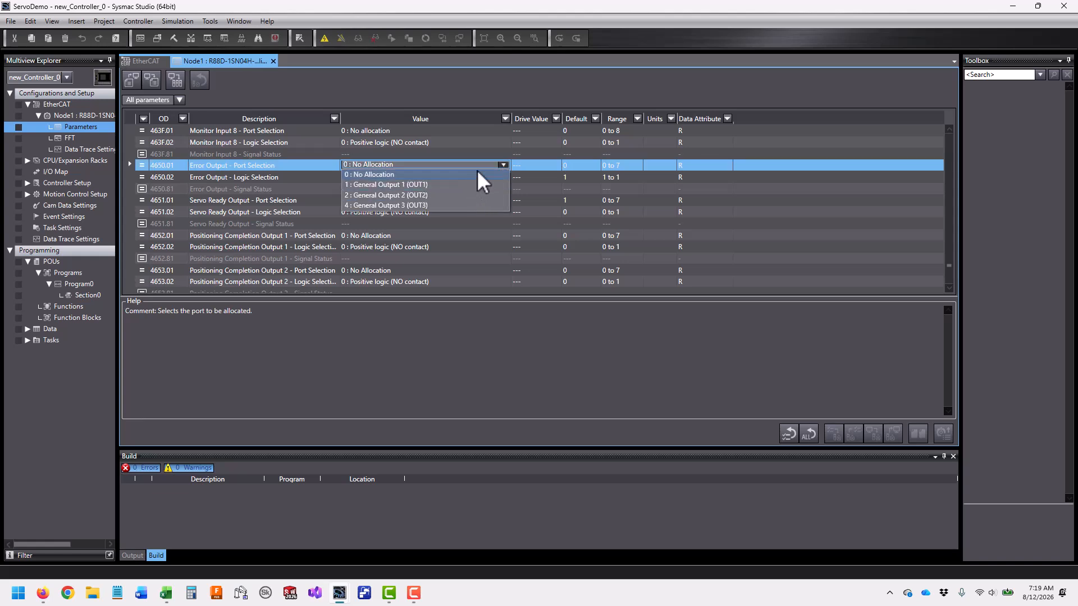
click(502, 165)
click(496, 179)
click(501, 178)
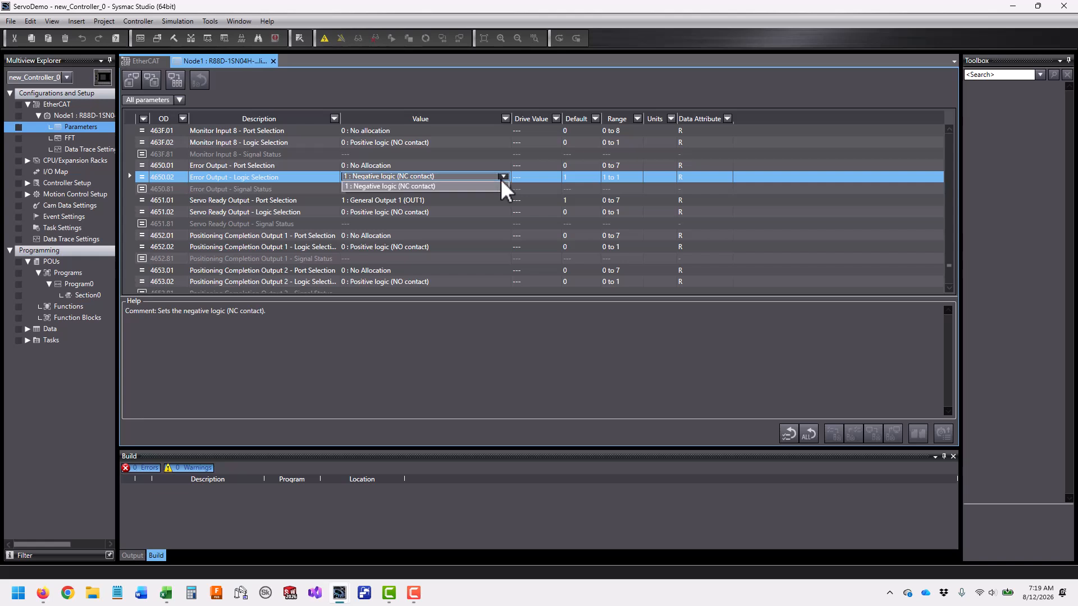
Check the servo ready output's logic selection and the drive's FFT, data trace and parameter entries.
click(500, 180)
click(497, 212)
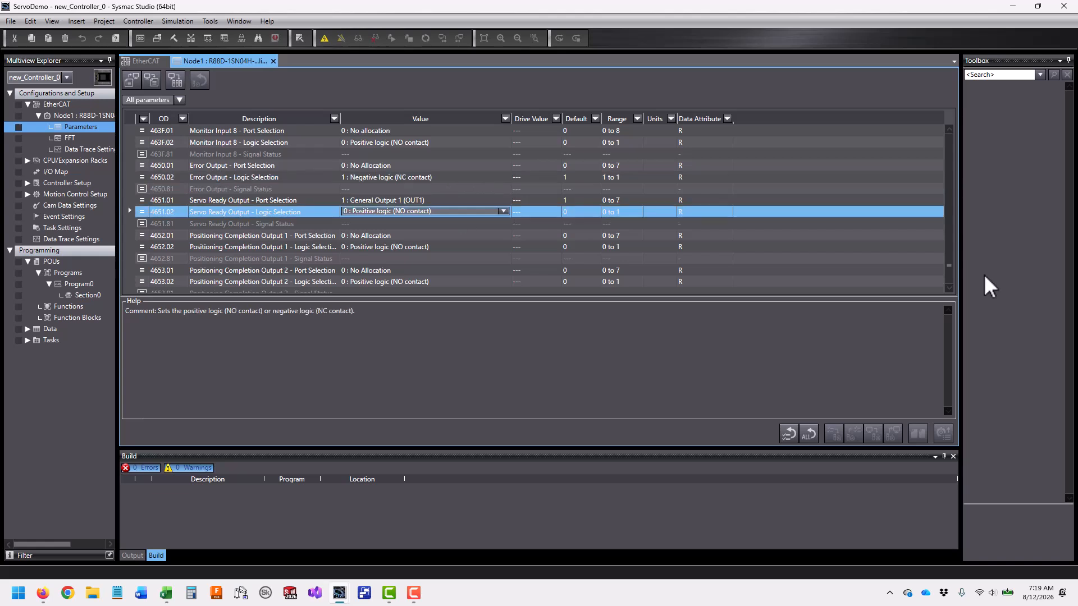
click(65, 137)
click(70, 147)
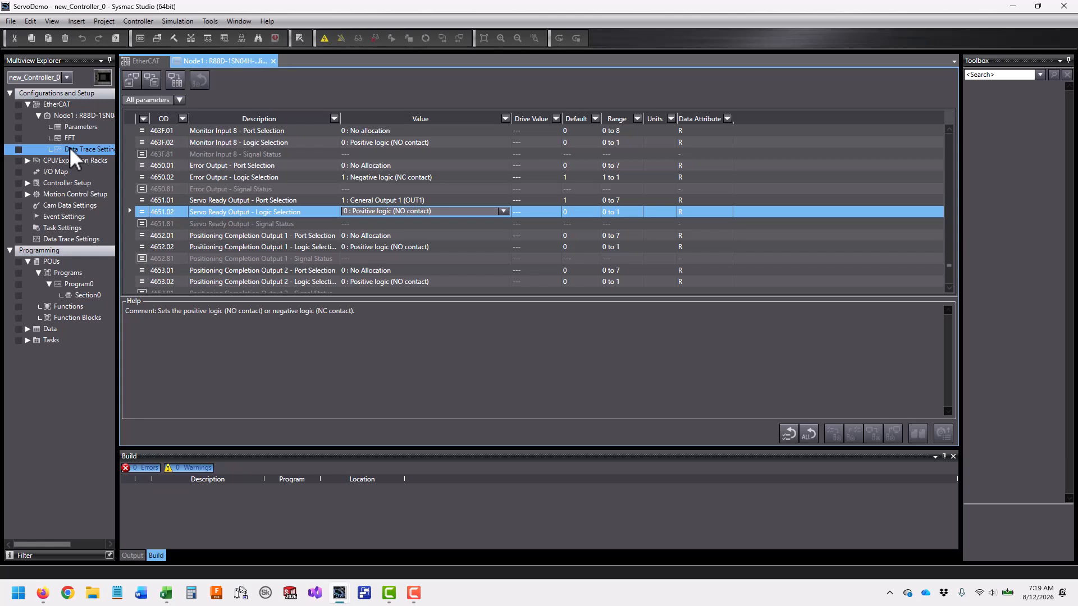
click(80, 127)
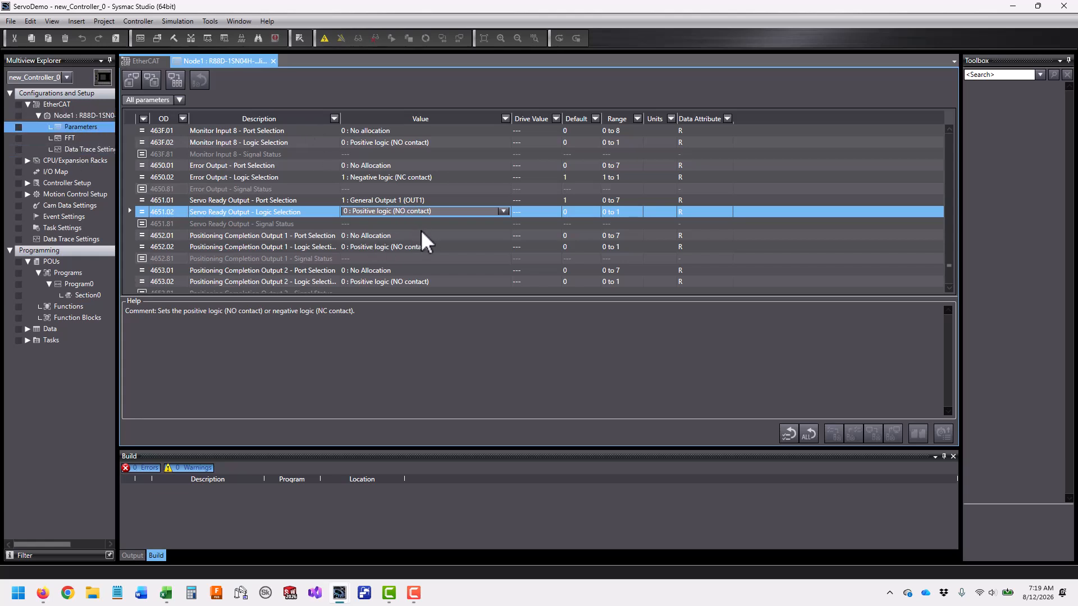
Expand the motion control setup and open Section0 of Program0 for ladder editing.
click(26, 194)
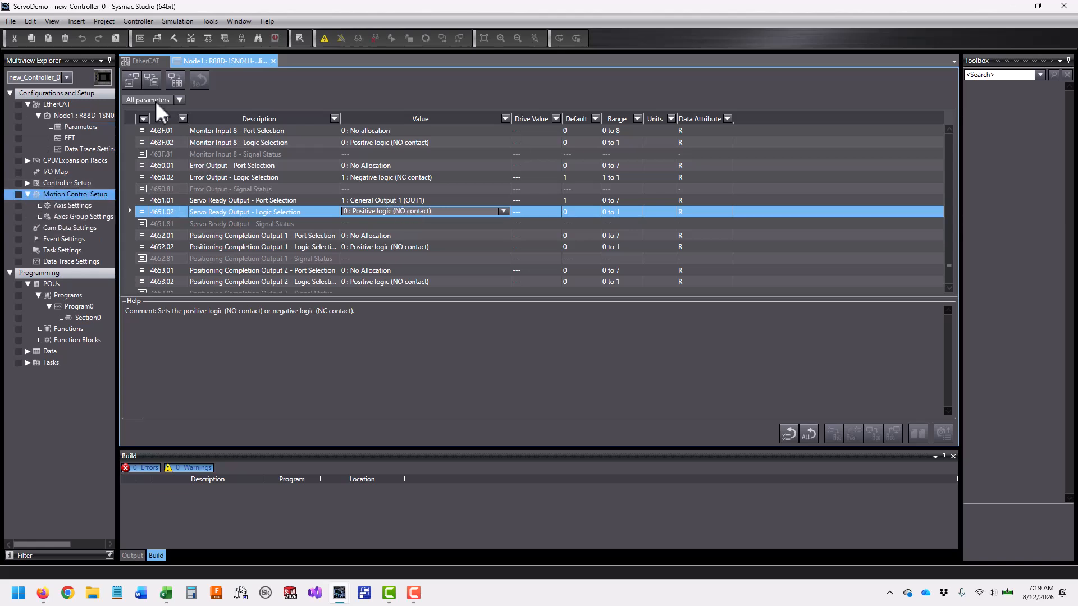
double_click(90, 318)
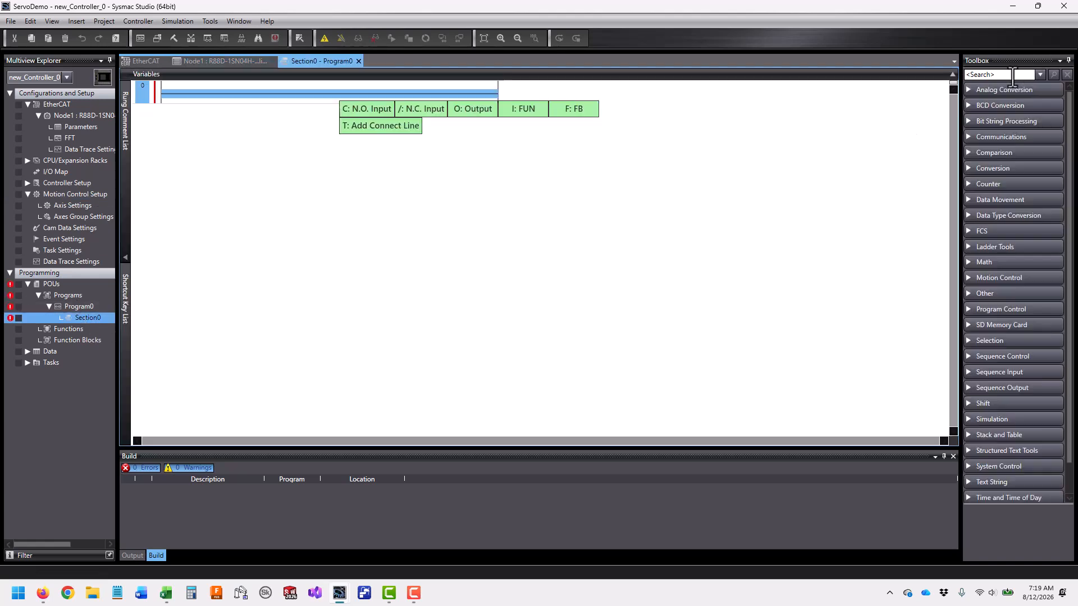
Place an MC_MoveRelative motion control block on the first rung of Section0.
click(1012, 277)
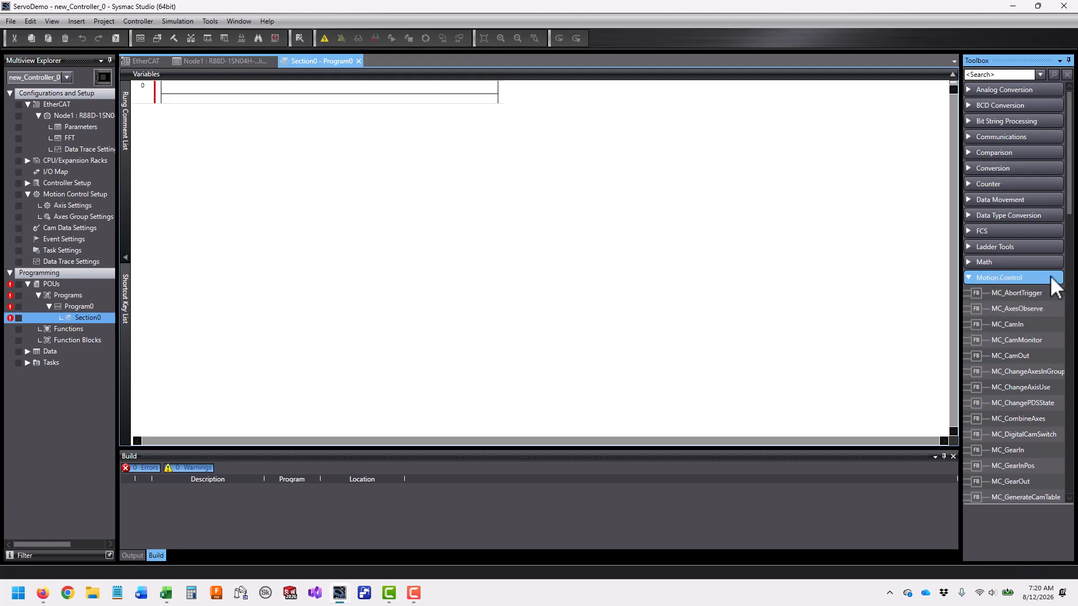
scroll(1019, 345, down, 5)
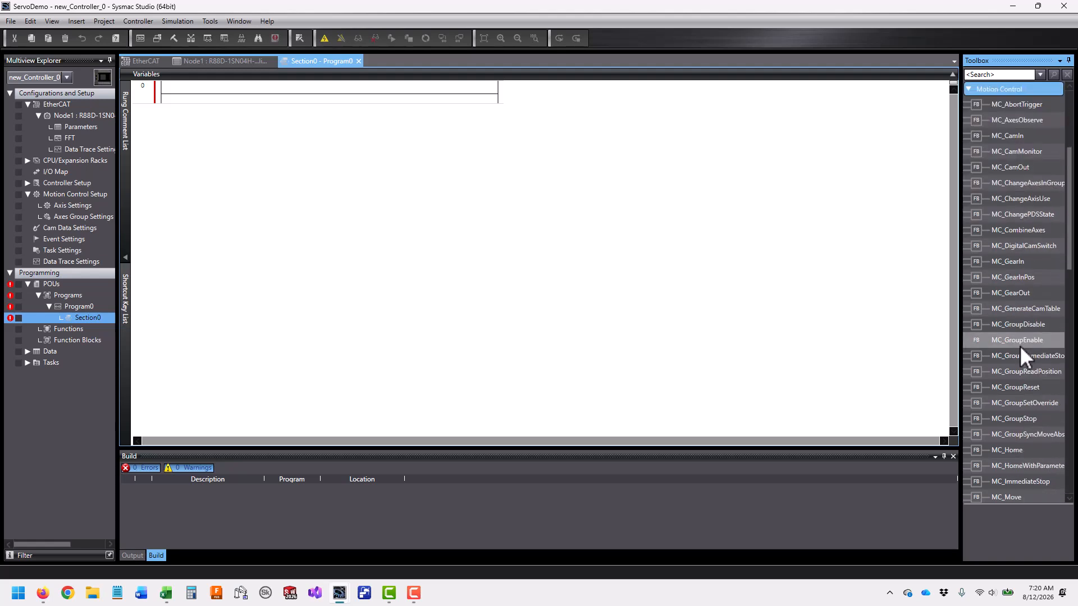
scroll(1019, 346, down, 4)
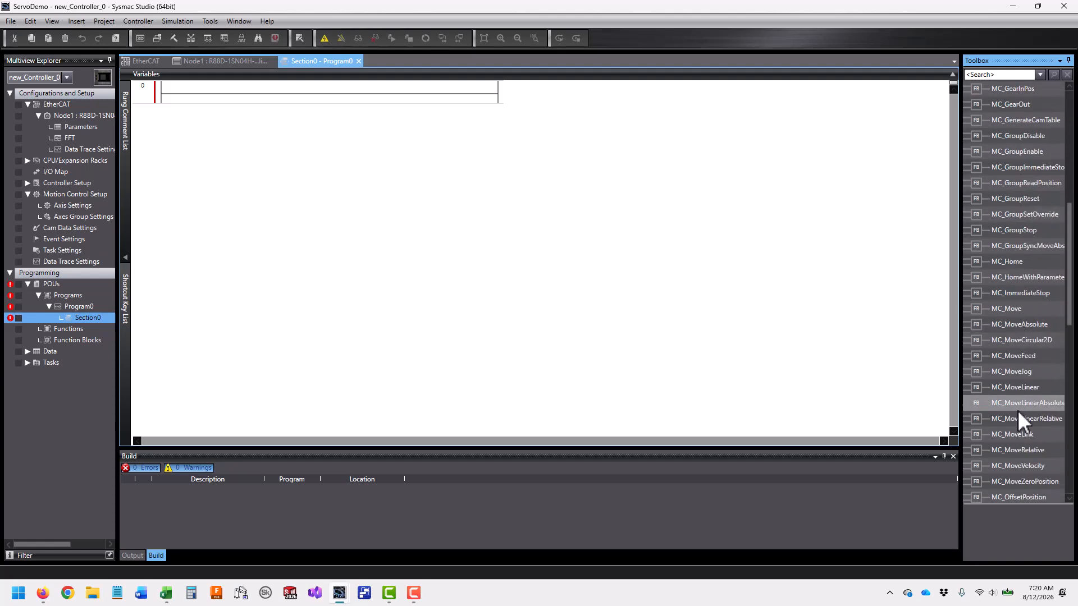
scroll(1016, 410, down, 2)
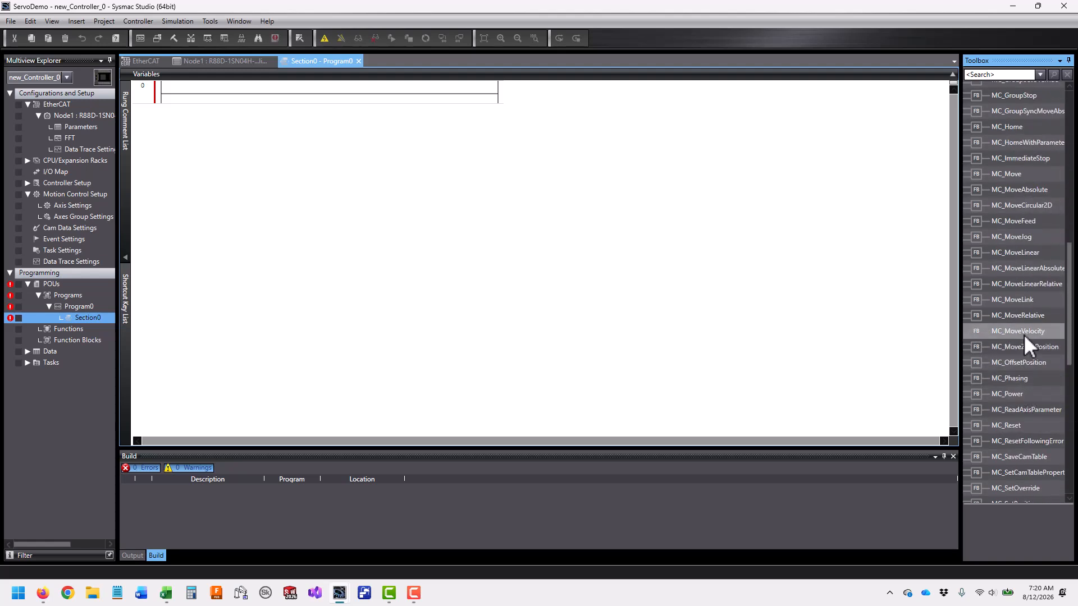
drag(1028, 316, 281, 109)
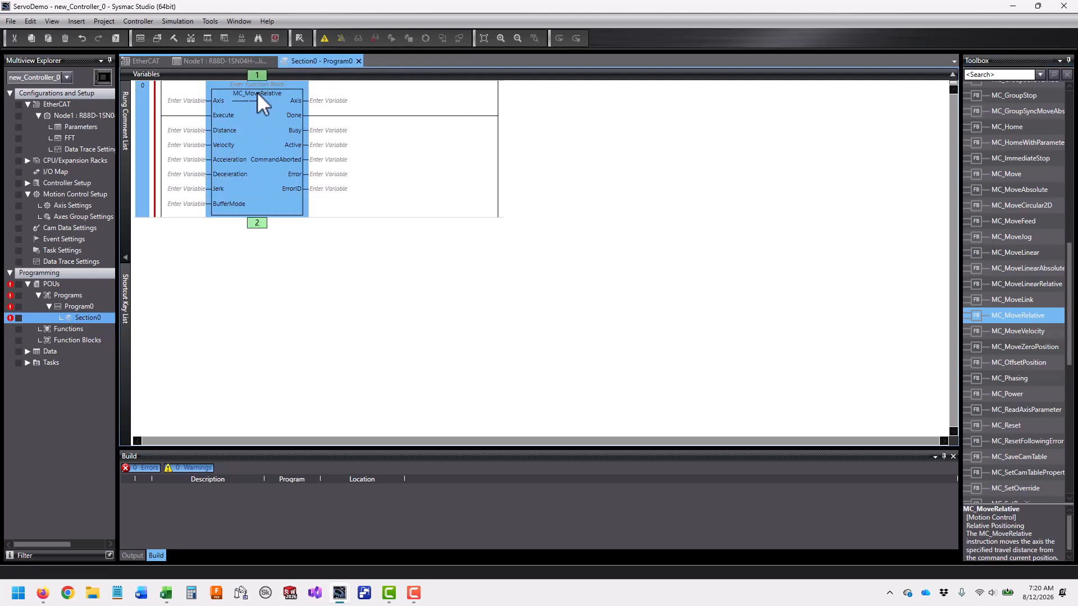
Check the axis input and output variables of the MC_MoveRelative block and delete the block from the rung.
click(190, 102)
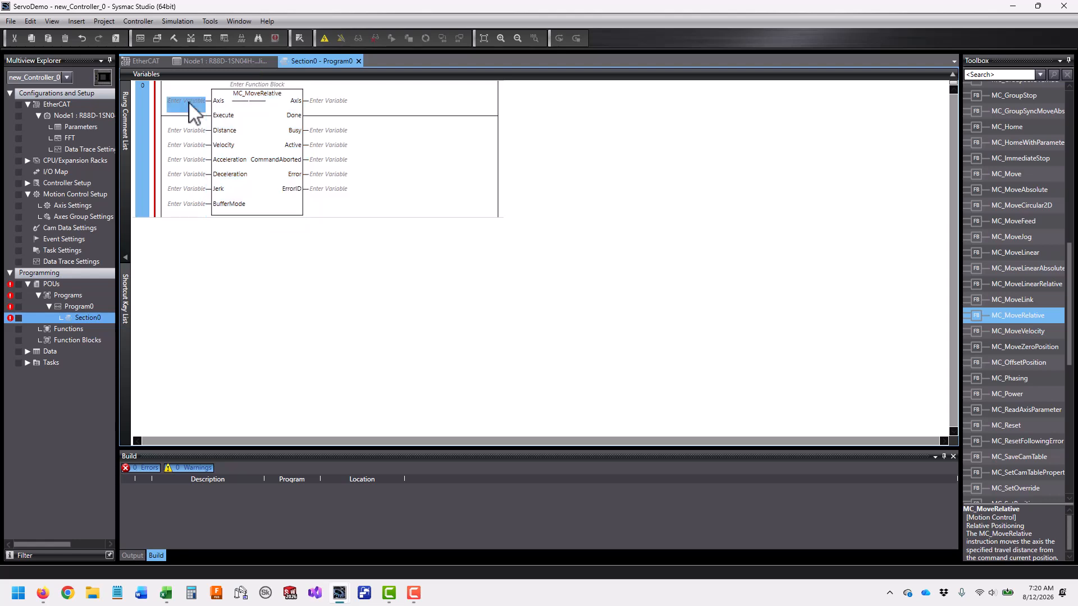
click(337, 104)
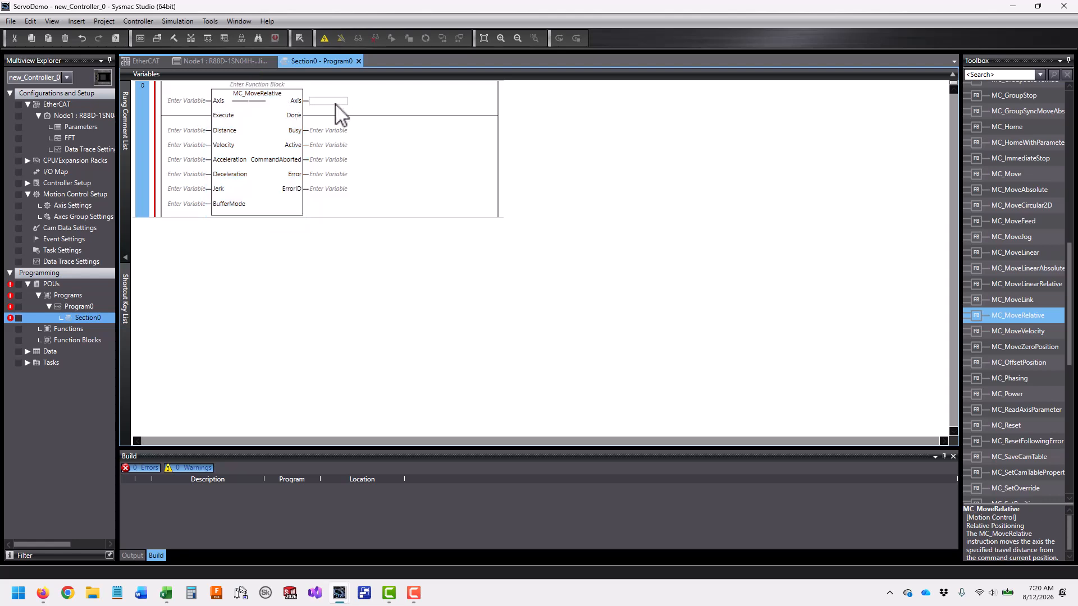
click(284, 175)
key(Delete)
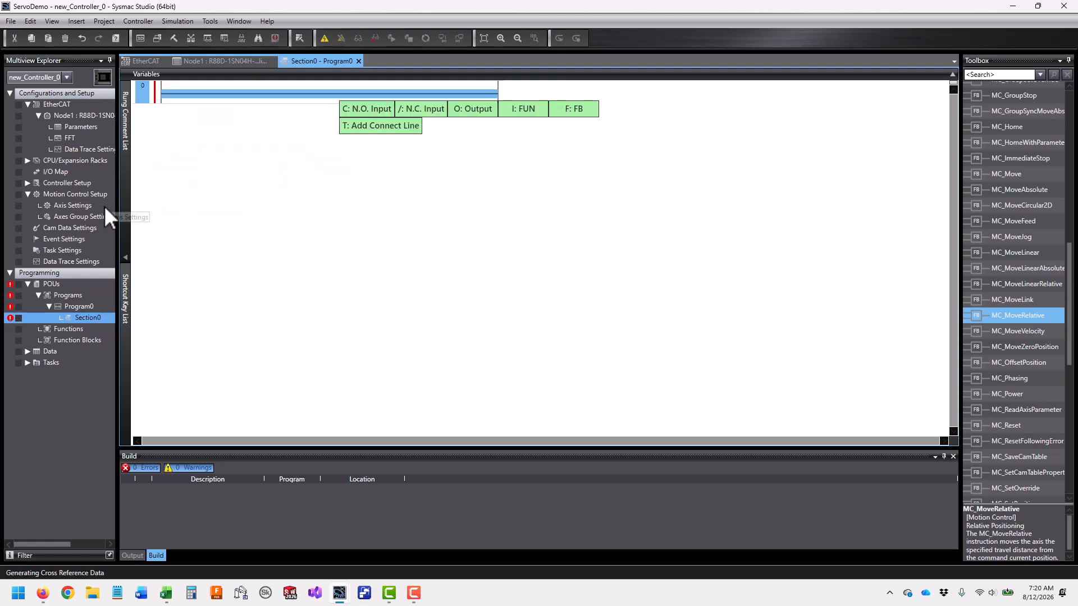
Add a single-axis position control axis to the axis settings of the motion control setup.
click(63, 194)
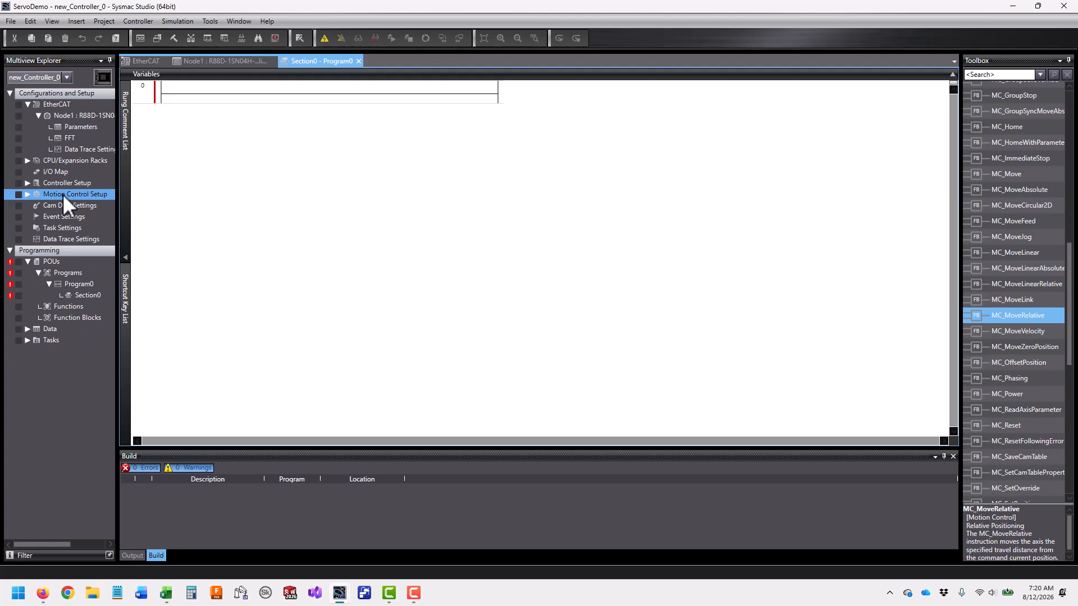
right_click(70, 193)
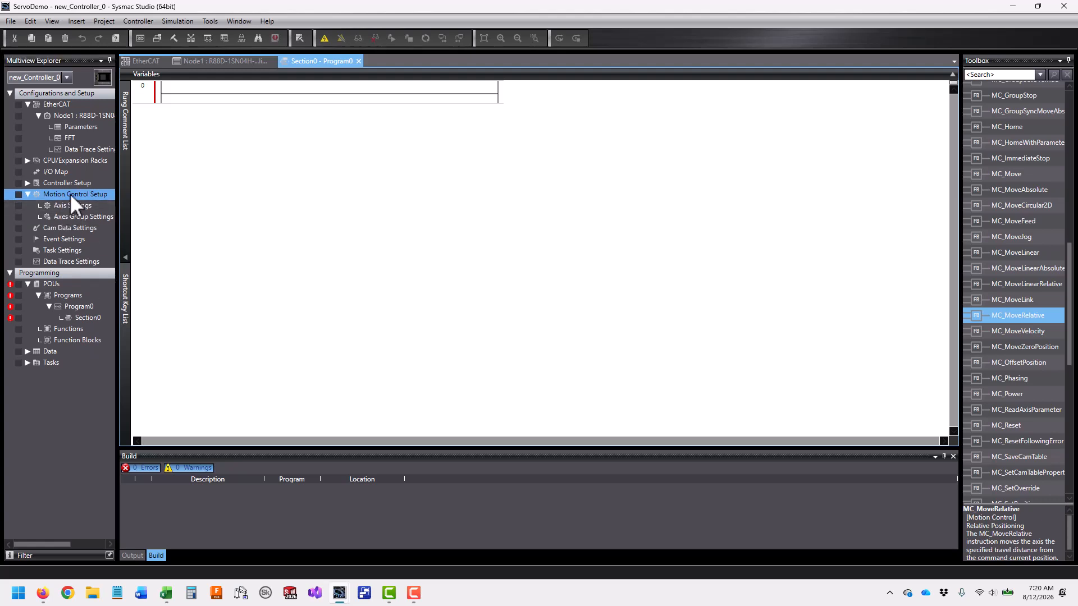
click(73, 203)
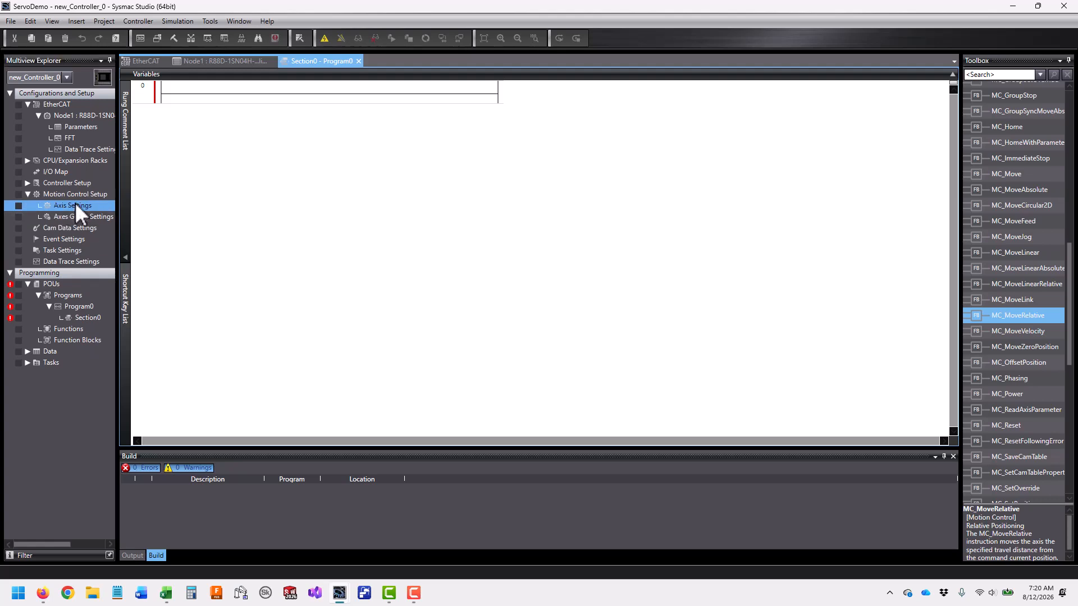
right_click(76, 202)
mouse_move(107, 210)
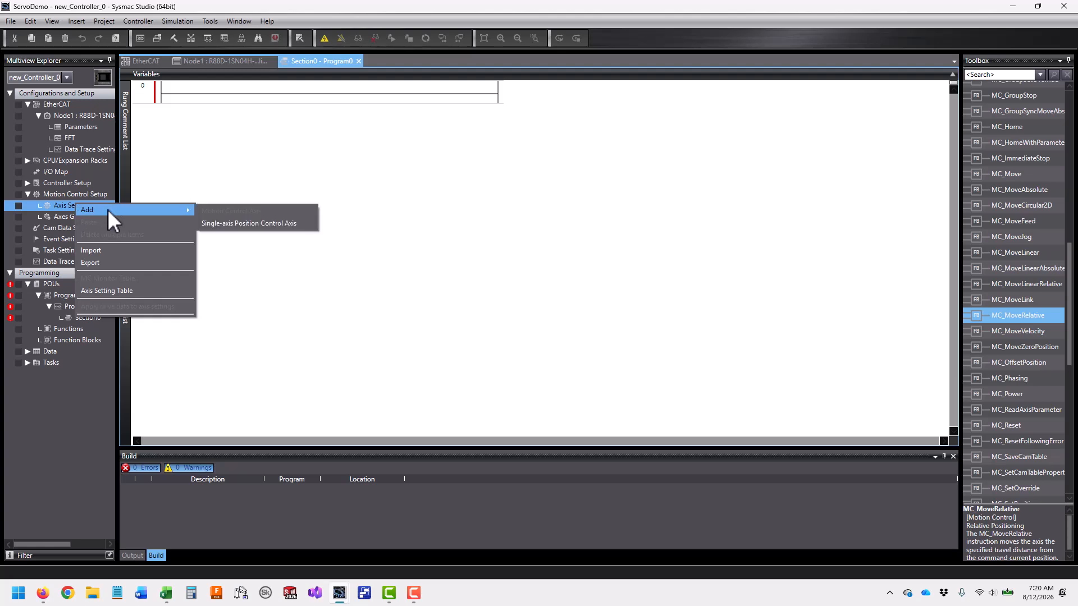
click(306, 224)
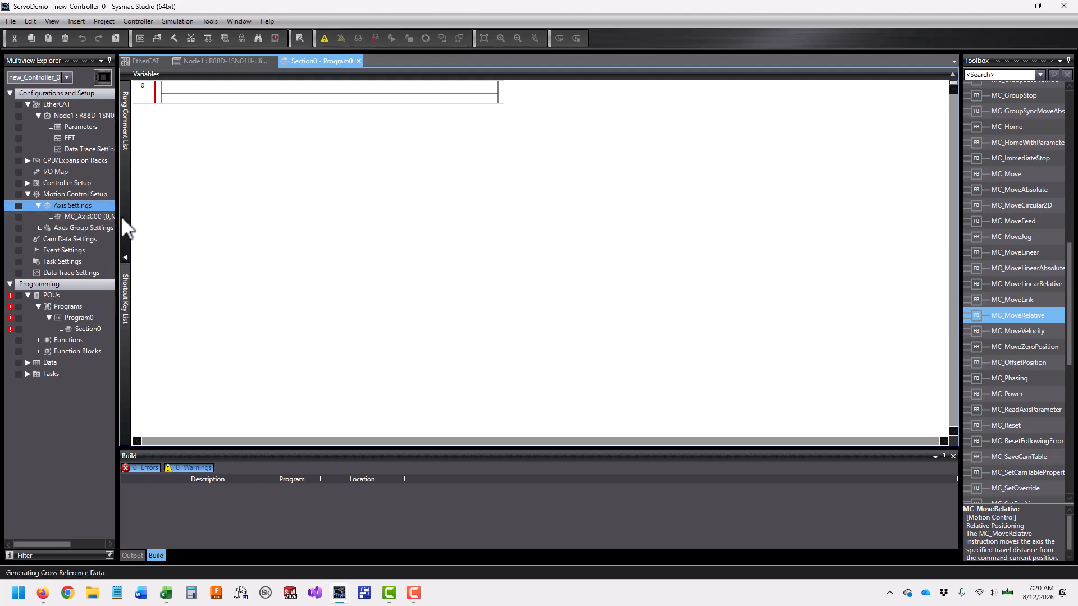
Widen the project tree, open the new axis's basic settings and choose Used axis as the axis use.
drag(121, 216, 181, 217)
click(92, 217)
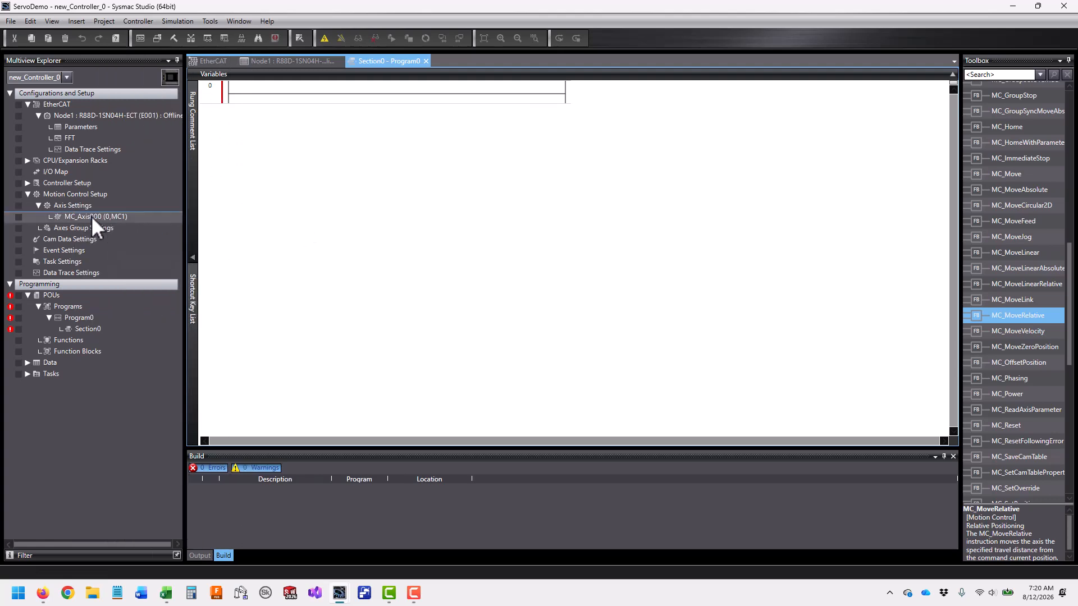
double_click(91, 215)
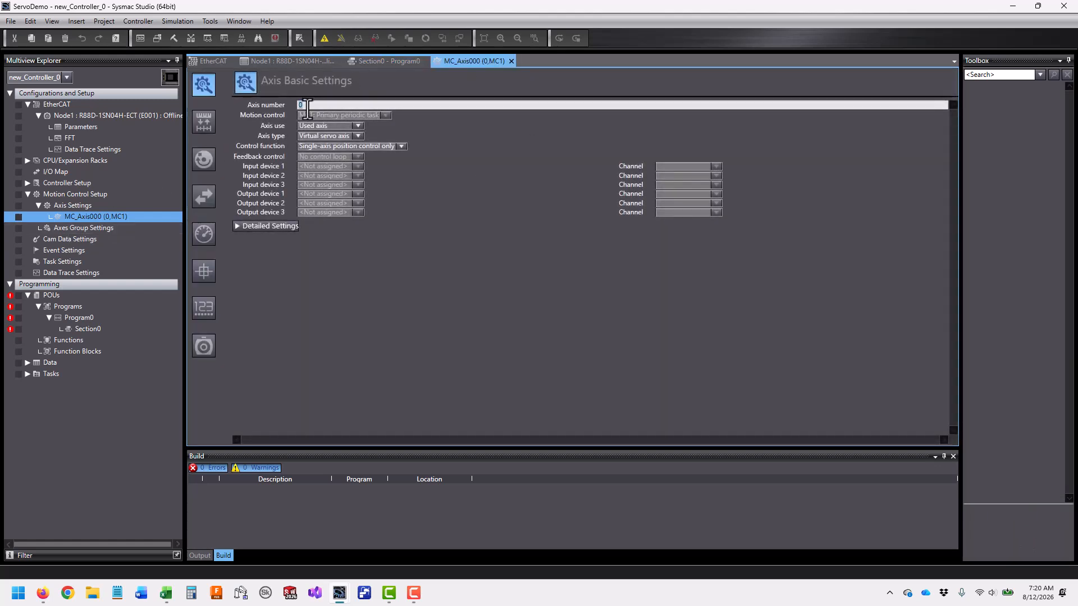
click(357, 126)
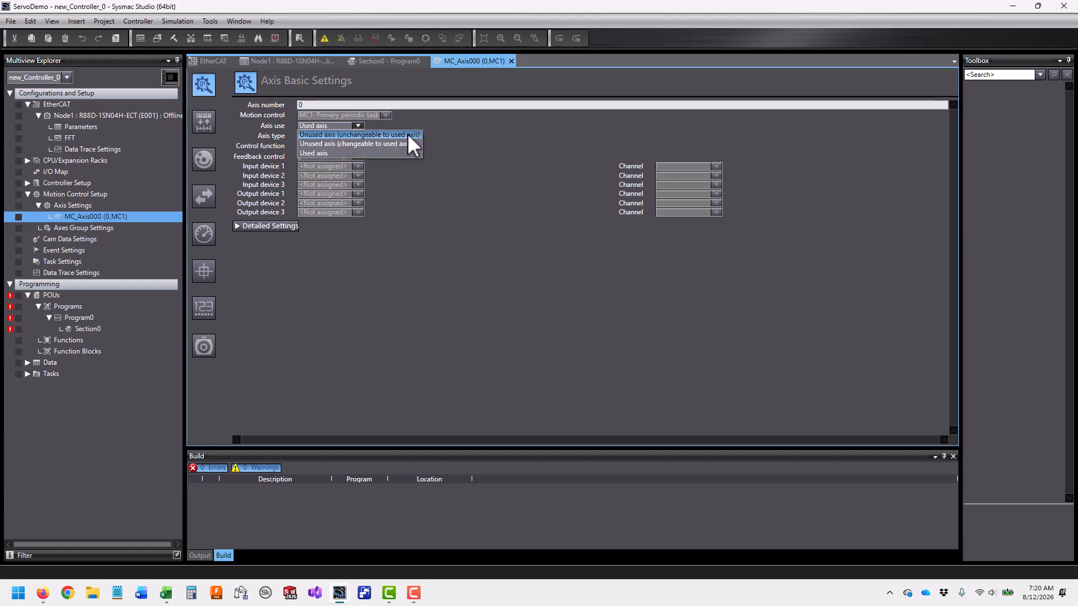
click(397, 154)
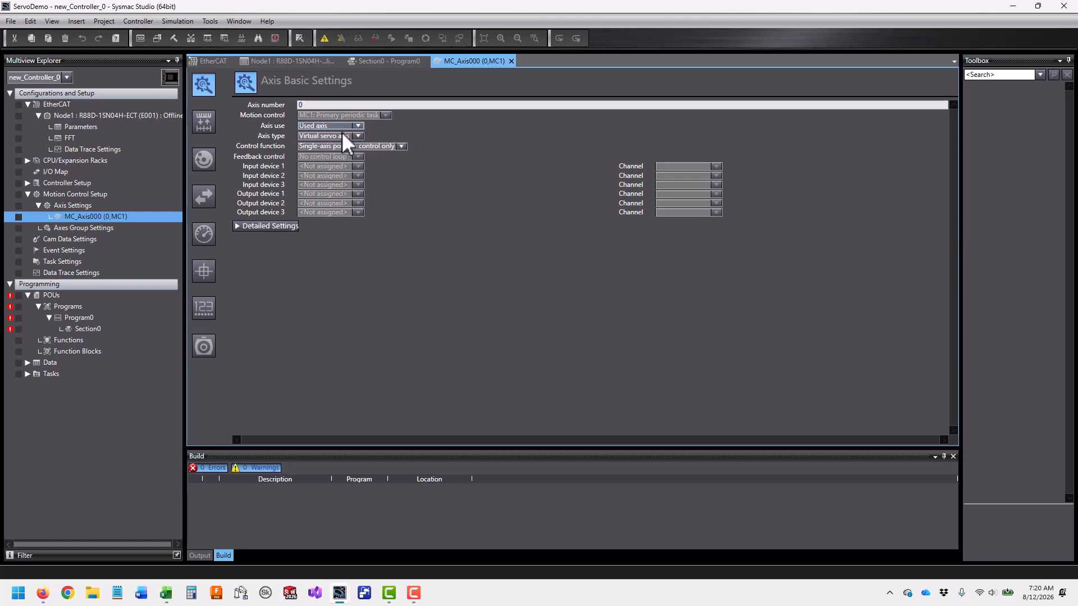
Set the axis type to Servo axis and assign Node : 1 R88D-1SN04H-ECT(E001) as output device 1.
click(358, 136)
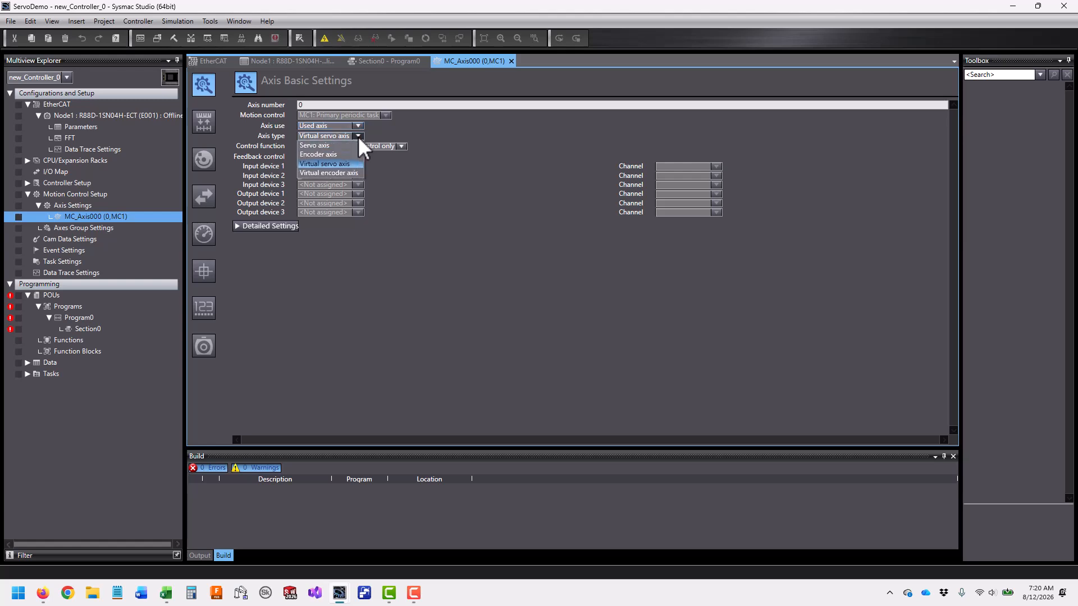
click(348, 145)
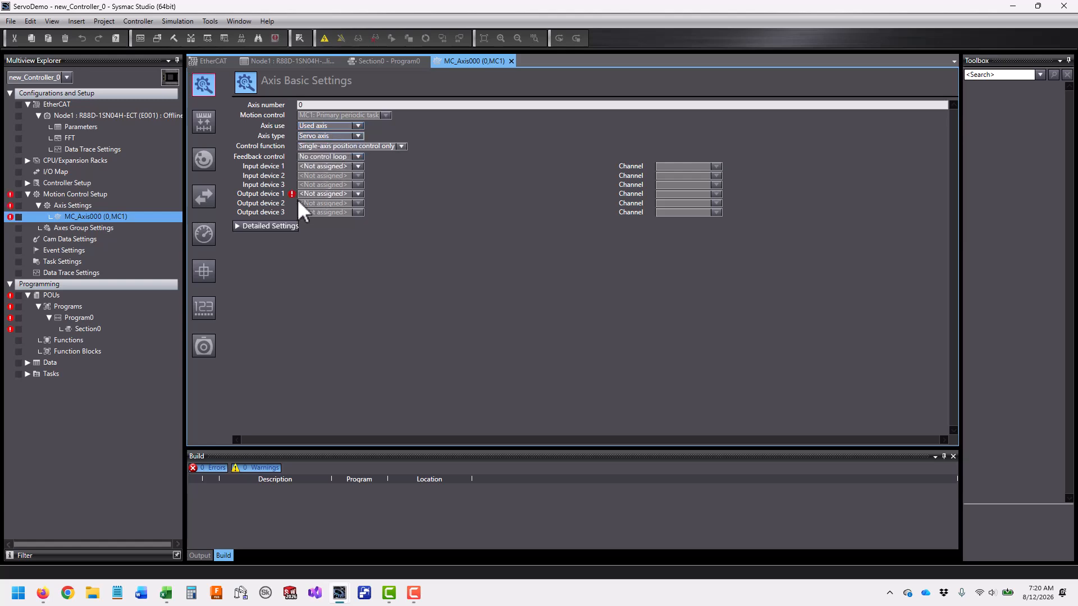
click(359, 193)
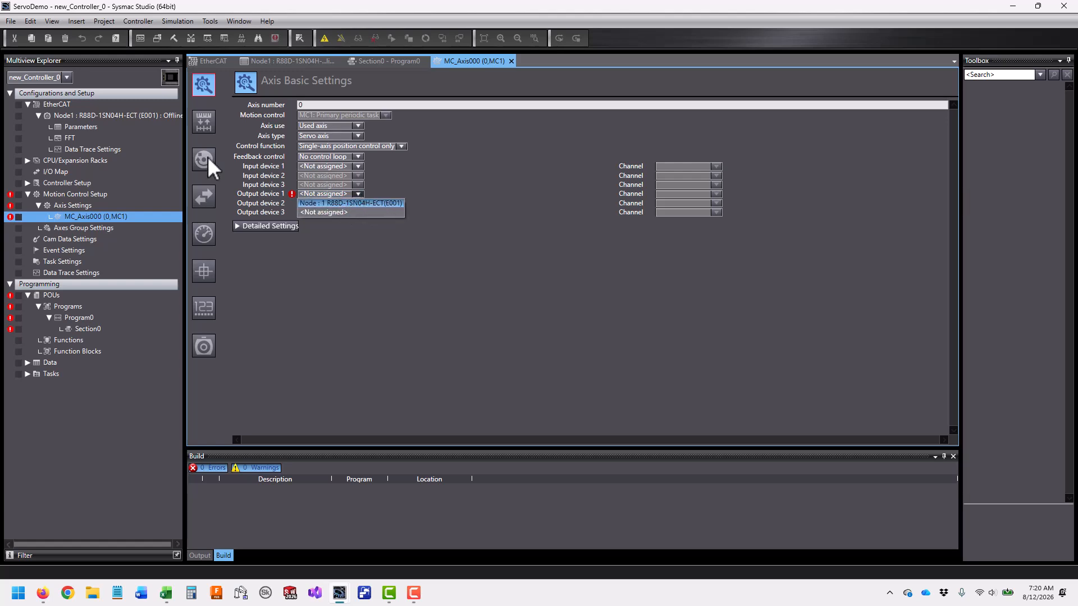
click(369, 204)
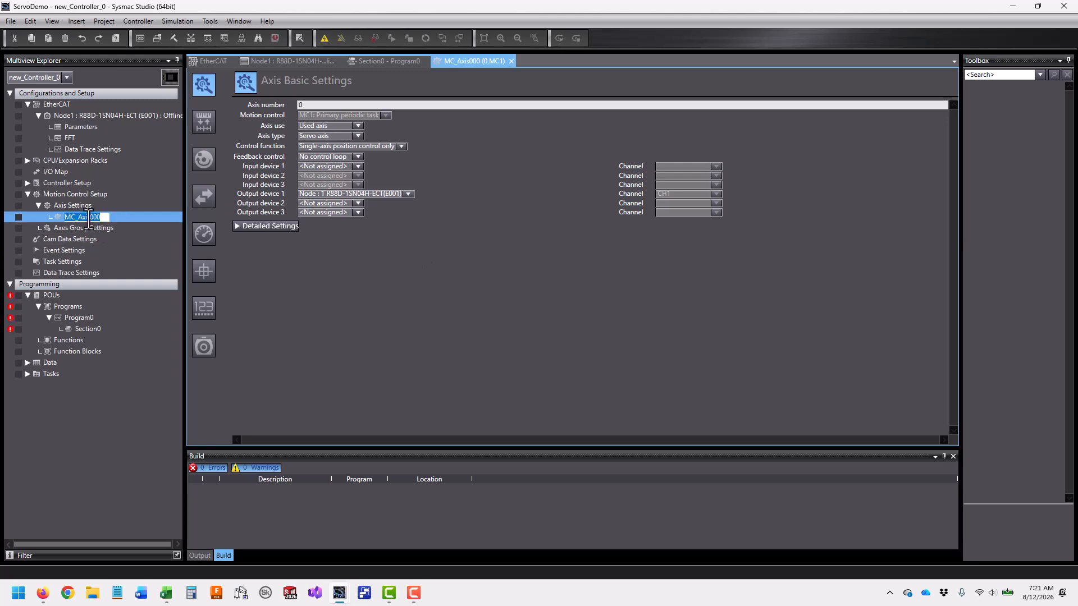
Rename the axis as RotAxis.
text(RotAxis)
key(Return)
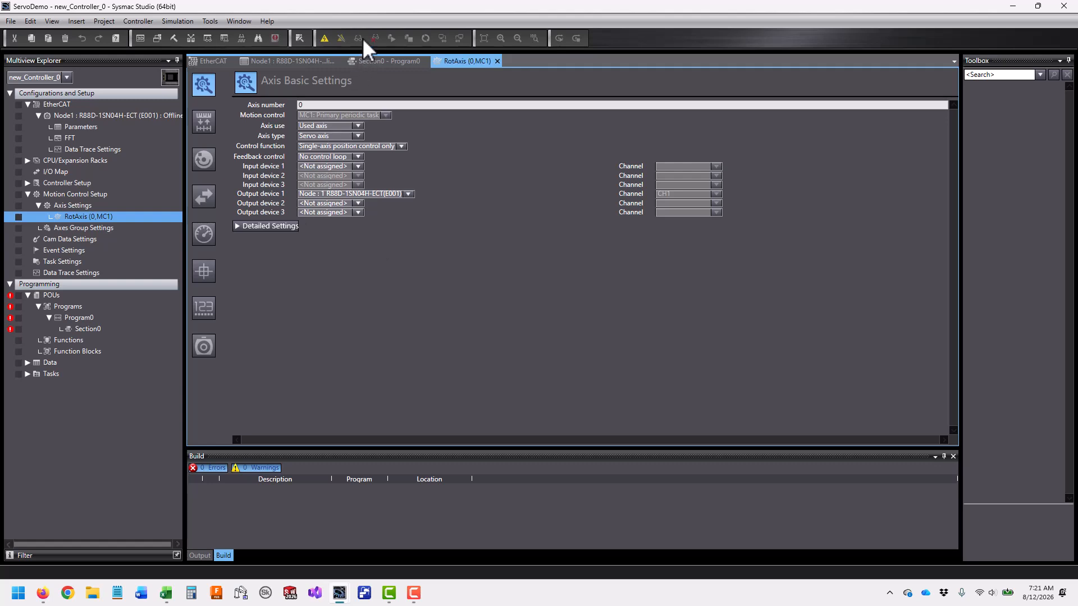
Place an MC_Home motion control block on the first rung of Section0 in Program0.
click(393, 60)
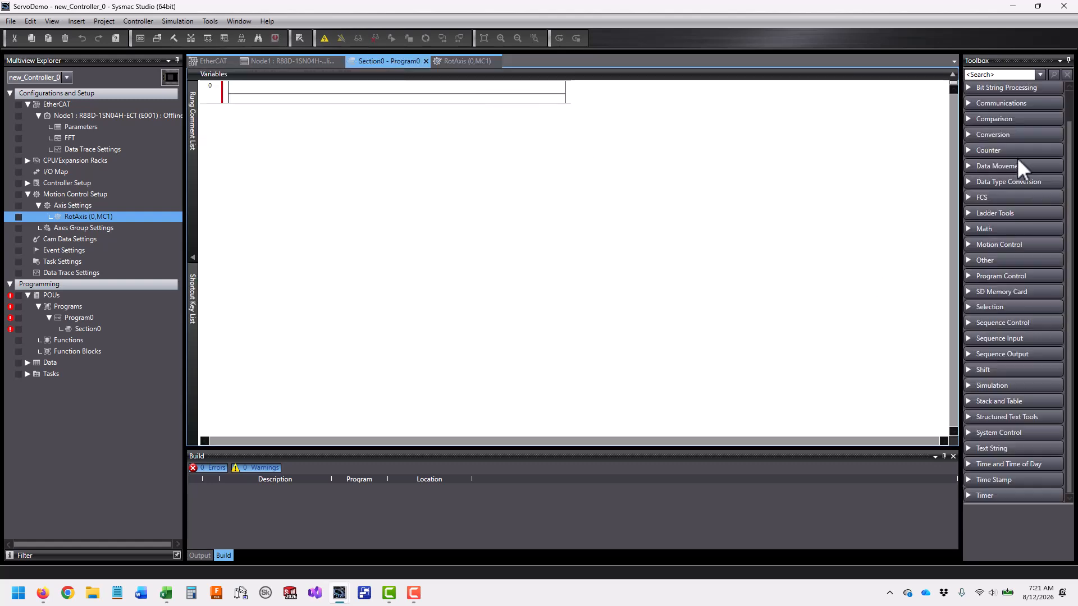
click(1002, 243)
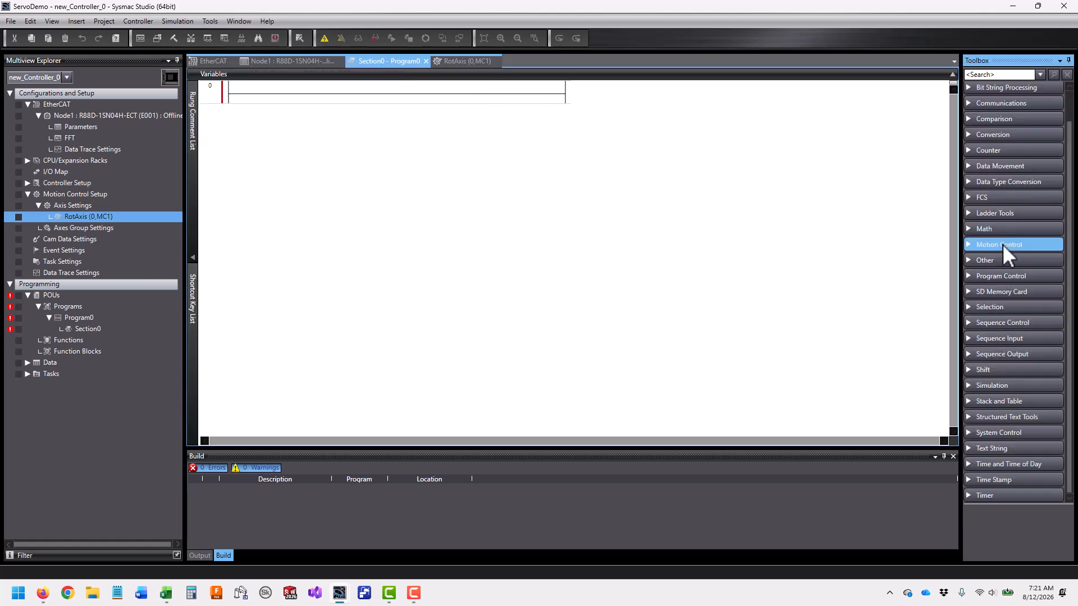
scroll(1014, 337, down, 5)
scroll(1013, 365, down, 2)
drag(1009, 309, 378, 95)
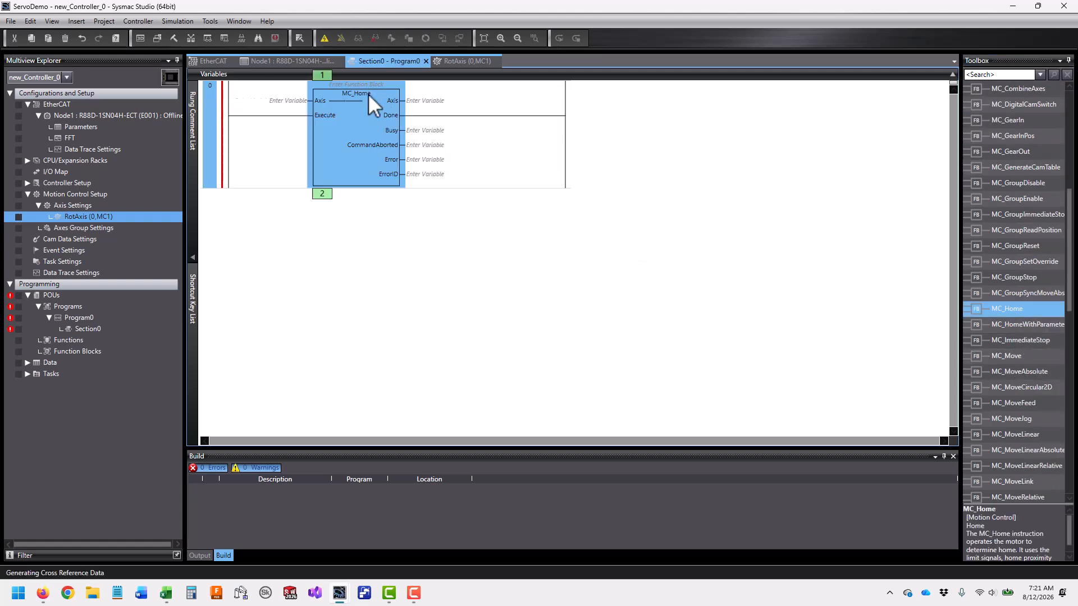
Assign RotAxis to the axis input and output of the MC_Home block.
click(264, 105)
text(R)
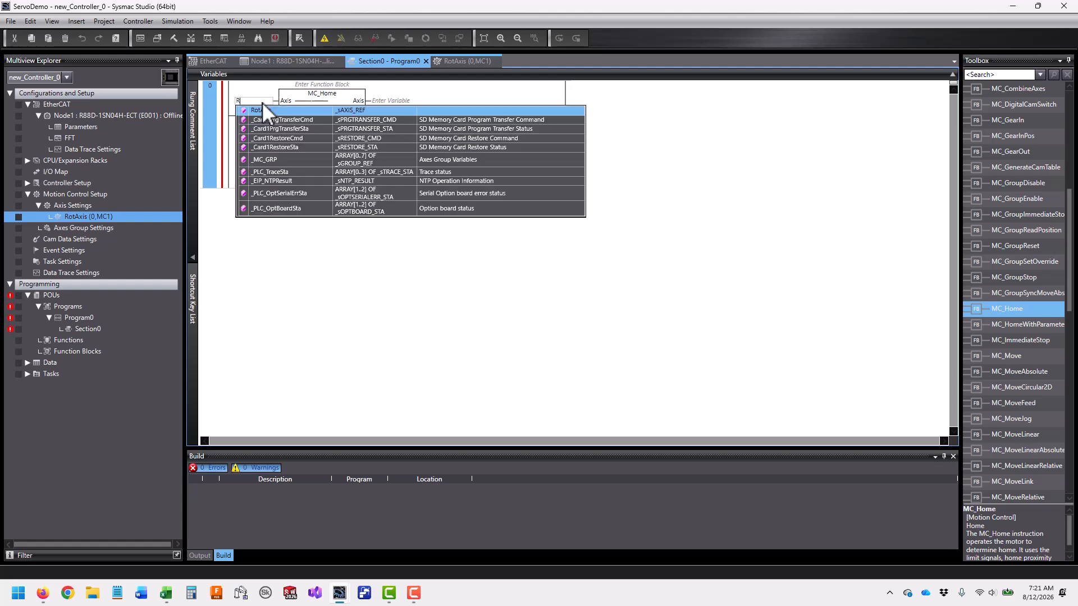
text(otAxis)
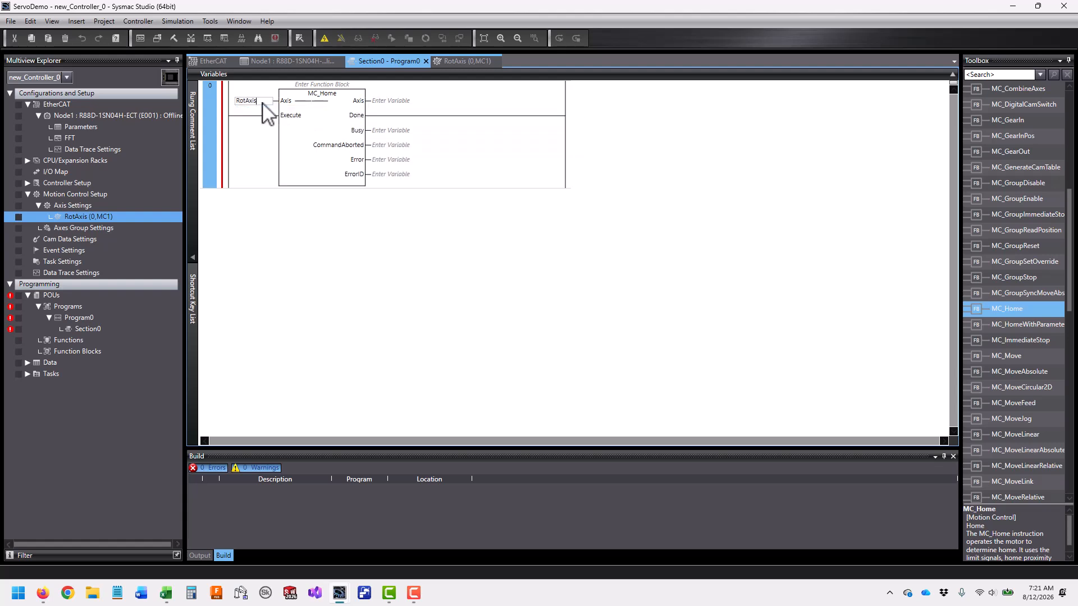
key(Return)
click(355, 101)
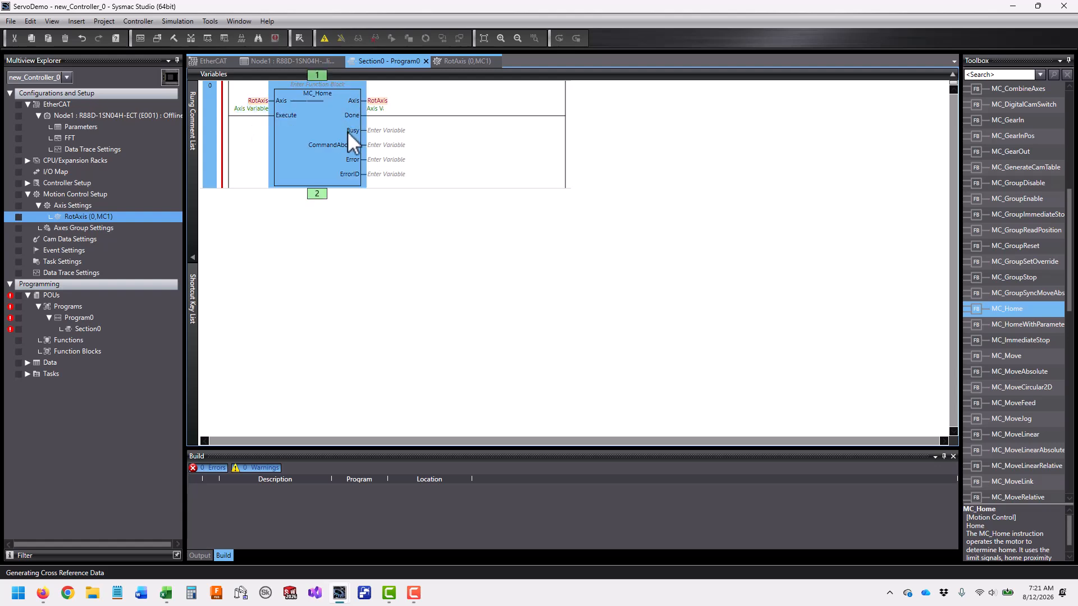
click(92, 216)
click(104, 117)
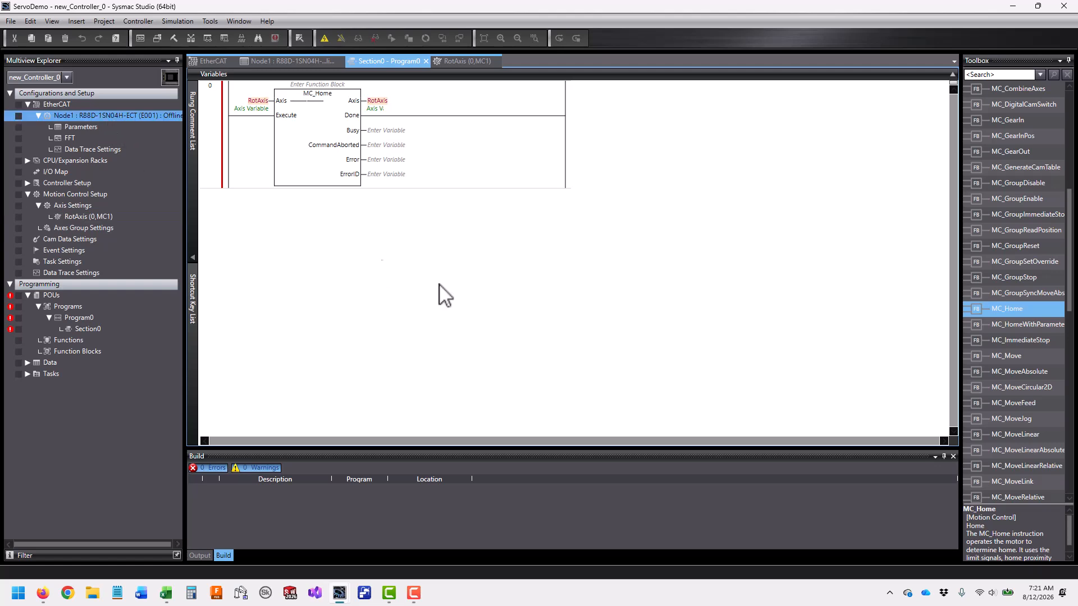
click(328, 174)
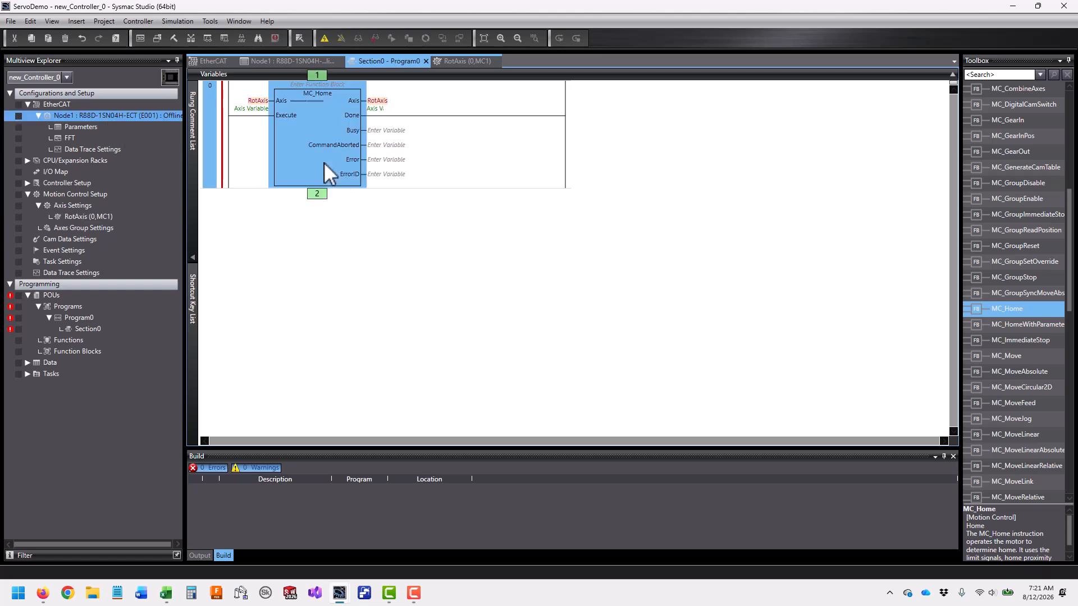
Delete the MC_Home block from the first rung of Section0 and open the Unit Conversion Settings of RotAxis.
key(Delete)
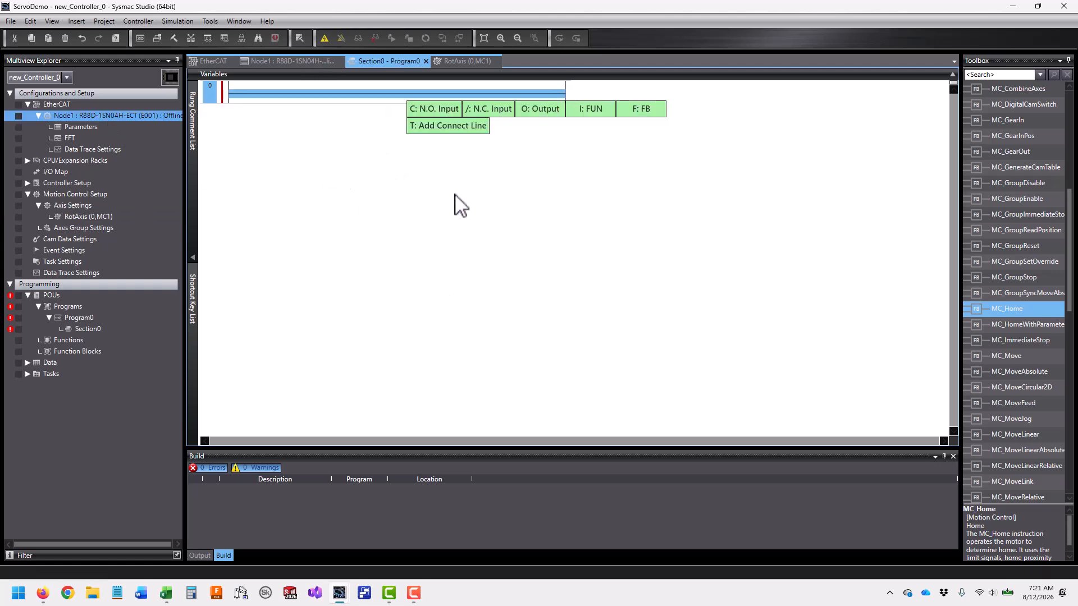
click(287, 59)
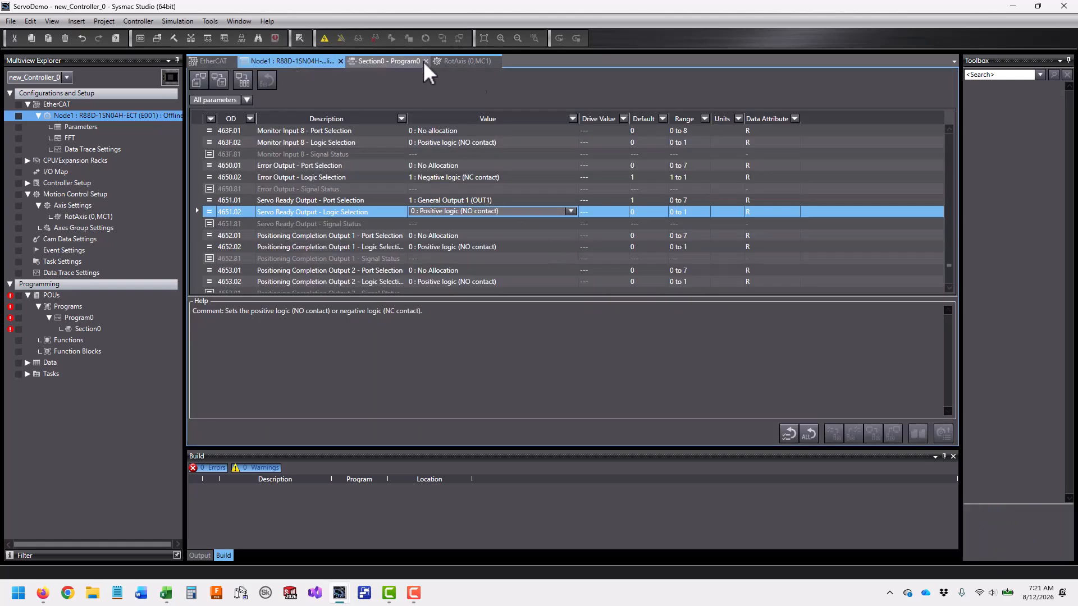
click(466, 63)
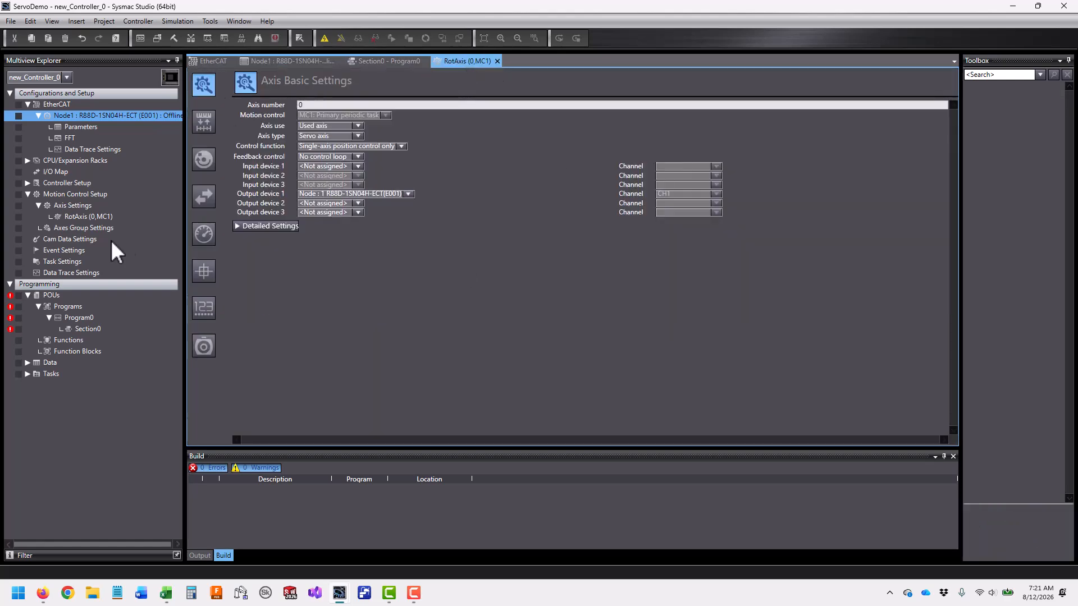
click(91, 216)
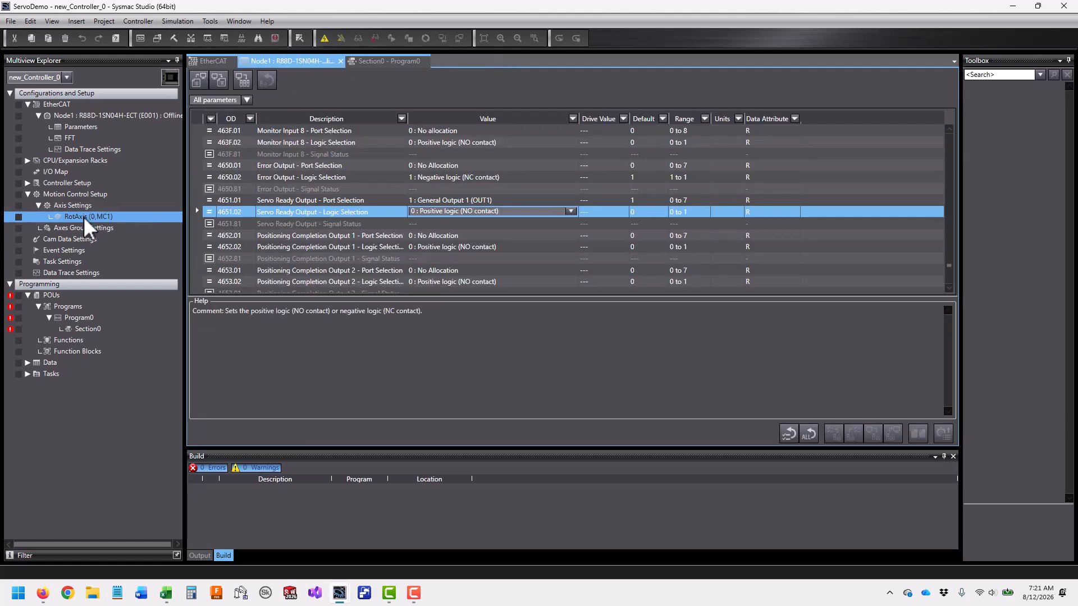
double_click(83, 216)
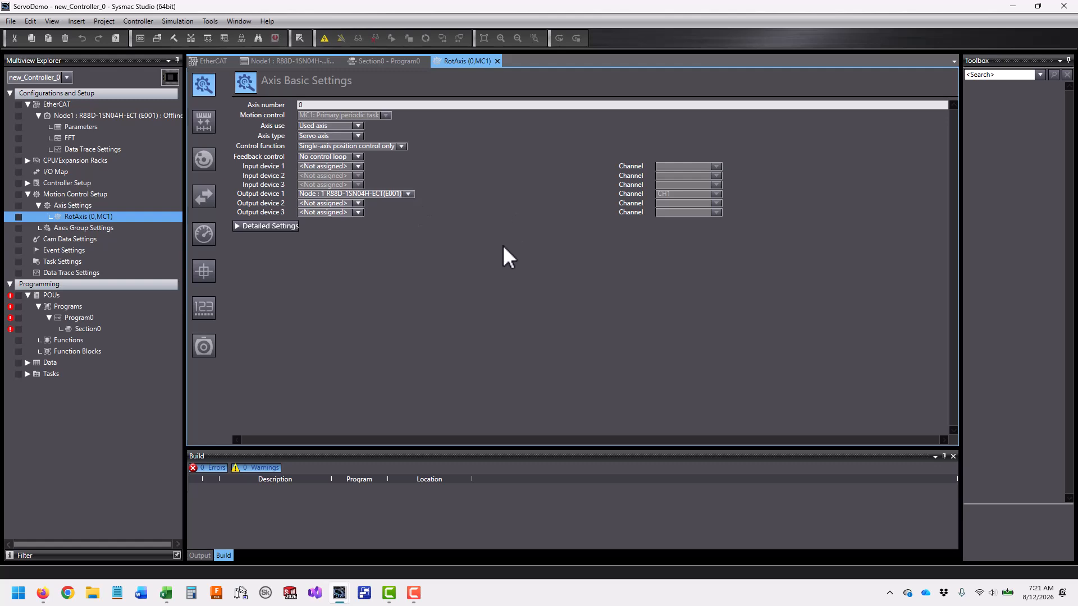
click(196, 117)
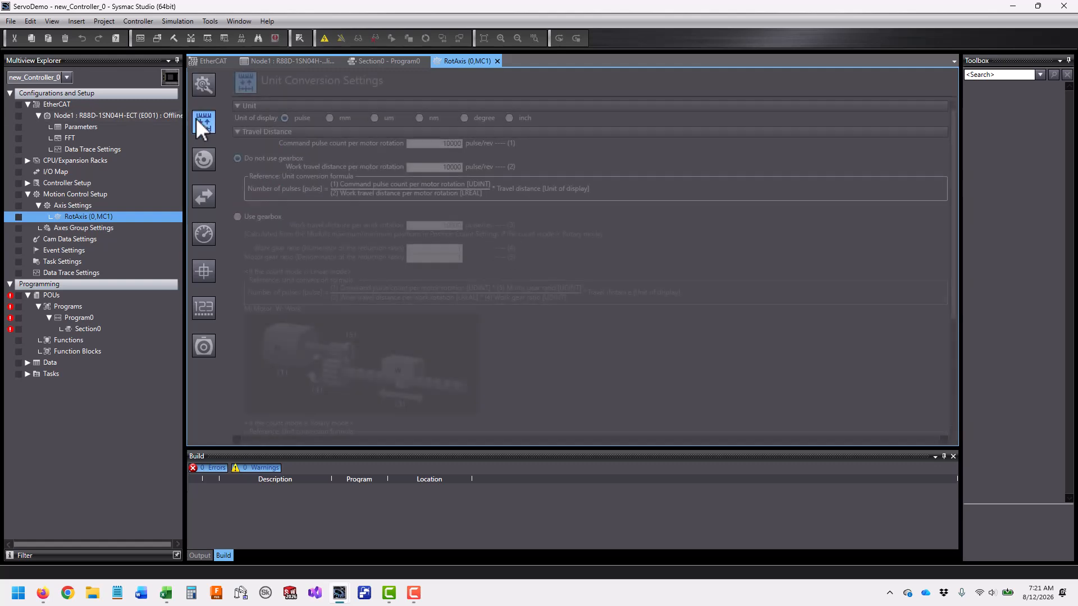
Place an MC_MoveRelative motion control block on the empty first rung of Section0 in Program0.
click(365, 60)
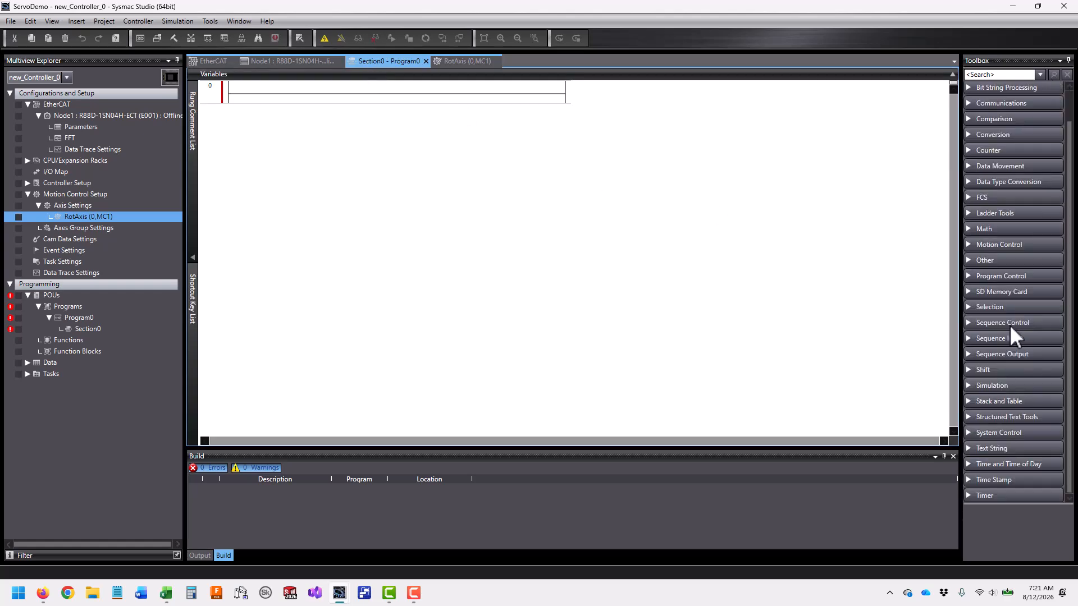
click(1001, 245)
scroll(1005, 362, down, 10)
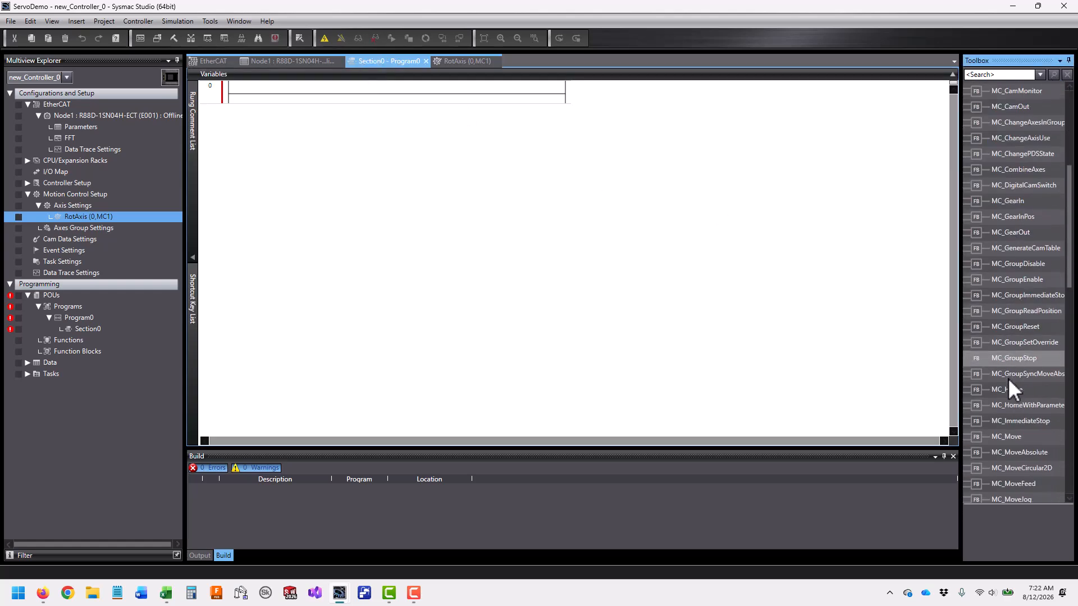
scroll(1008, 378, up, 6)
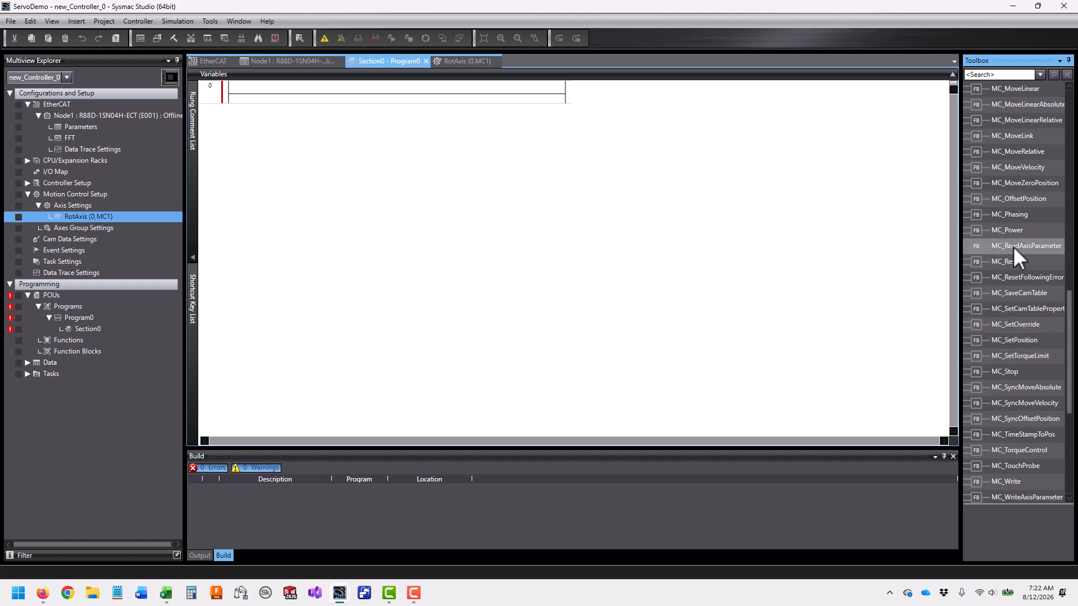
drag(1025, 179, 393, 98)
Assign RotAxis to the axis of the MC_MoveRelative block and set its Distance input to INT#10.
click(253, 101)
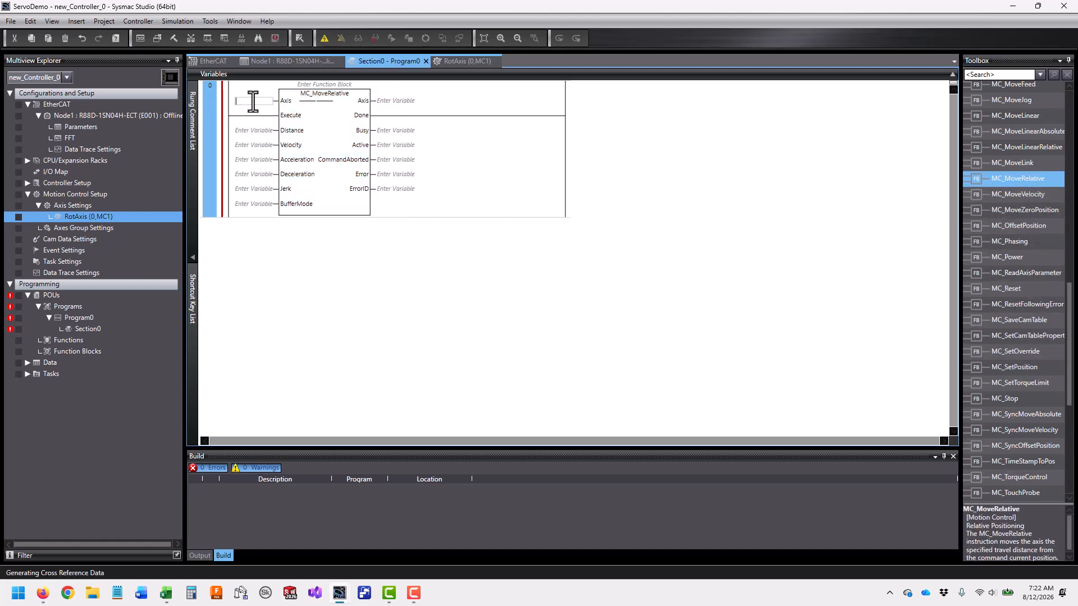
text(RotAx)
key(Return)
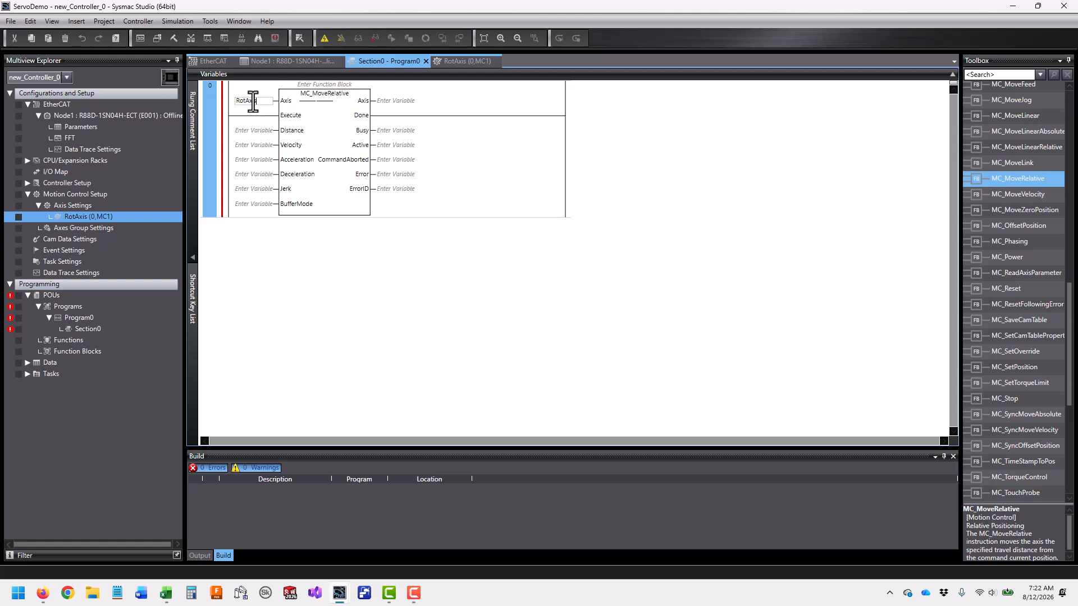
click(263, 134)
click(264, 144)
text(INT#10)
key(Return)
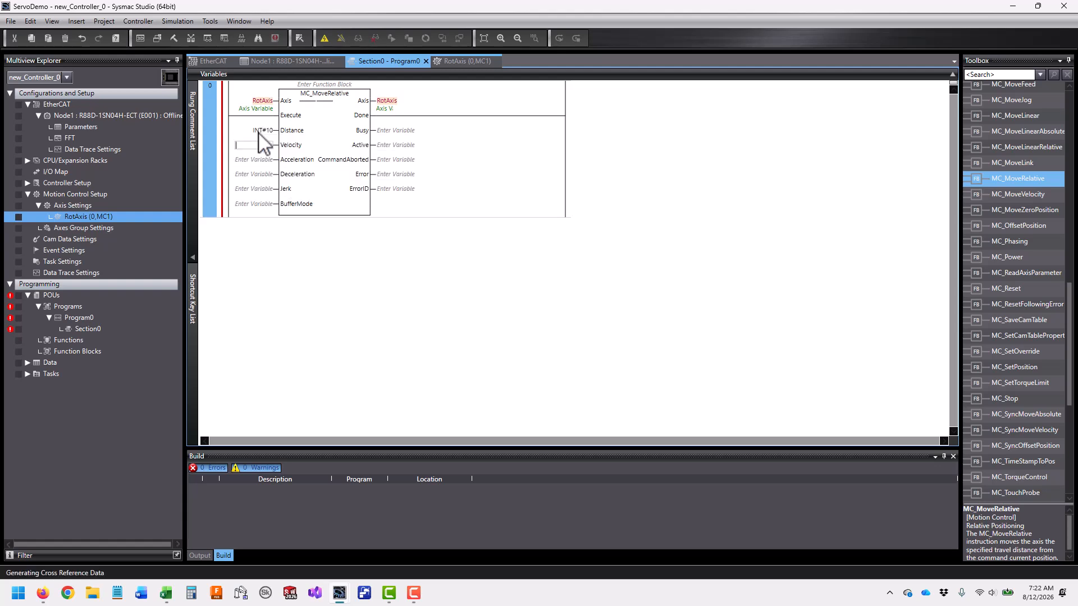
key(Escape)
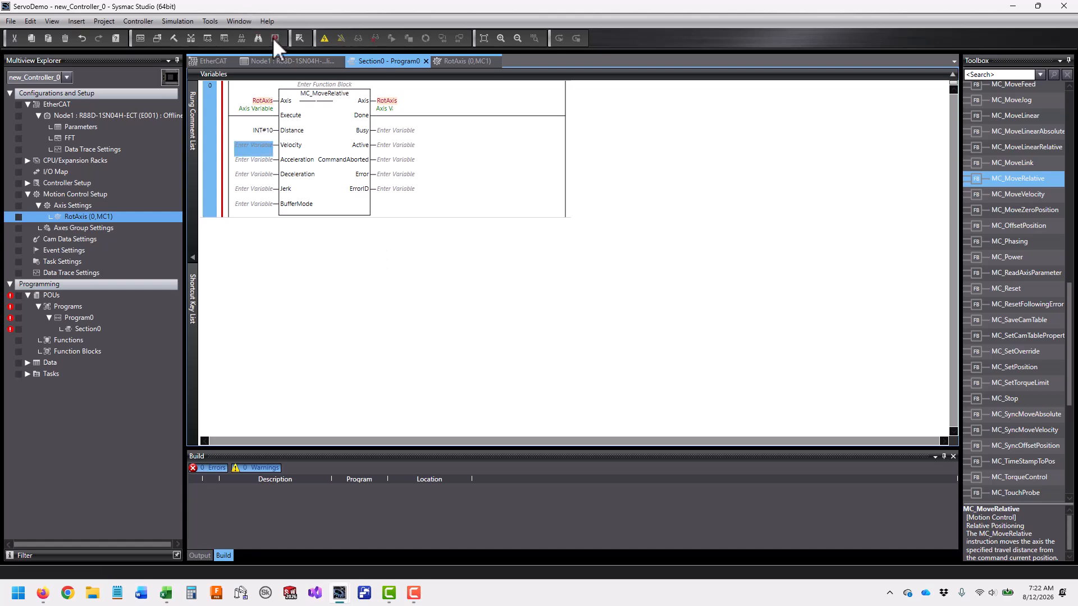
Set the unit of display to degree in the Unit Conversion Settings of RotAxis.
click(321, 63)
click(465, 61)
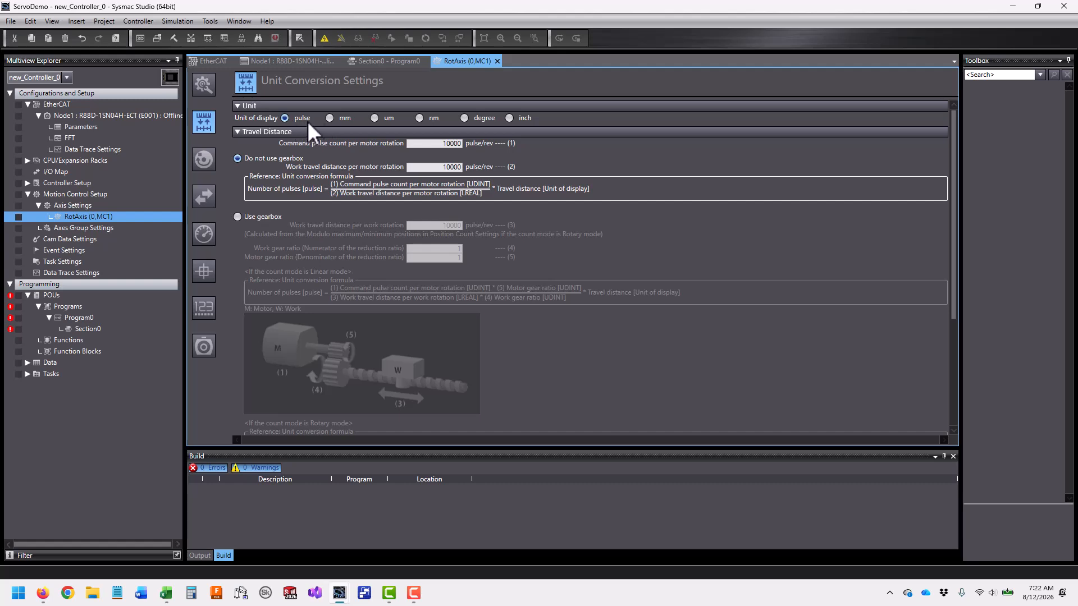
click(330, 118)
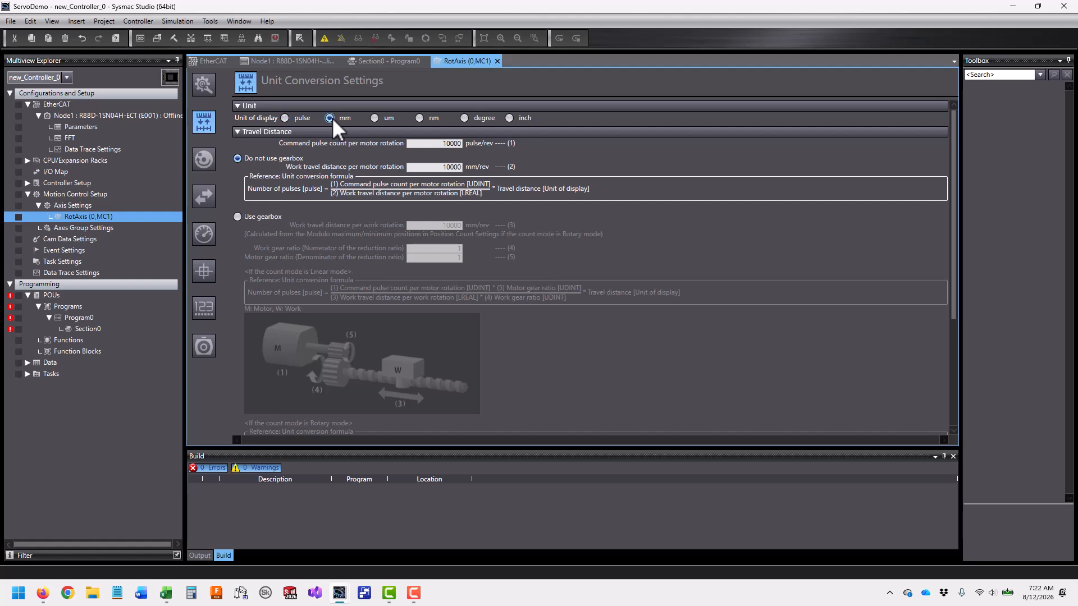
click(463, 118)
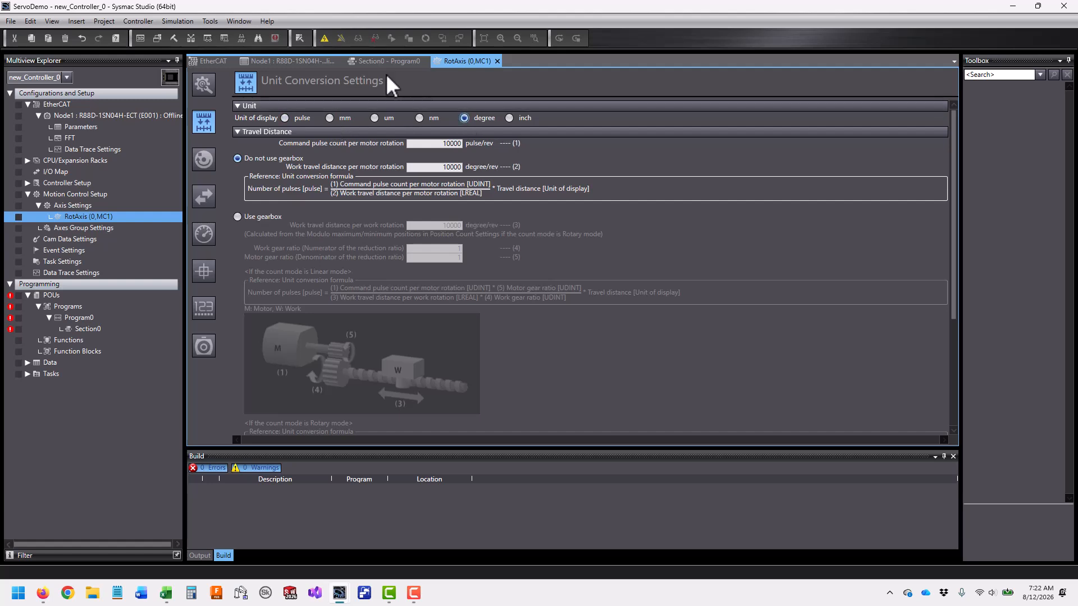
Review the Distance input of the MC_MoveRelative block and the command pulse count per motor rotation of RotAxis.
click(376, 59)
click(279, 112)
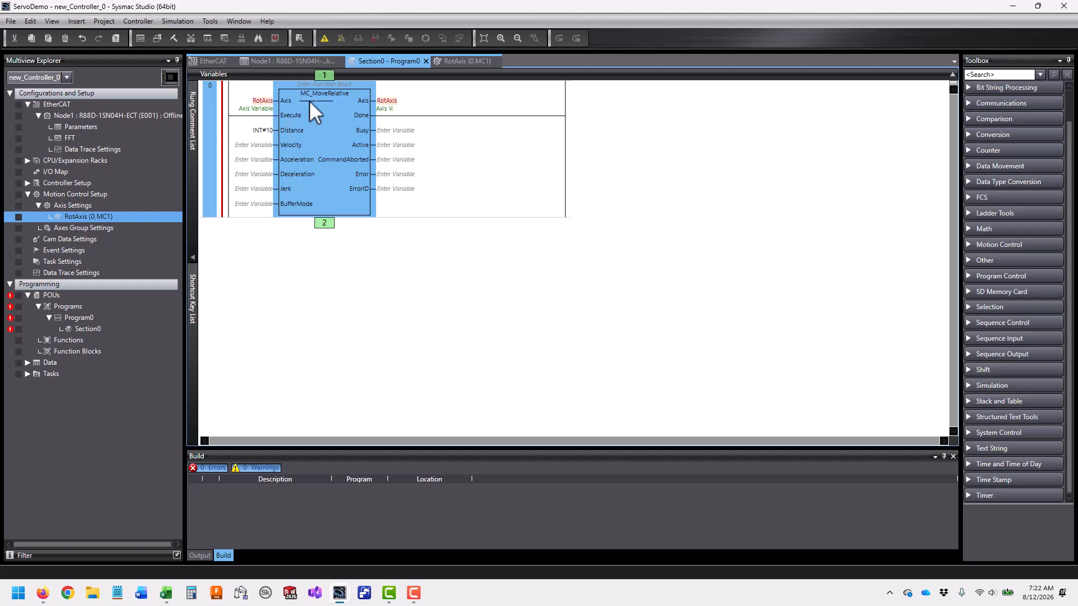
click(262, 131)
click(452, 62)
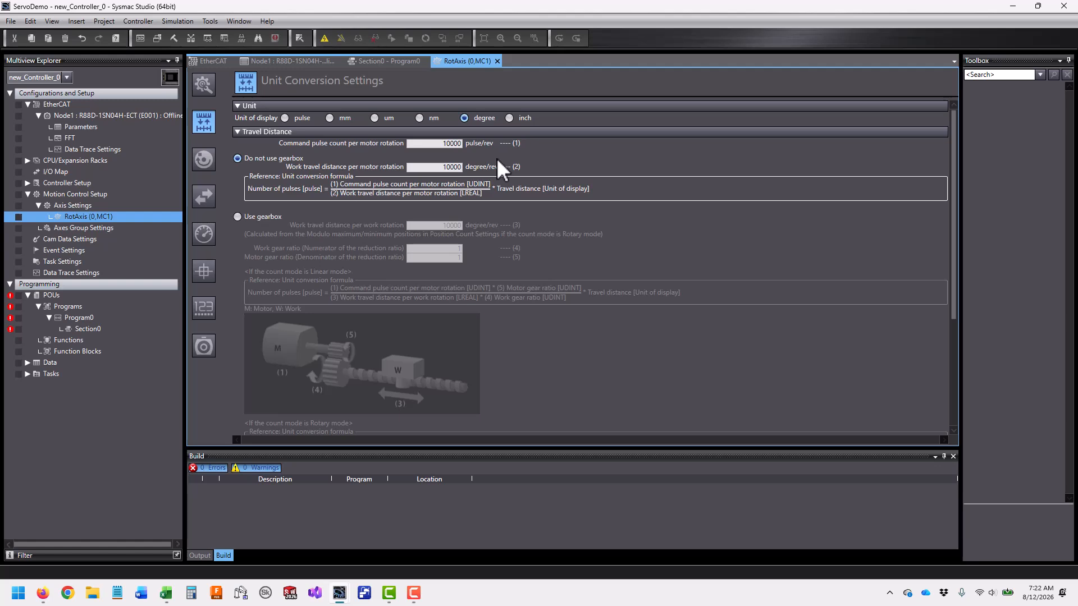
double_click(451, 144)
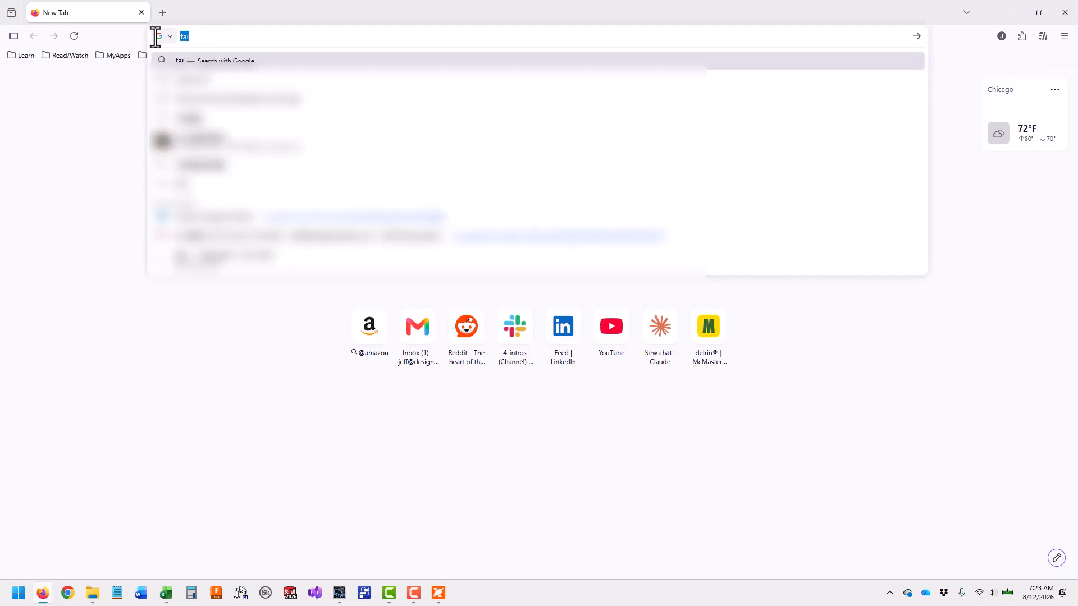
Search the web in Firefox for "how many pulses per revolution for R88m1m40030tbs2 motor".
text(R88m)
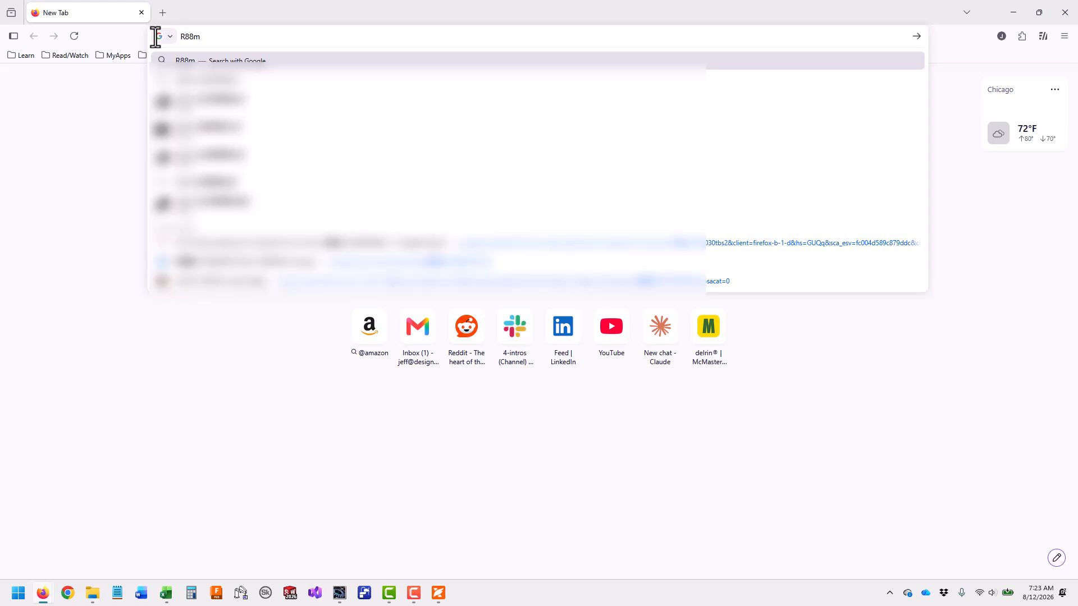
text(1m400)
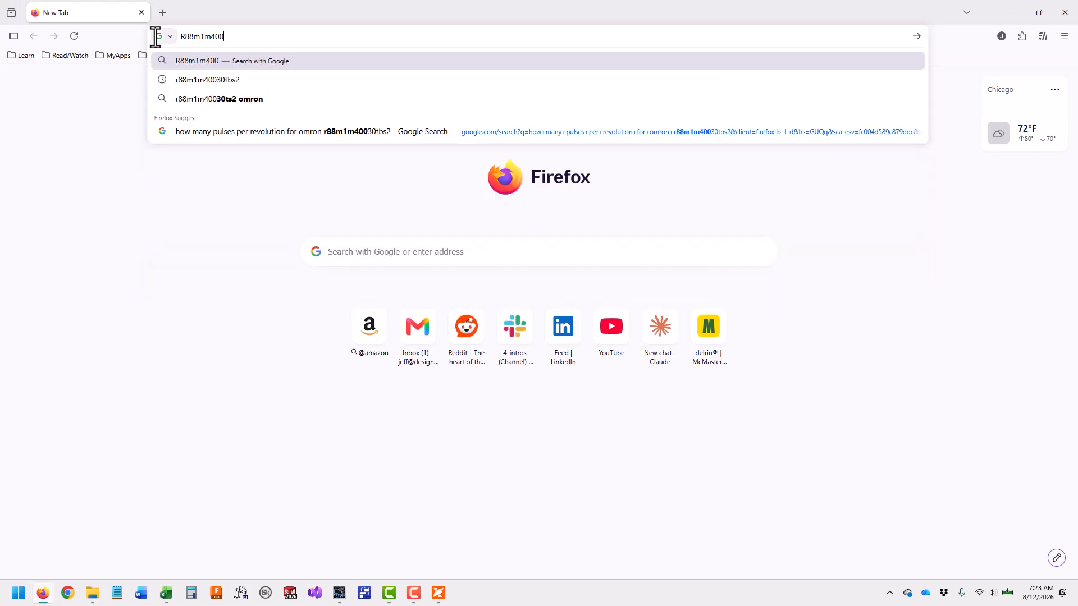
text(30tbs2 motor)
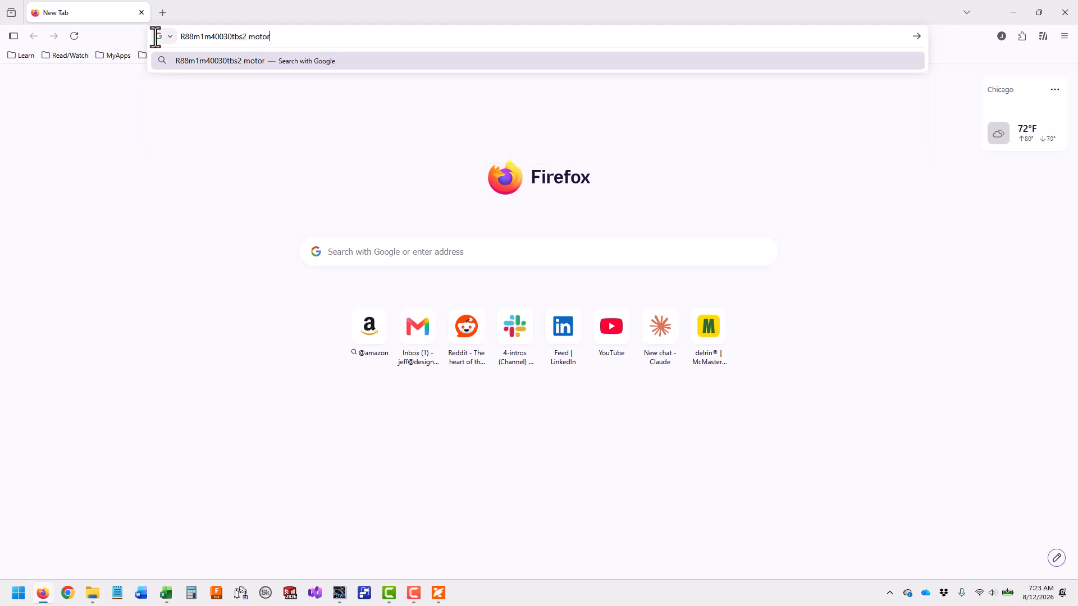
text(how many pulses per)
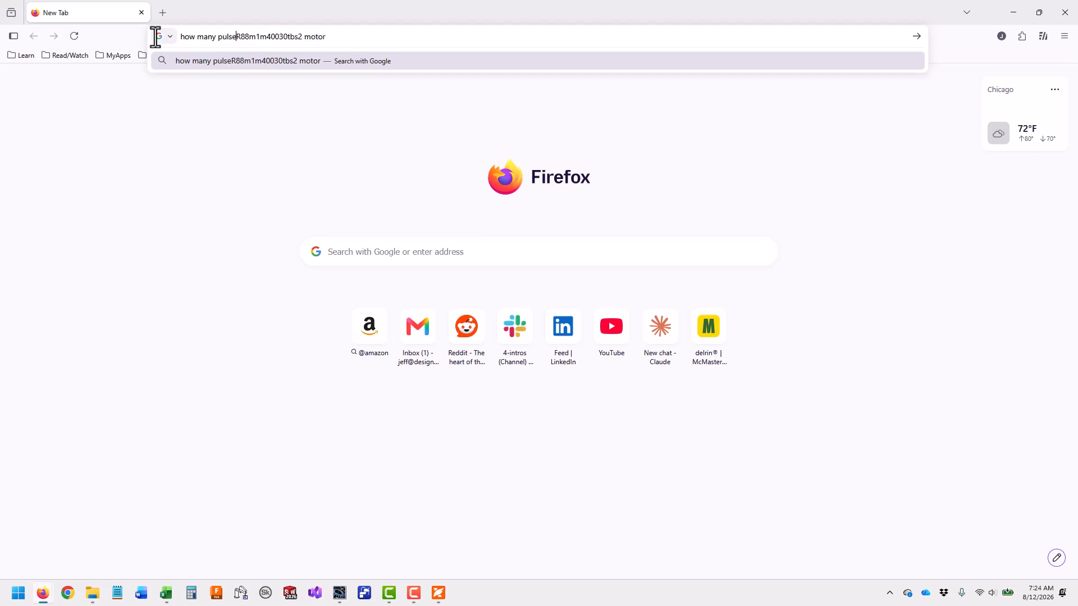
text( revolution for)
key(Return)
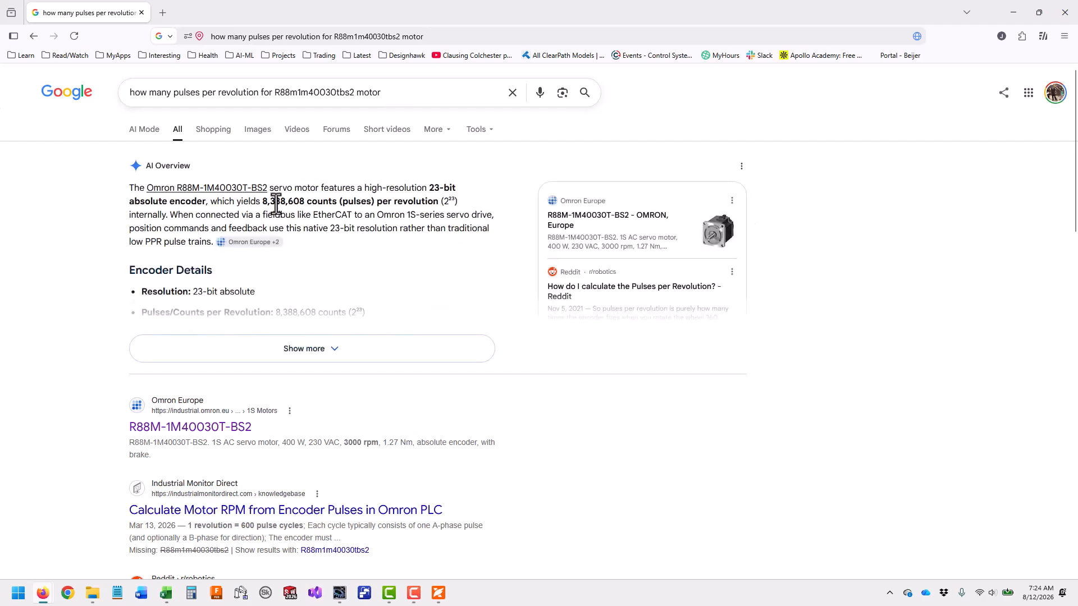
Return to Sysmac Studio and set the command pulse count per motor rotation of RotAxis to 8388608 pulse/rev.
click(1013, 13)
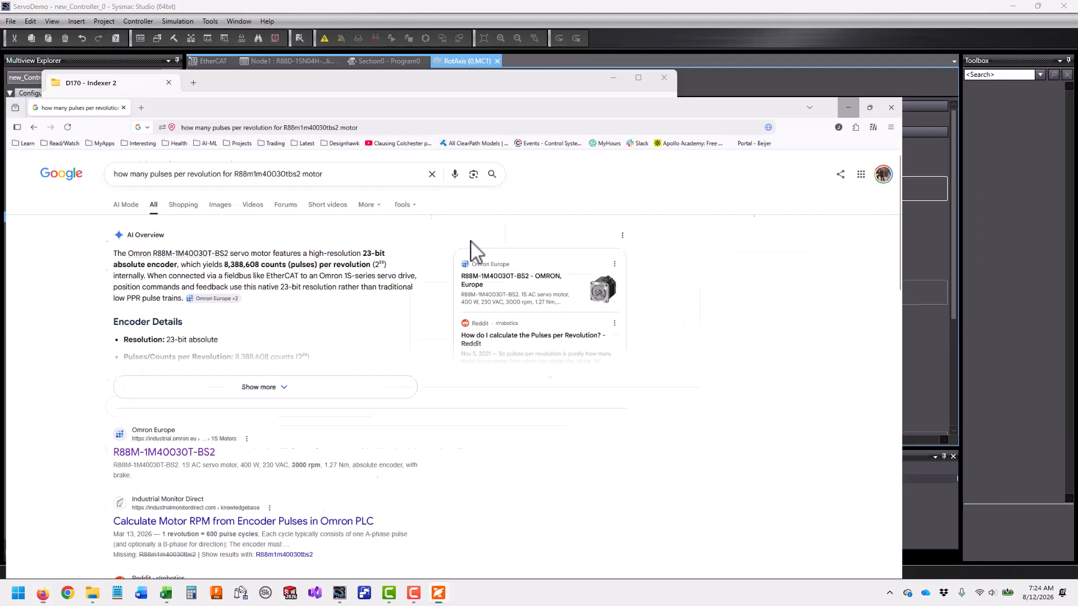
click(692, 8)
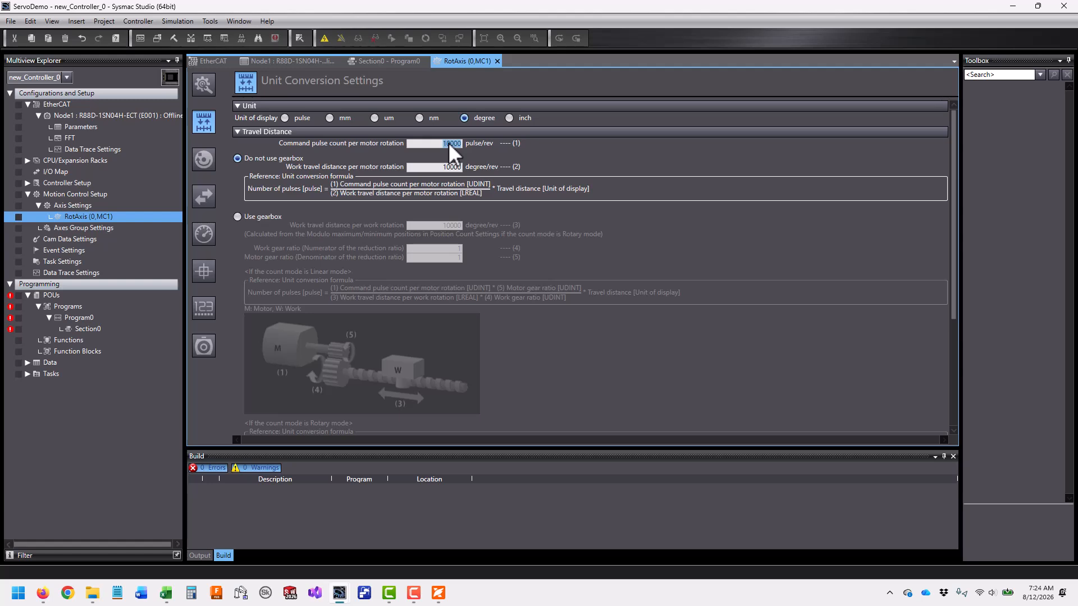
text(388608)
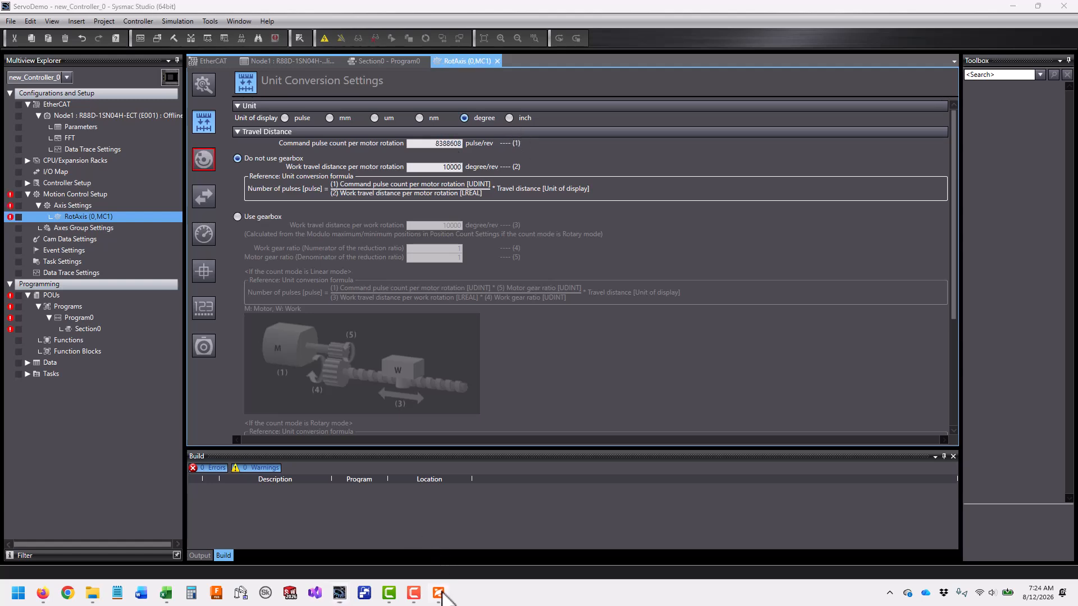
mouse_move(42, 598)
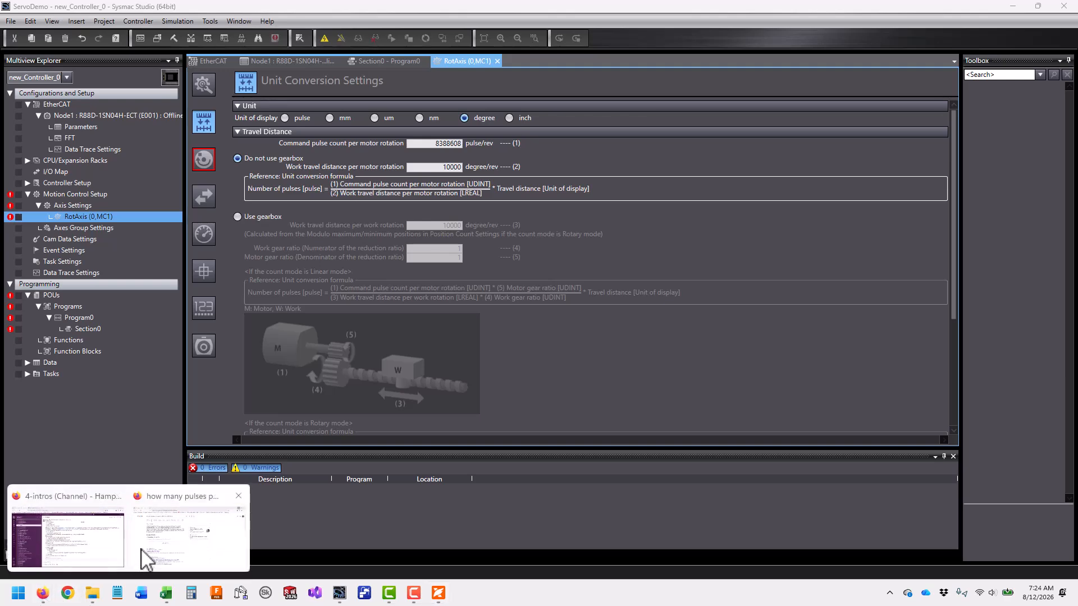
mouse_move(144, 551)
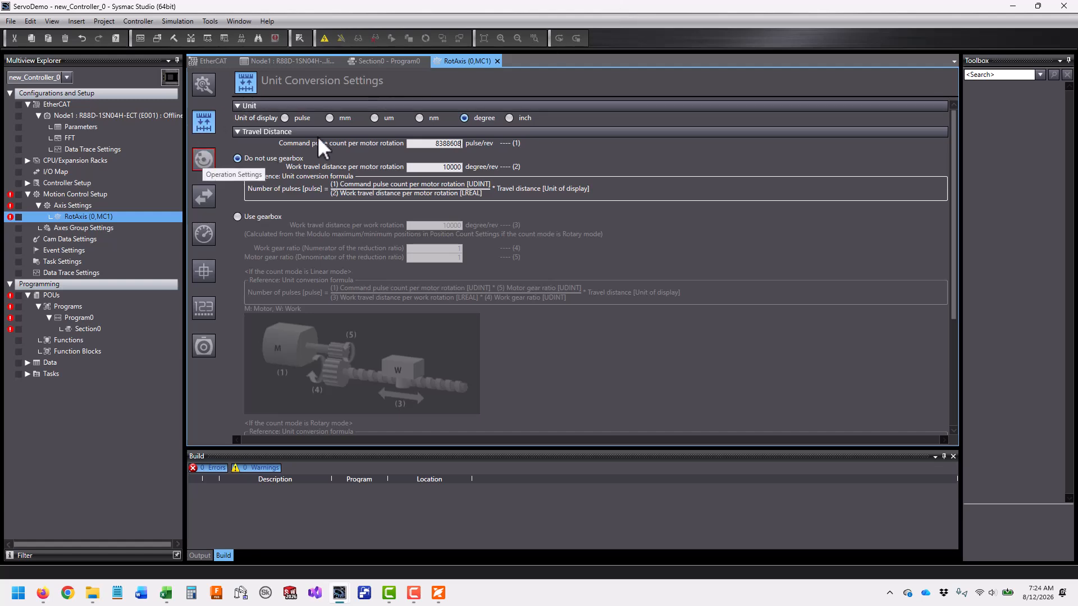
double_click(444, 144)
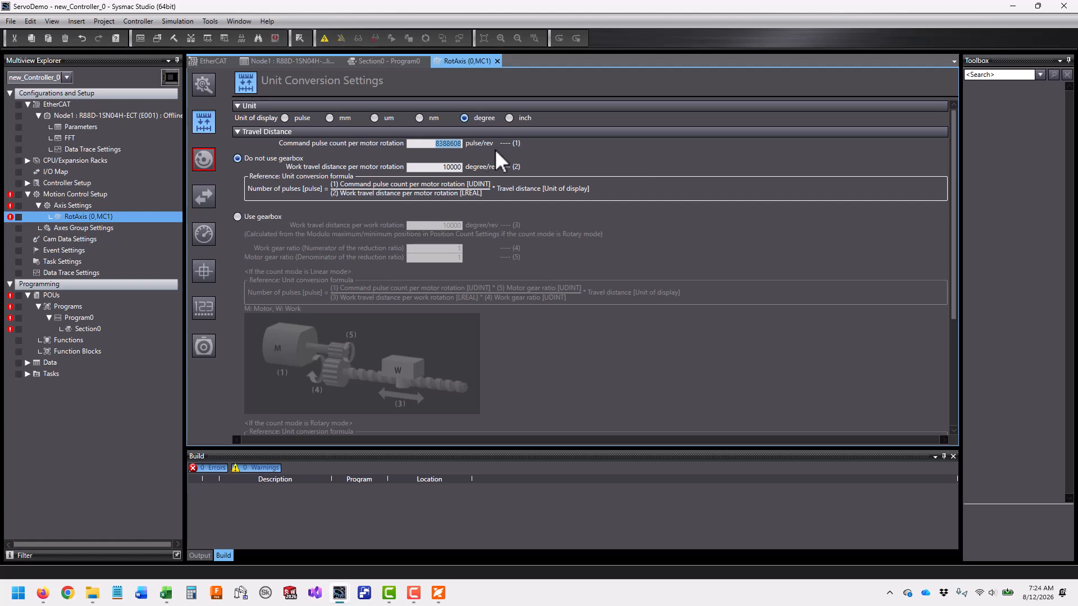
double_click(455, 143)
Try the Use gearbox option to view its ratio settings and conversion formulas, and switch back to Do not use gearbox.
double_click(434, 167)
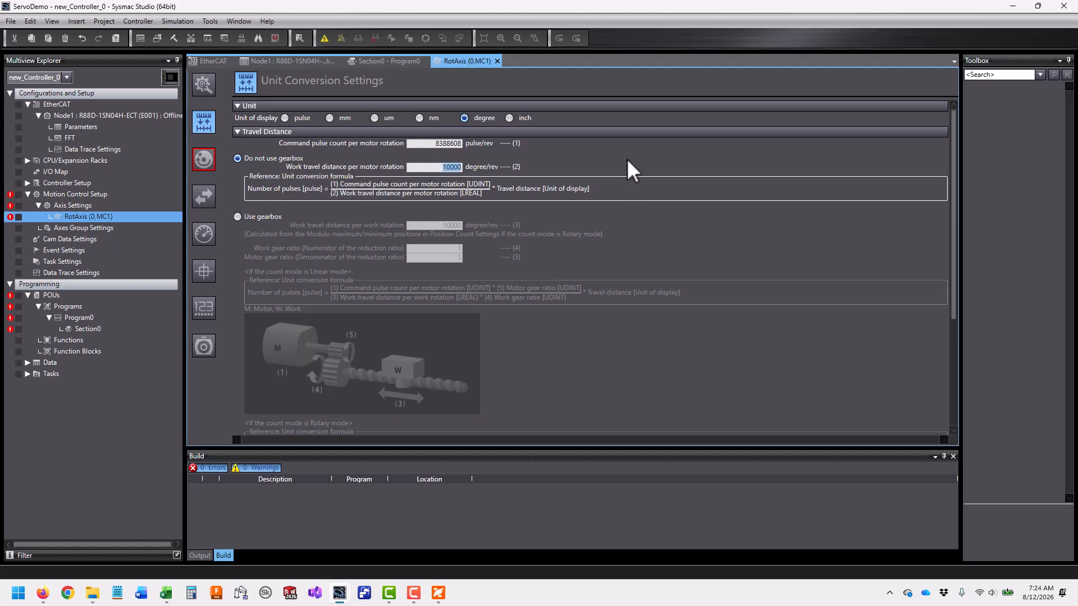
click(273, 218)
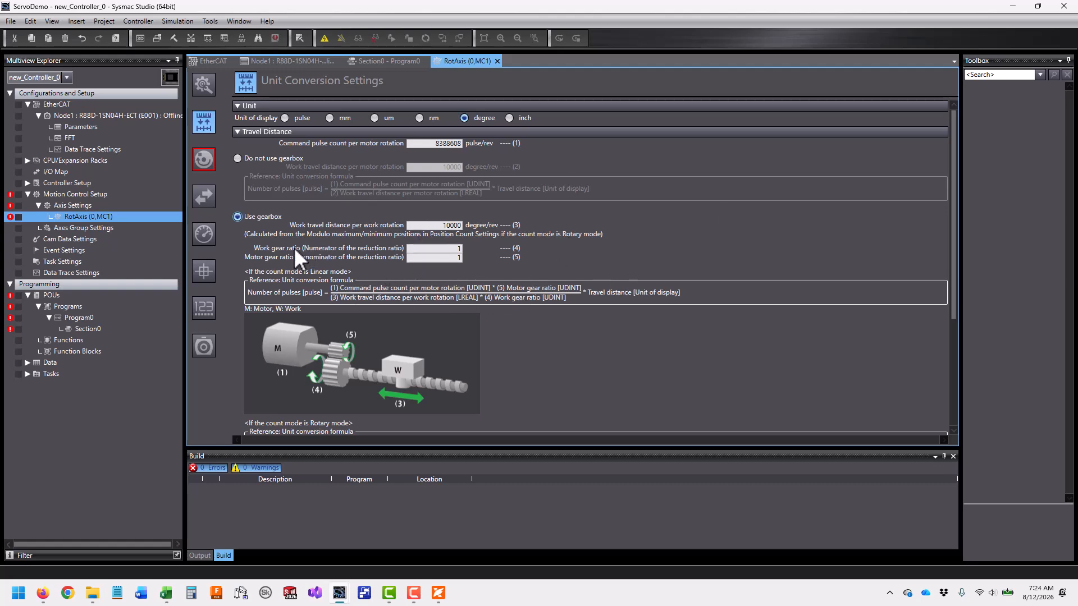
scroll(752, 231, down, 3)
scroll(754, 264, up, 3)
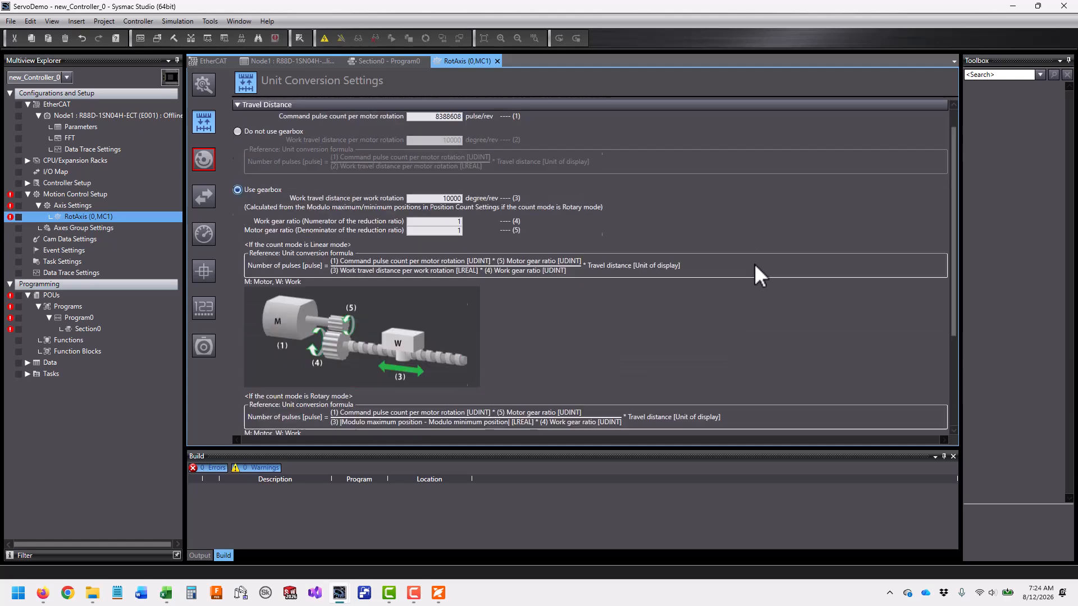
click(277, 159)
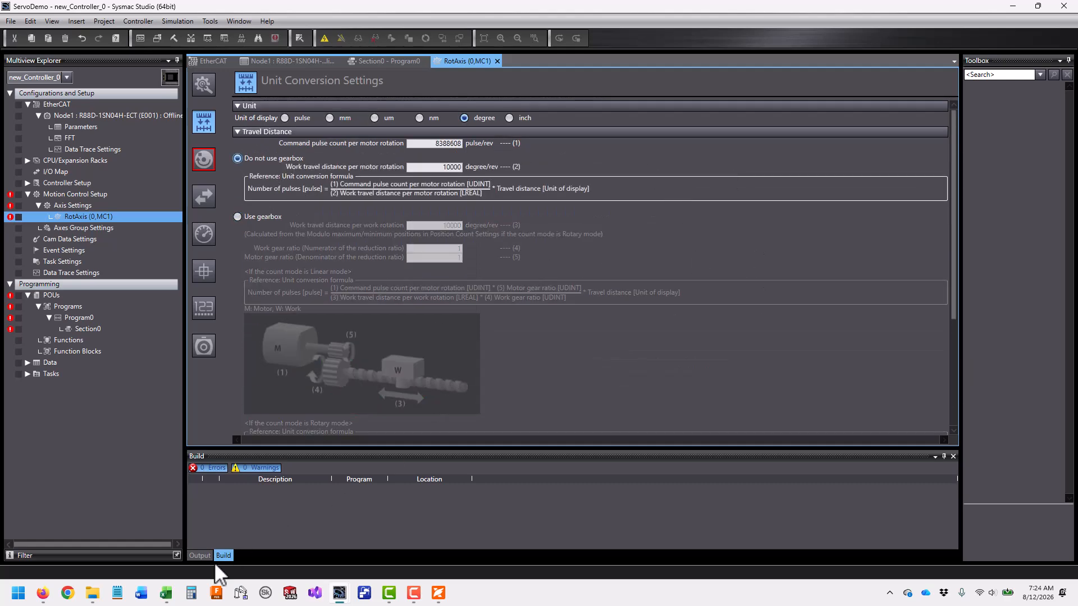
Open Calculator, place its window beside the unit conversion settings, and calculate 360 divided by 121.
click(190, 593)
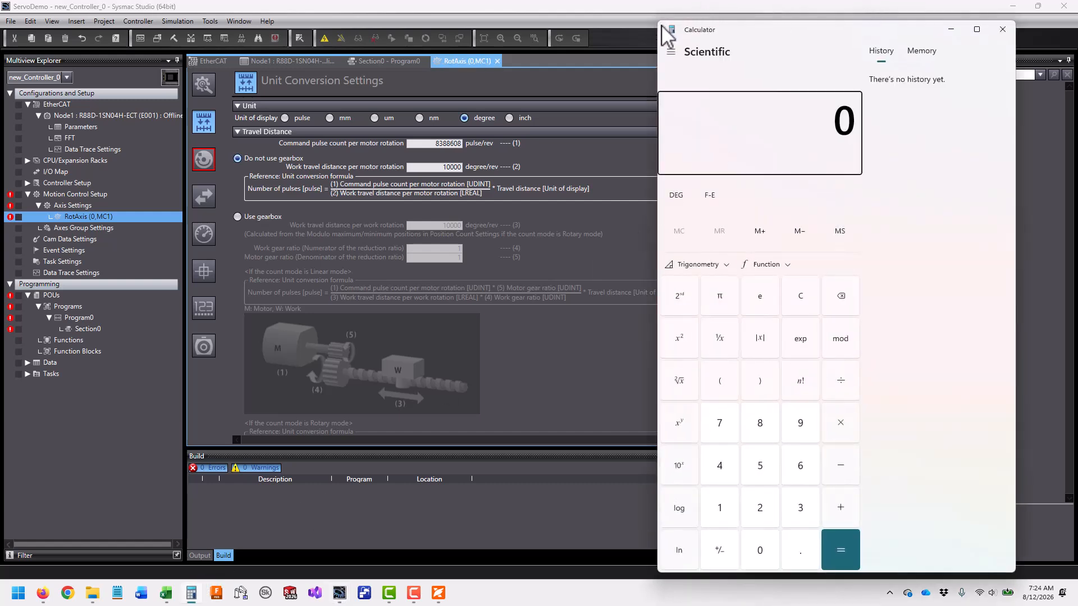
drag(750, 20, 778, 231)
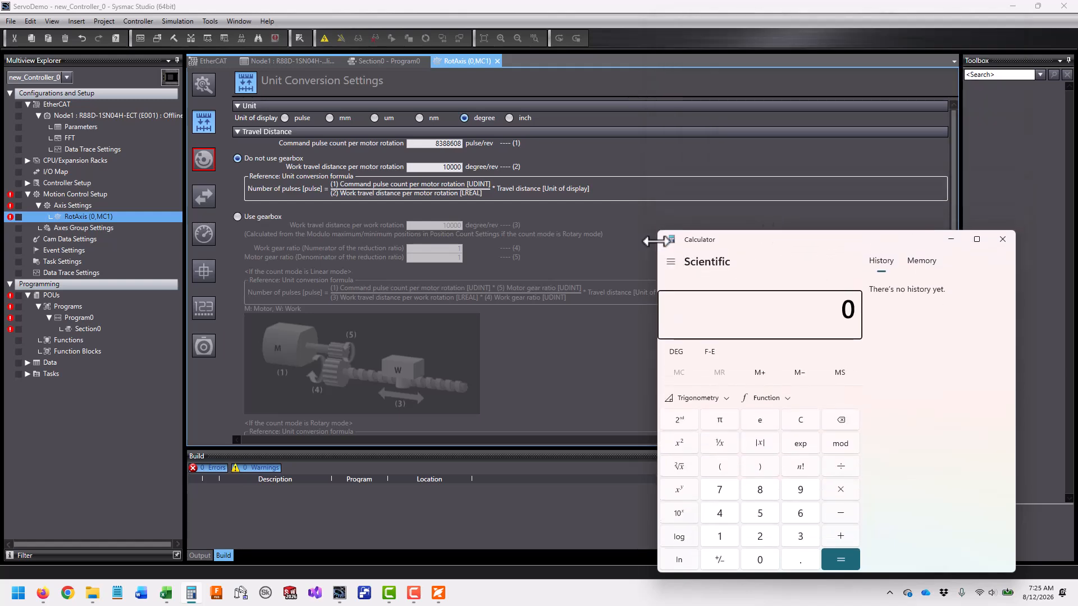
drag(658, 240, 725, 240)
drag(814, 240, 814, 197)
text(360/121)
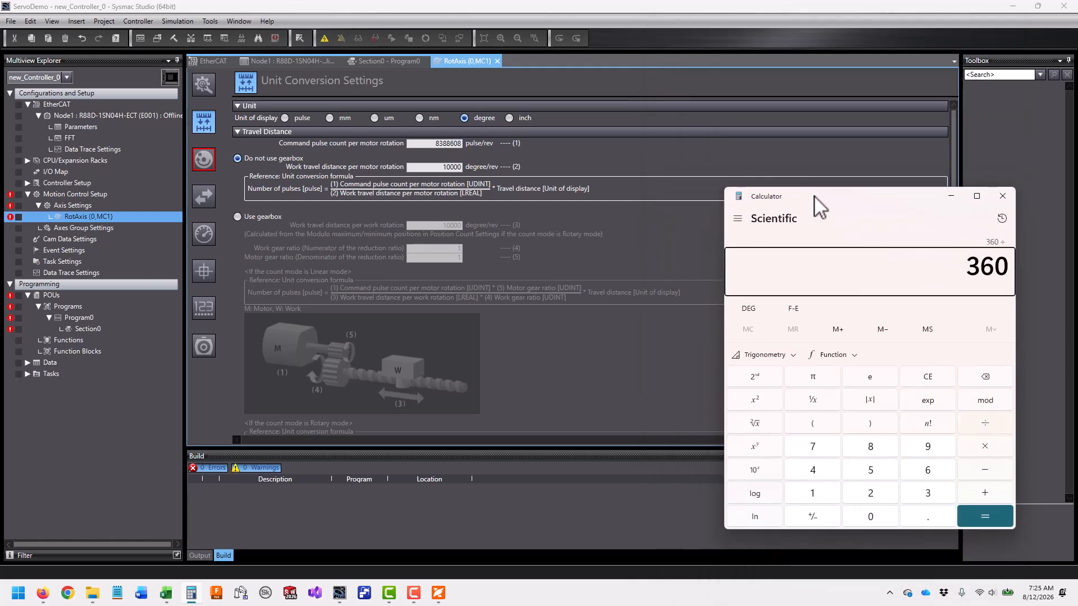
key(Return)
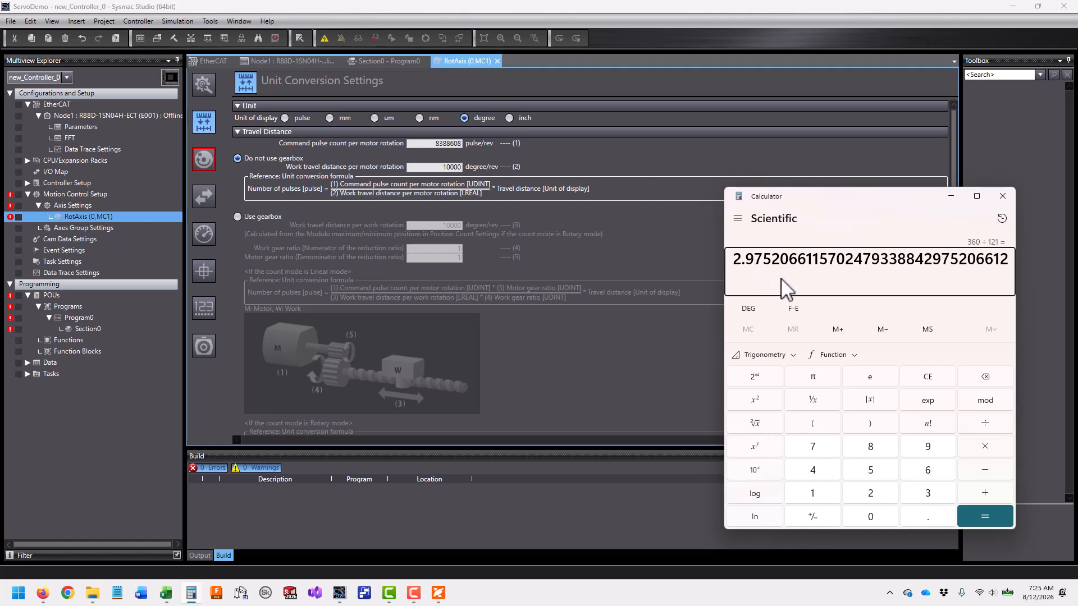
Set the work travel distance per motor rotation of RotAxis to 2.9752 degree/rev and check it against the Calculator result.
click(454, 163)
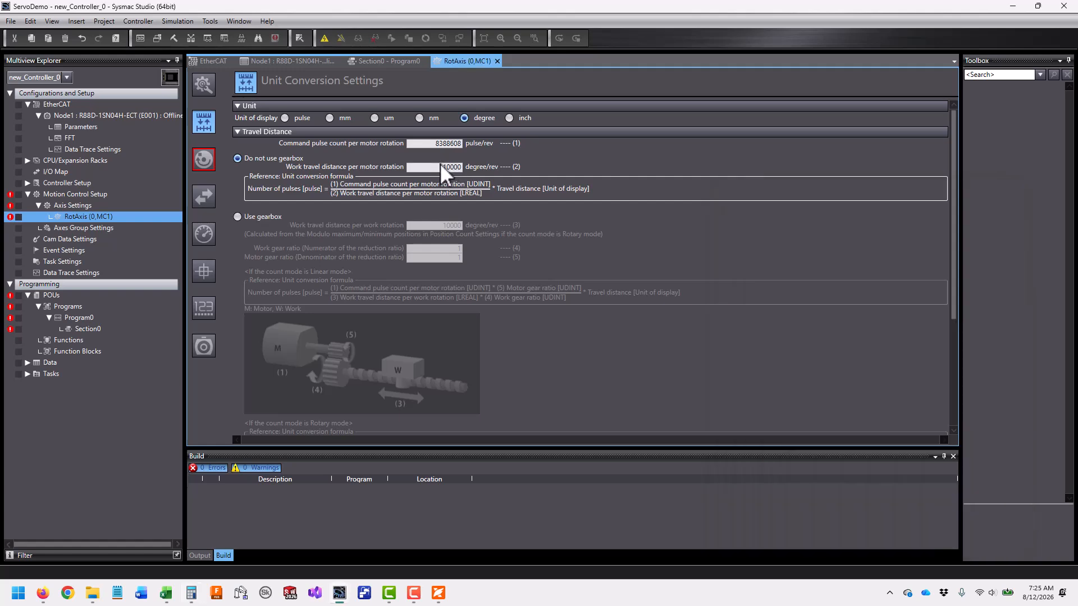
text(2.9752)
click(194, 594)
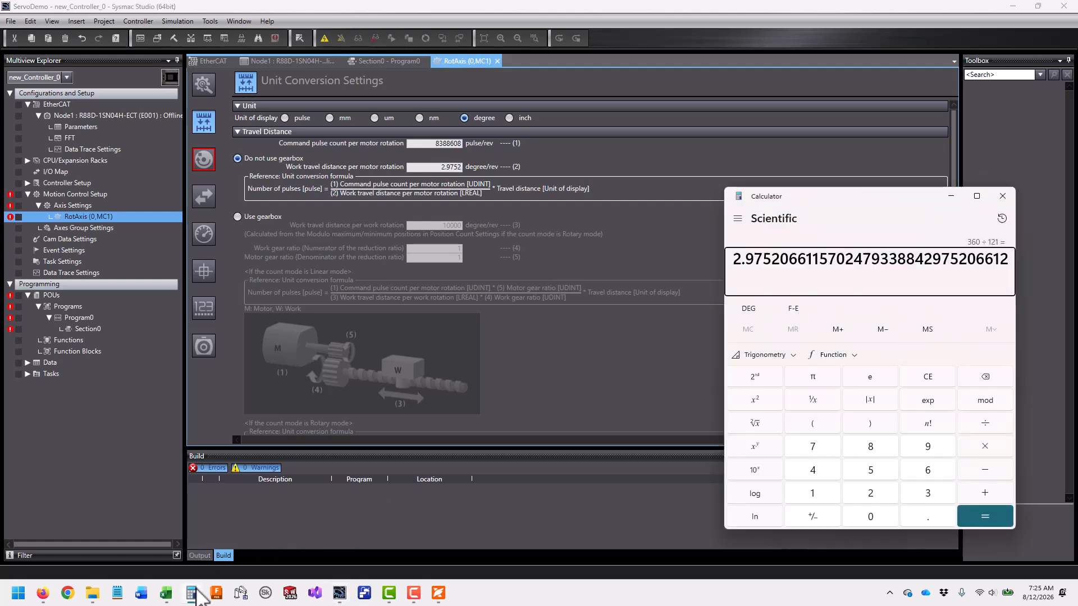
click(196, 591)
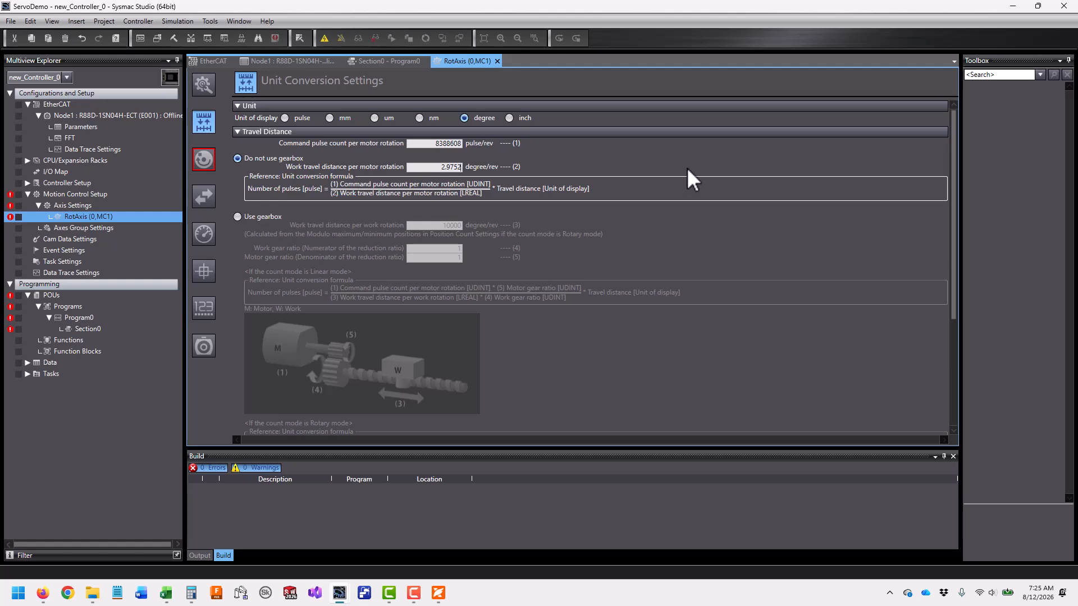
Compare the Distance input of the MC_MoveRelative block with the display unit, travel distance and conversion formulas of RotAxis.
click(407, 60)
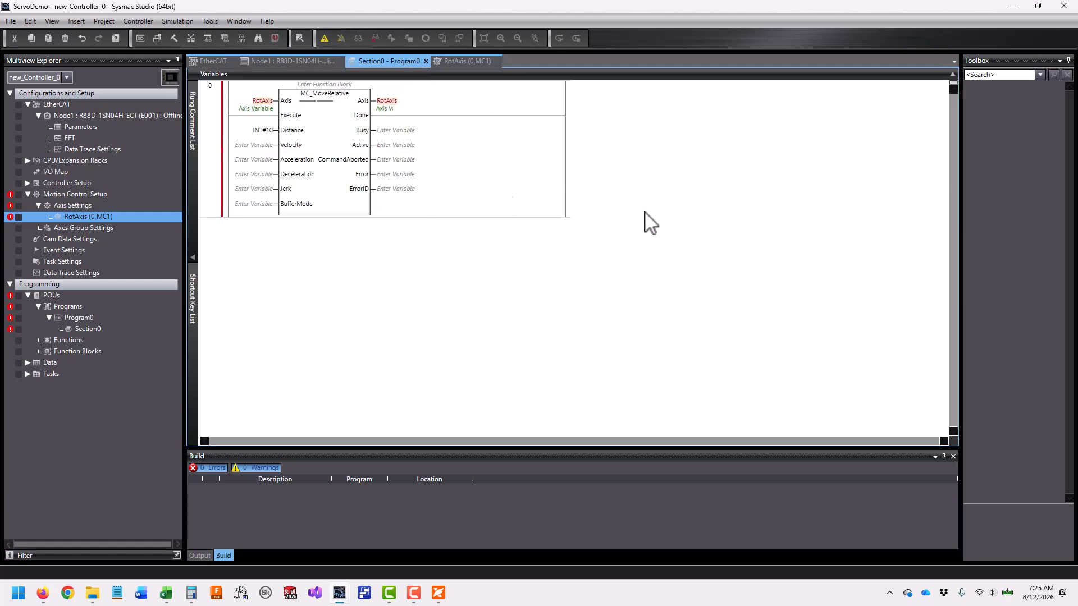
click(269, 128)
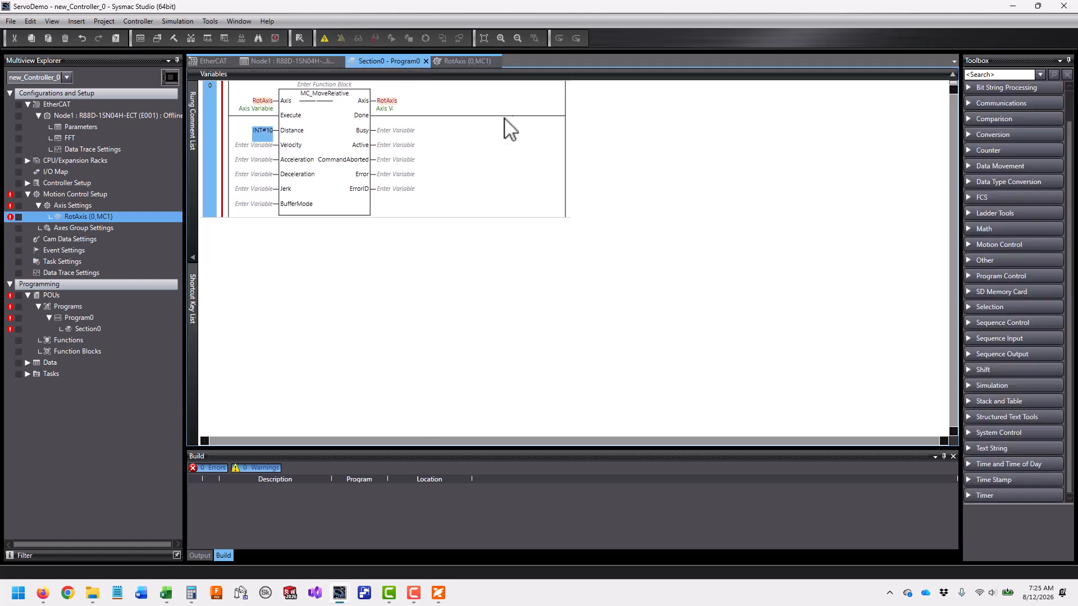
click(463, 60)
double_click(444, 167)
click(412, 60)
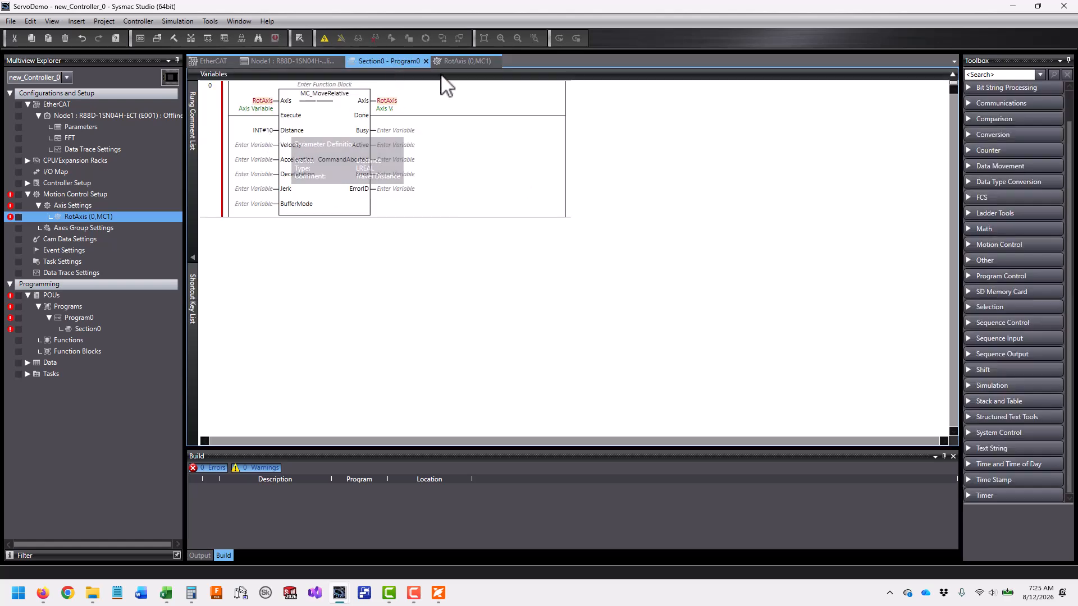
click(467, 61)
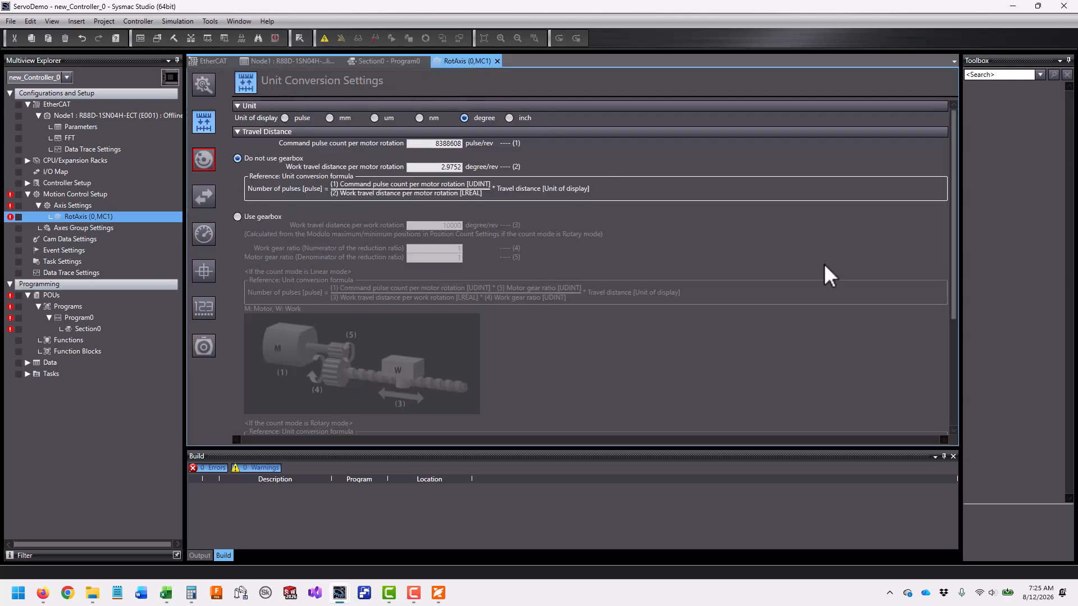
scroll(823, 264, down, 2)
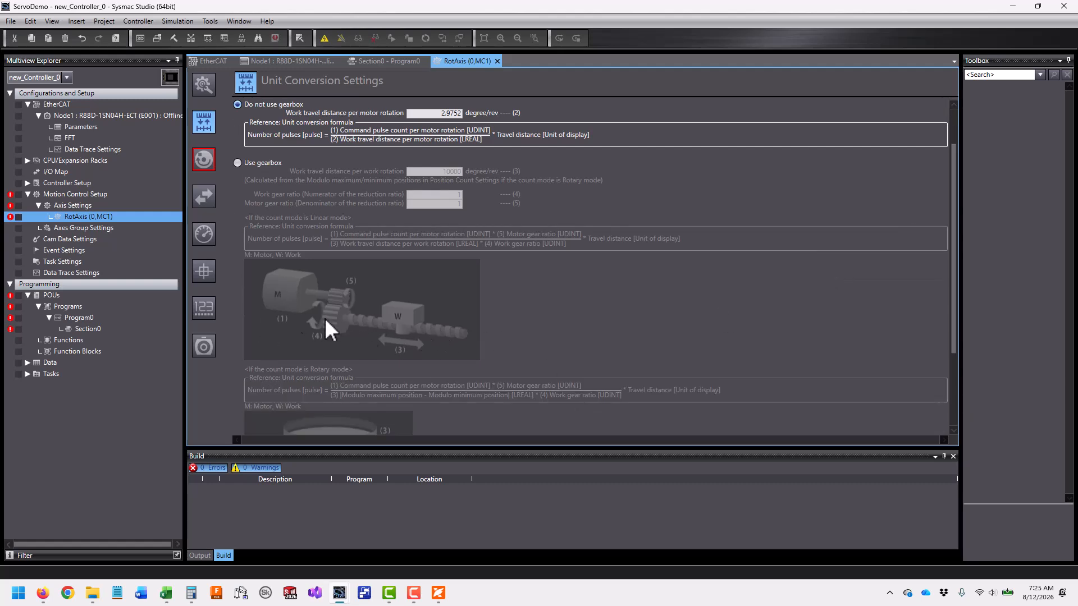
scroll(678, 325, up, 2)
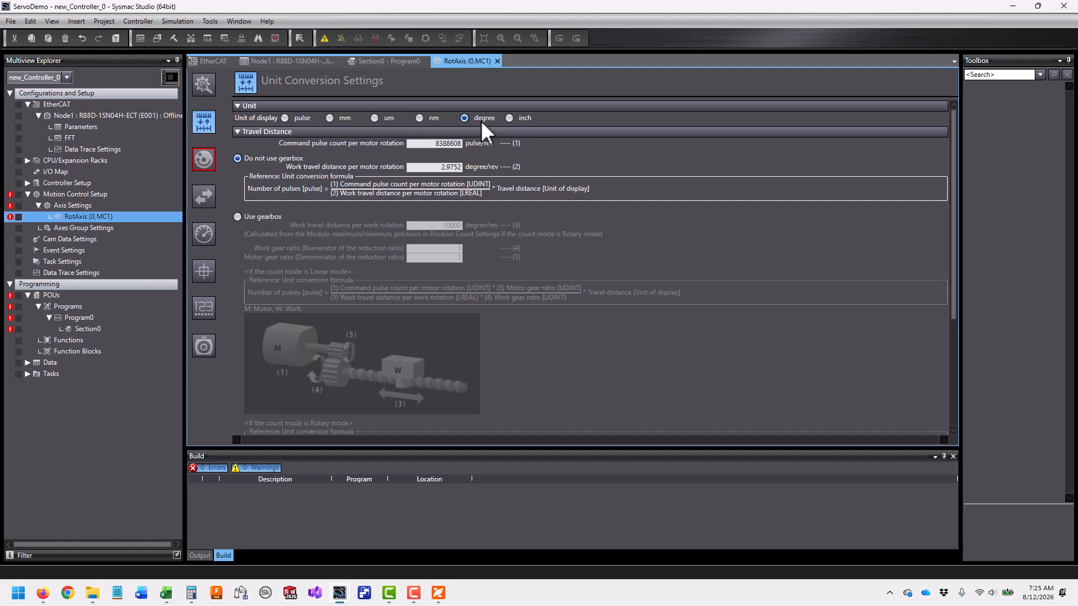
scroll(784, 269, down, 6)
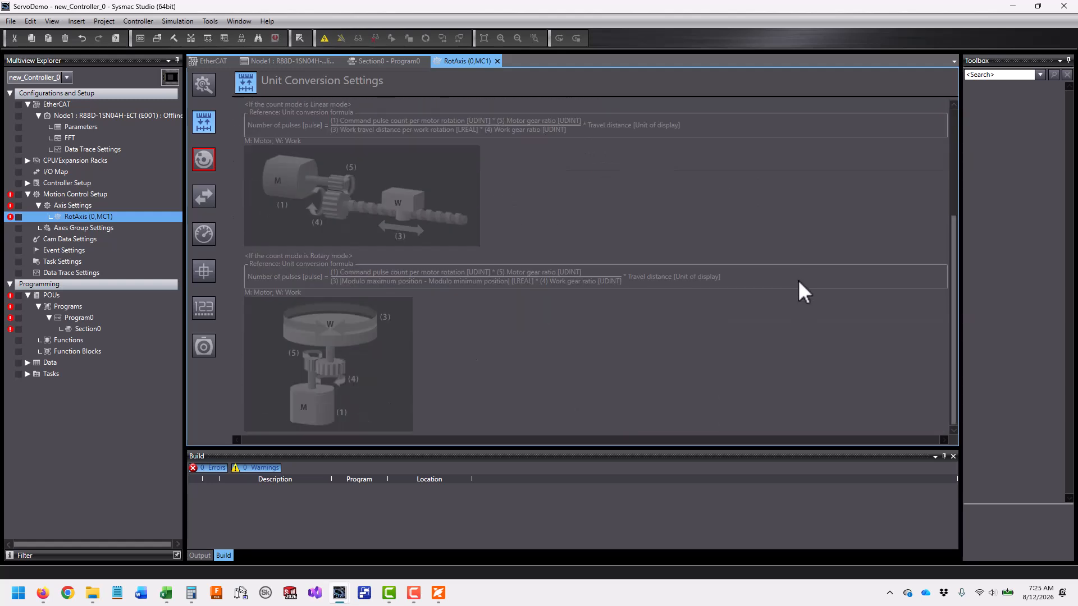
scroll(797, 280, up, 6)
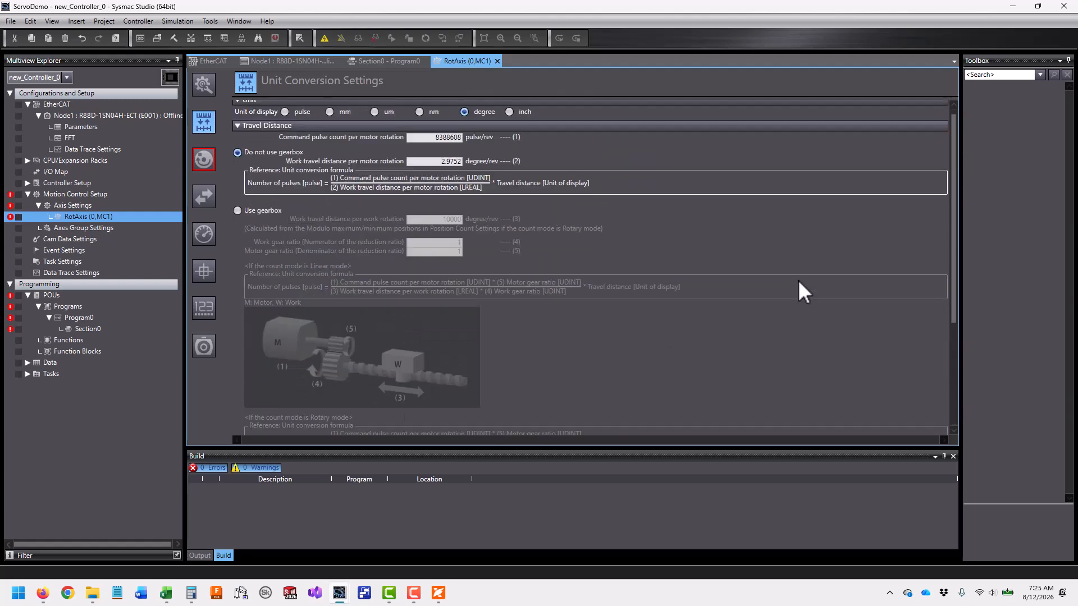
In the Operation Settings of RotAxis, set the maximum velocity and the start velocity to 100 degree/s.
click(203, 159)
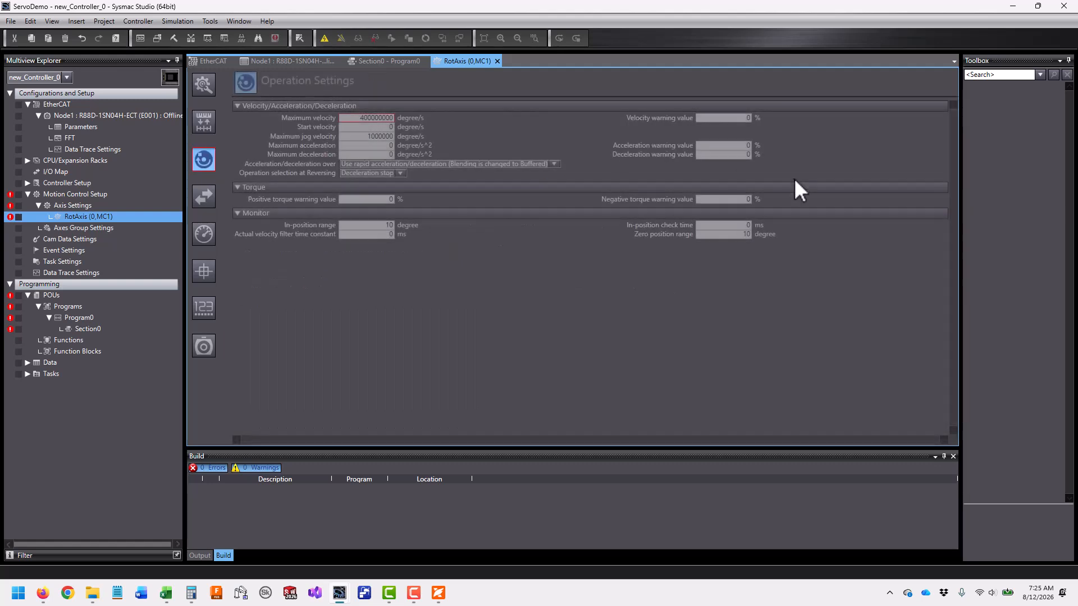
click(356, 119)
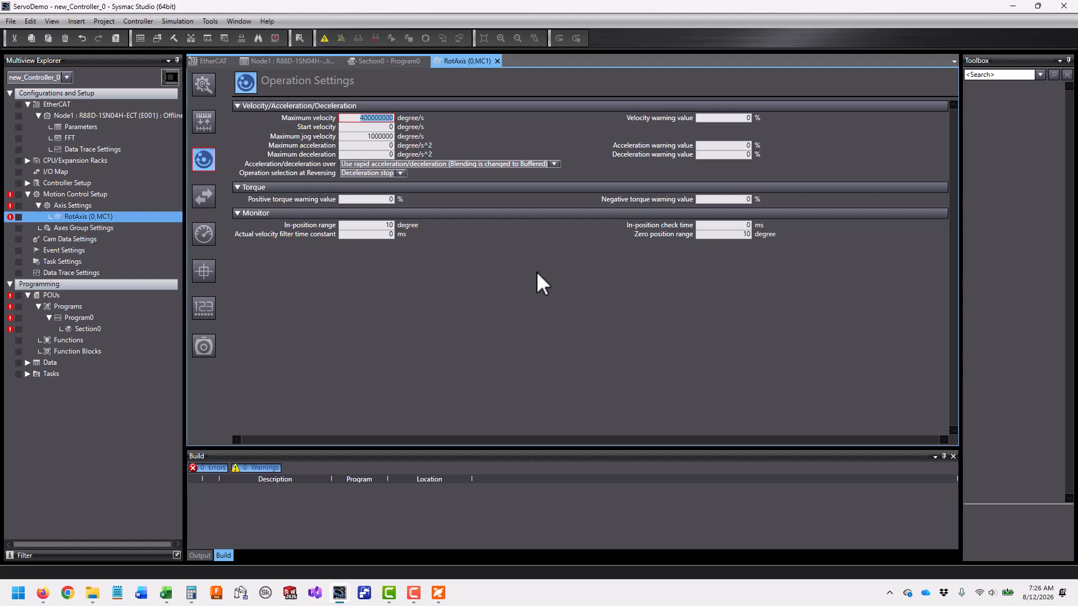
text(100)
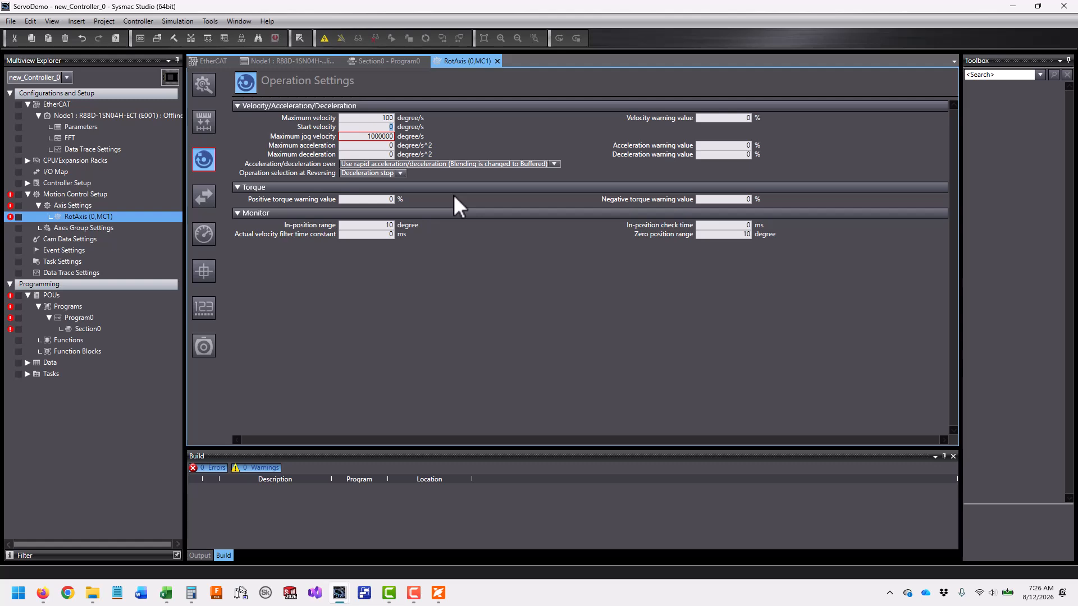
text(100)
Set the maximum jog velocity to 10 degree/s and the maximum acceleration and deceleration to 1000 degree/s^2, keeping Deceleration stop at reversing.
double_click(372, 137)
text(10)
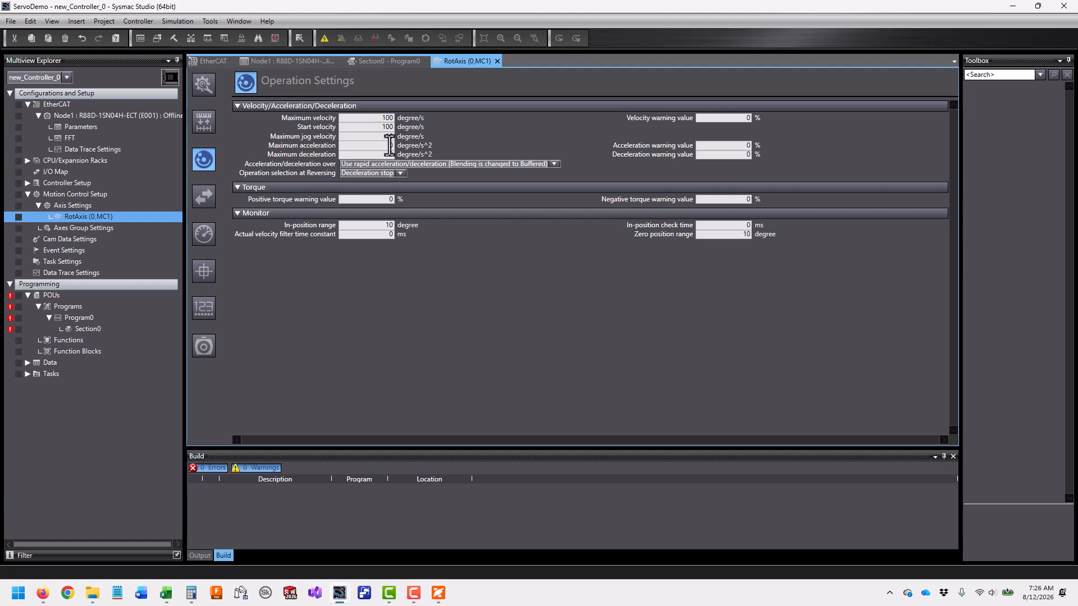
text(00)
text(100)
click(402, 173)
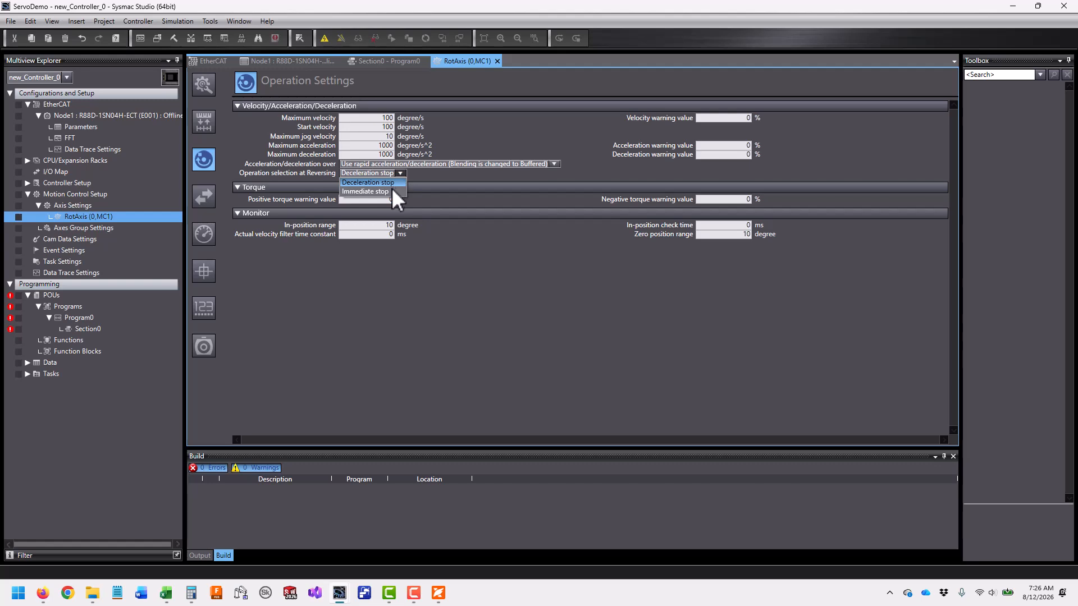
click(480, 316)
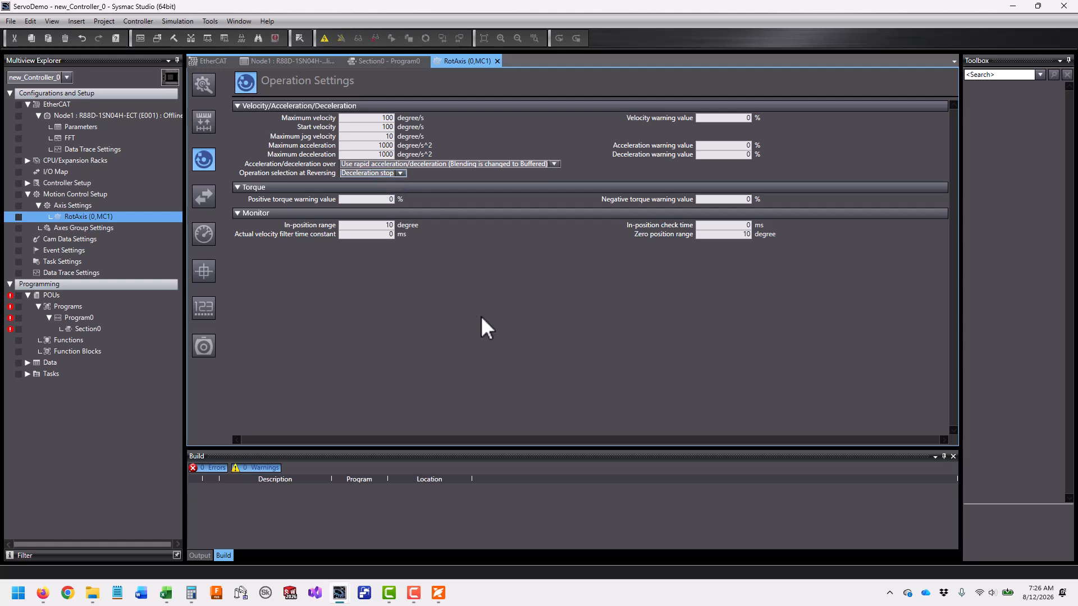
Set the velocity warning value of RotAxis to 90 % and go through the acceleration and deceleration warning values.
click(737, 117)
text(90)
click(745, 145)
key(Tab)
Set the in-position range and the zero position range of RotAxis to 0.1 degree.
click(387, 225)
text(.1)
click(747, 234)
text(.1)
Review the limit input stop method, home proximity input logic inversion and software limit options of RotAxis.
click(201, 192)
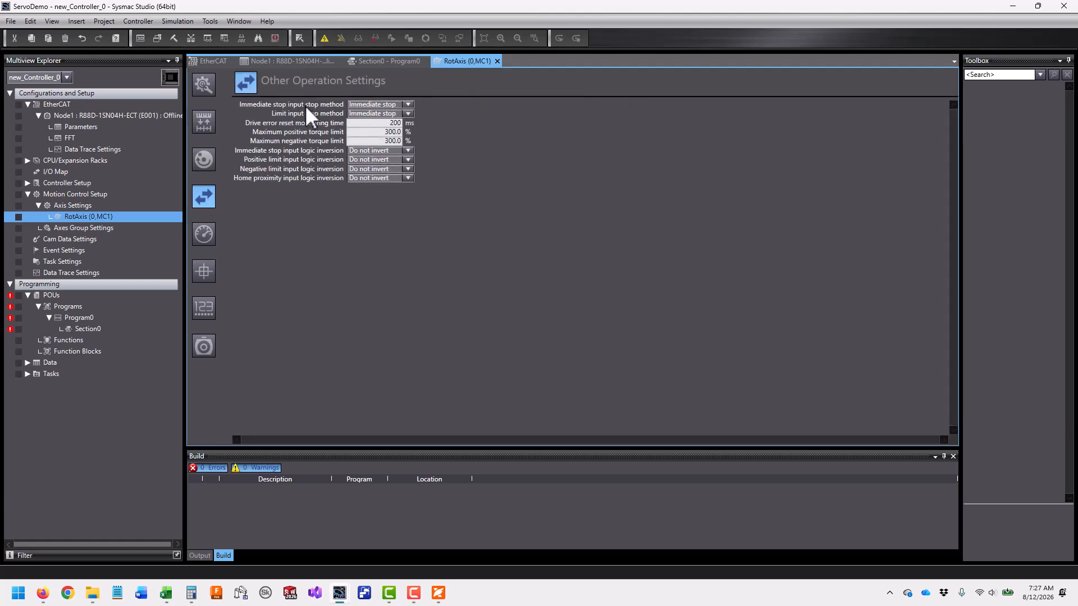
click(490, 110)
click(400, 114)
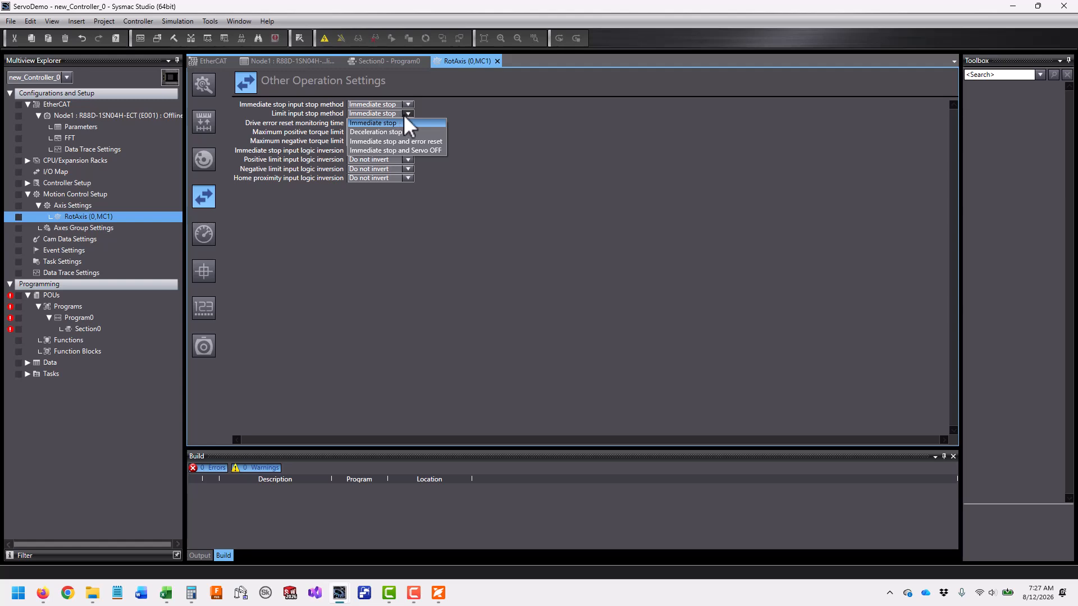
click(571, 141)
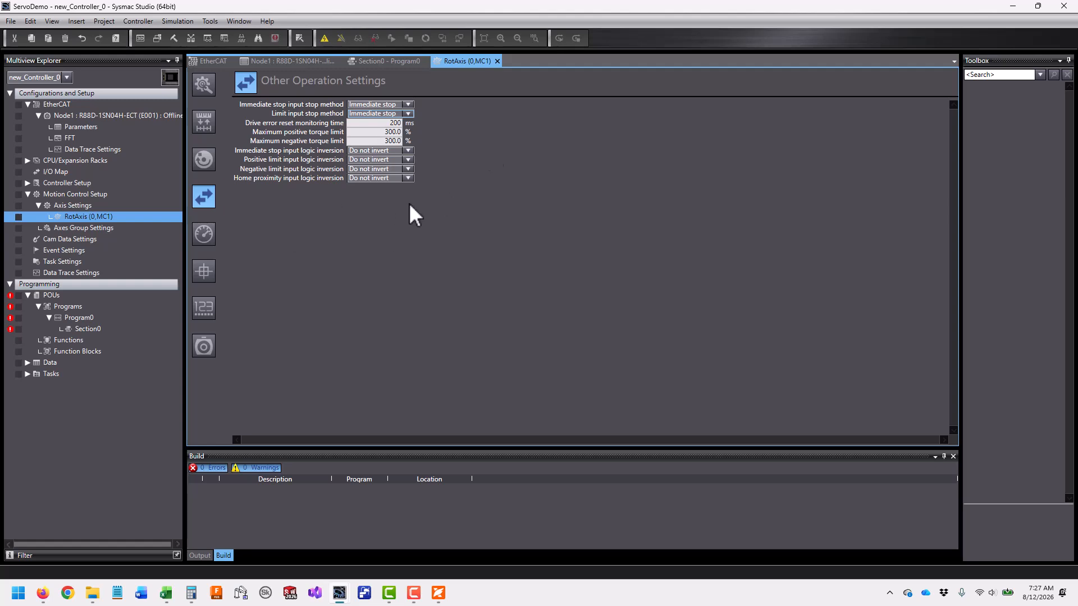
click(407, 179)
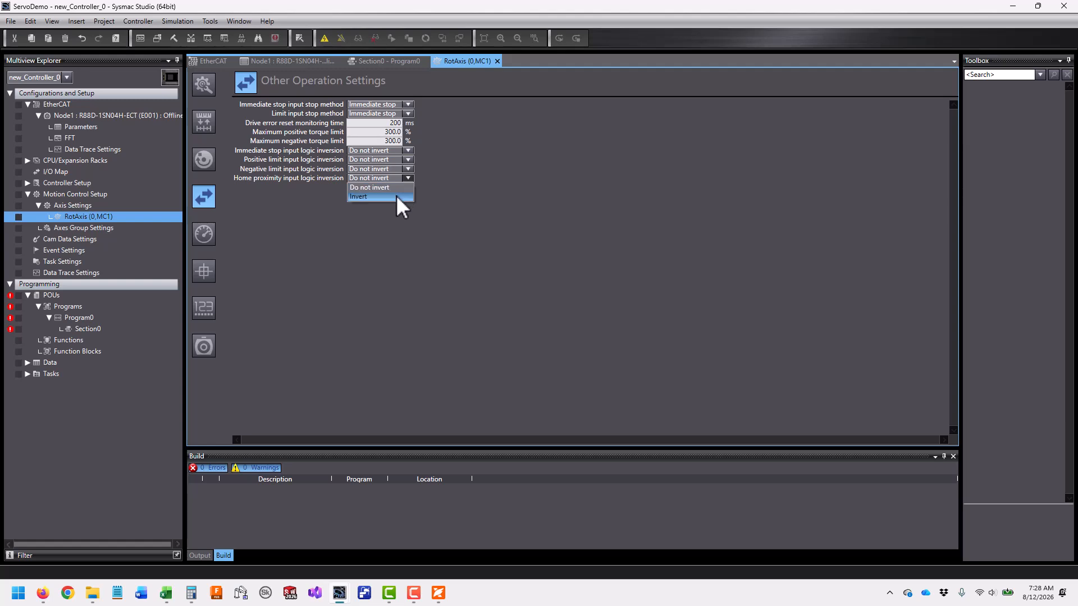
click(397, 187)
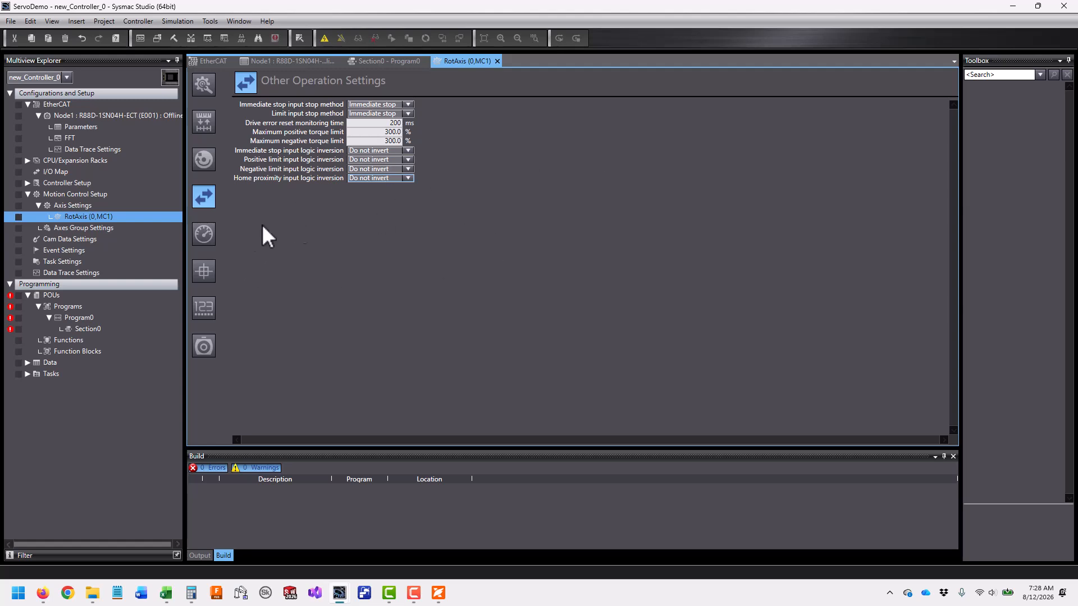
click(208, 234)
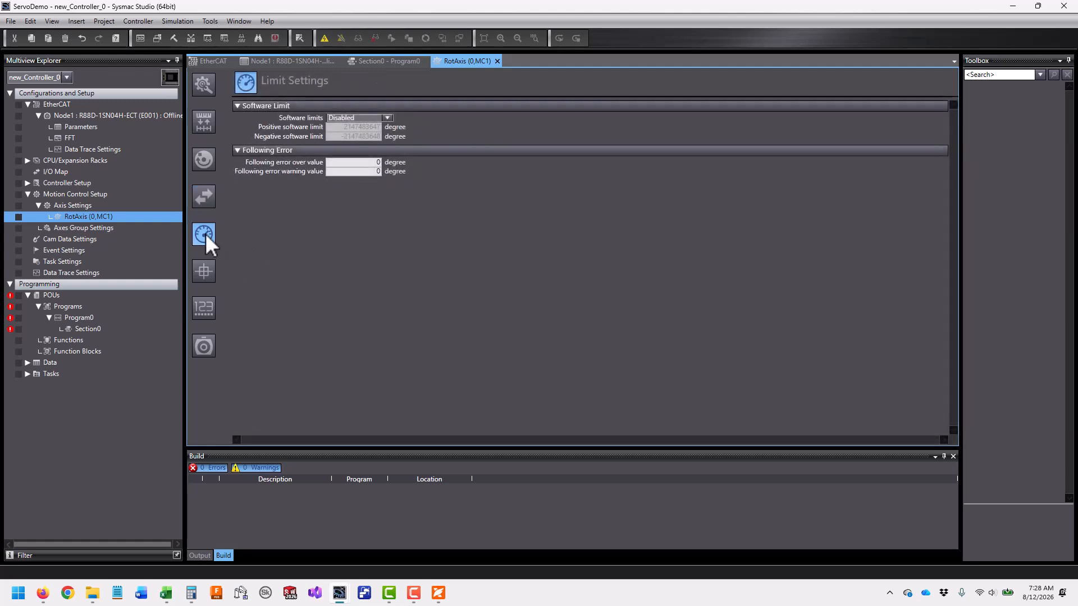
click(388, 118)
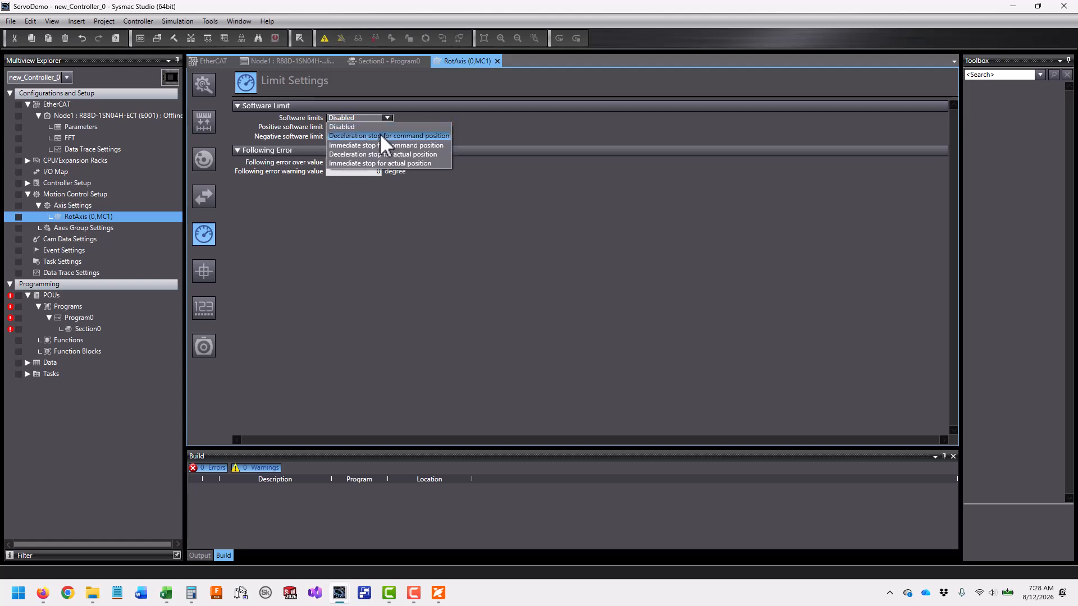
click(540, 129)
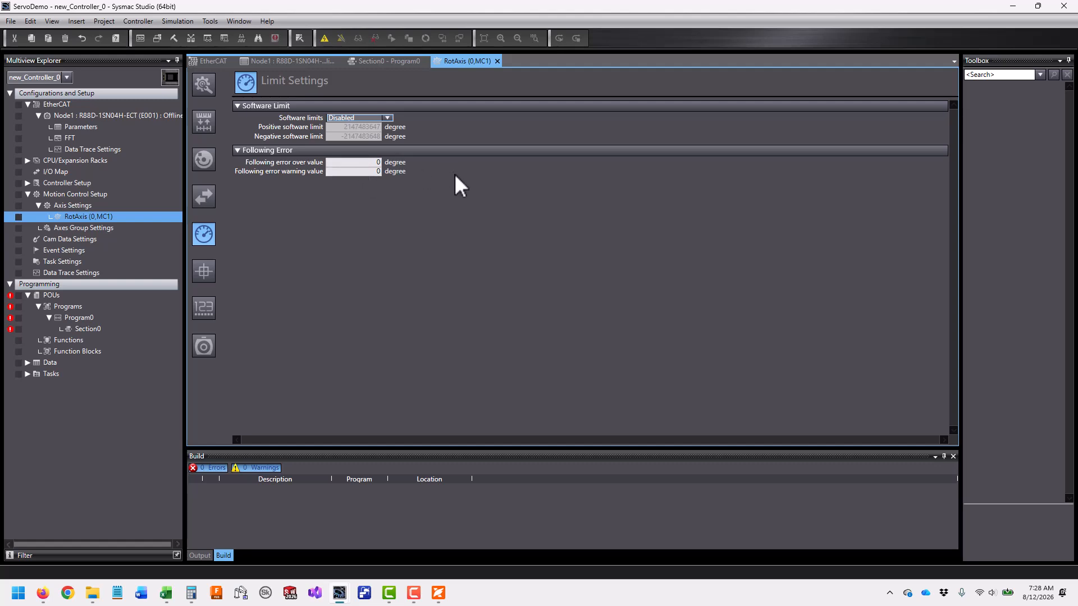
Set the homing method of RotAxis to Home proximity input OFF and the home input signal to Use external home input.
click(210, 270)
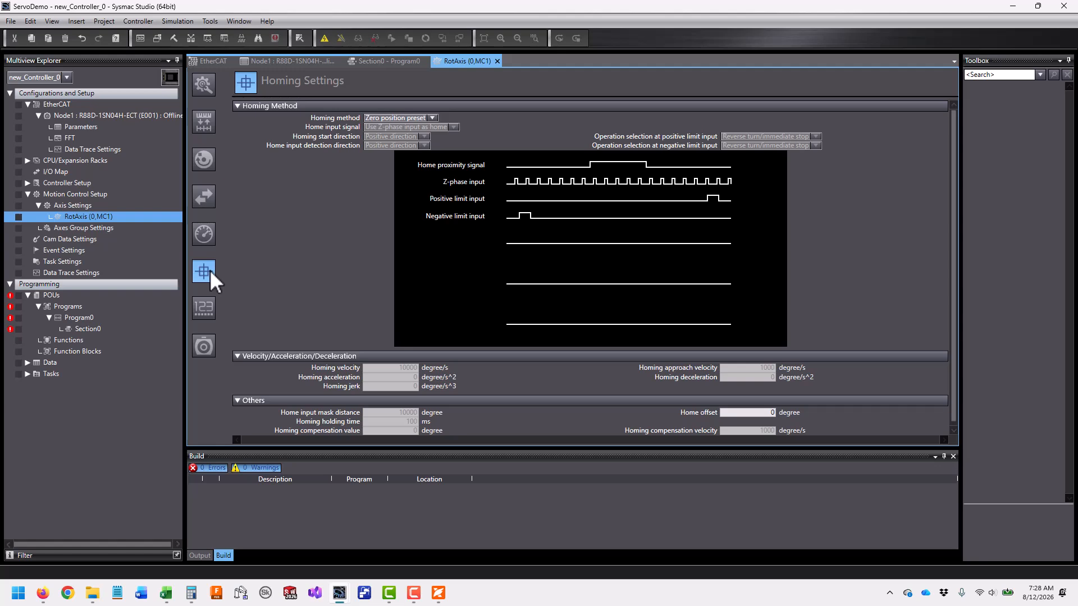
click(433, 117)
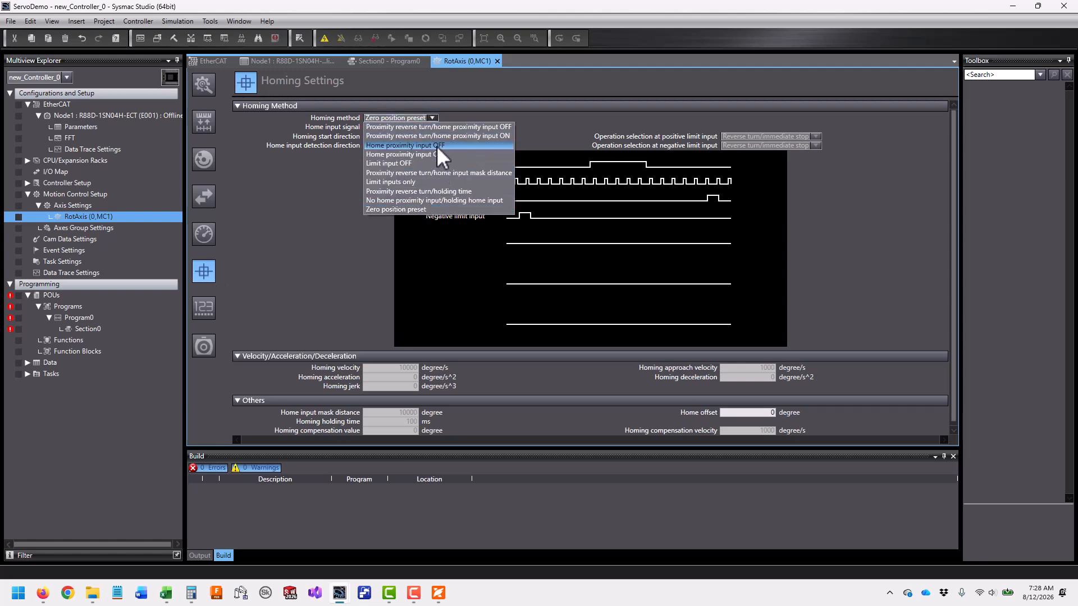
click(436, 145)
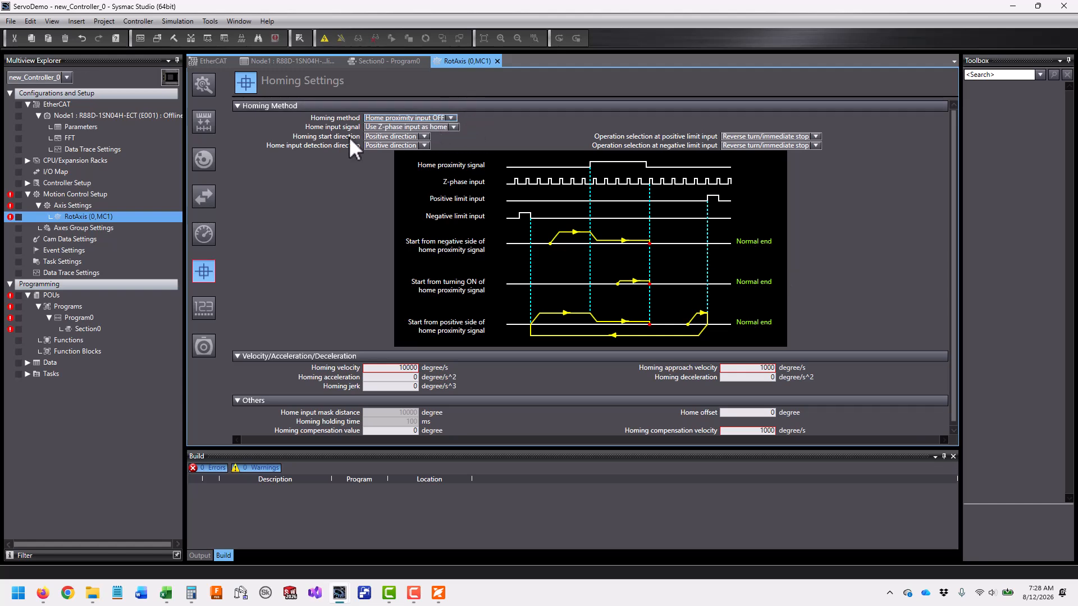
click(453, 127)
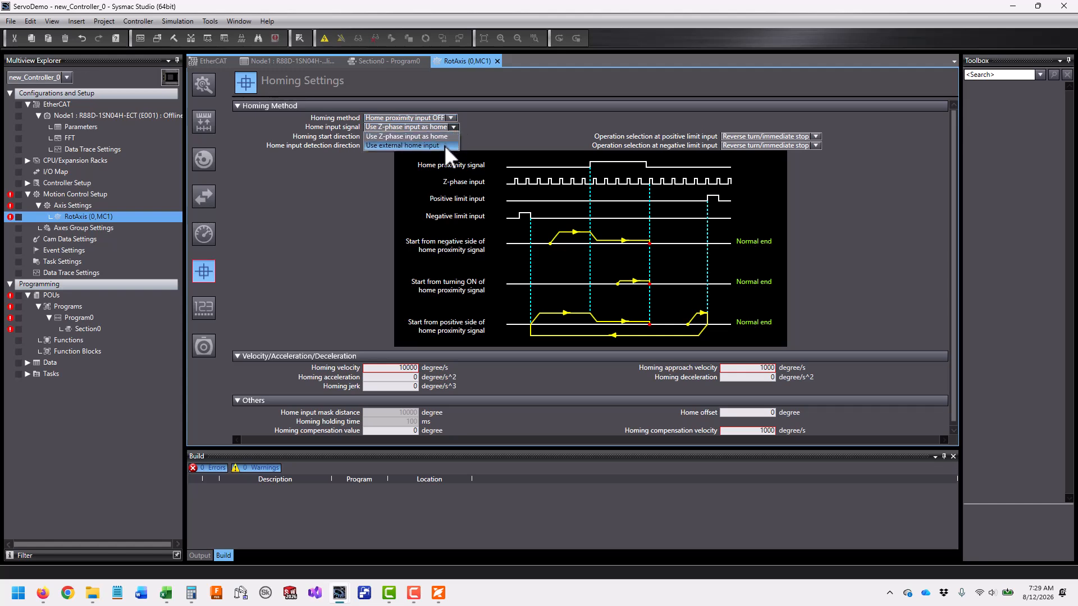
click(444, 144)
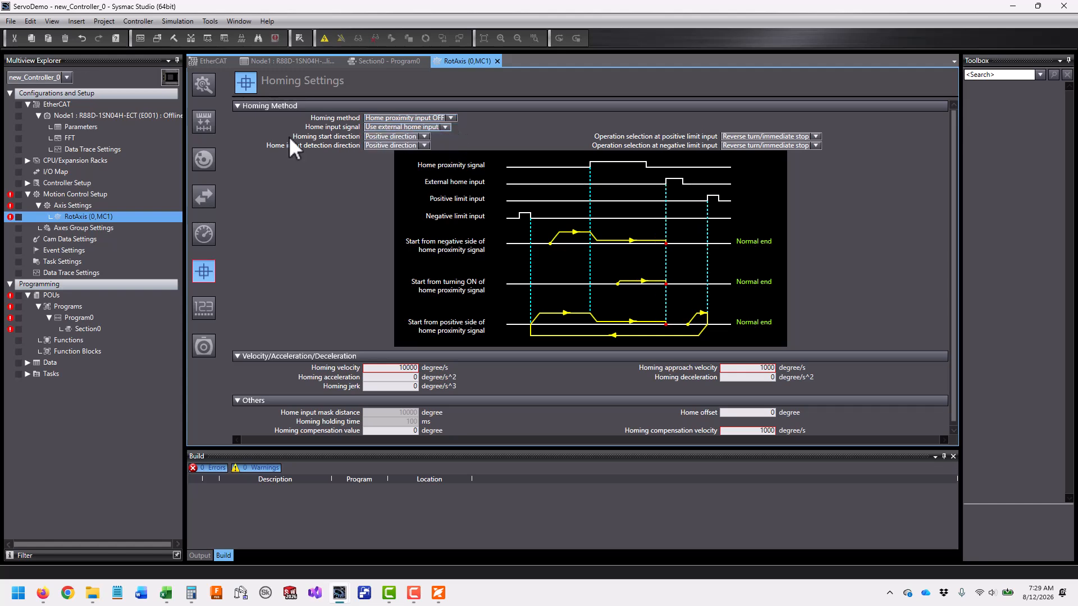
Check the Home Proximity Input port selection in the parameters of the Node1 servo drive.
double_click(83, 125)
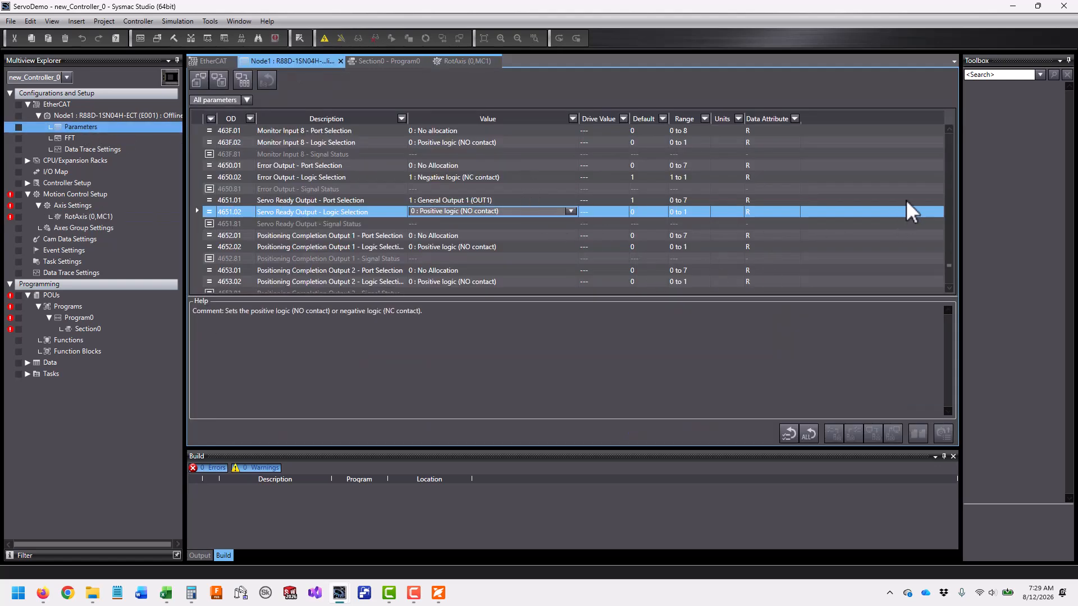
click(947, 166)
click(948, 166)
click(948, 166)
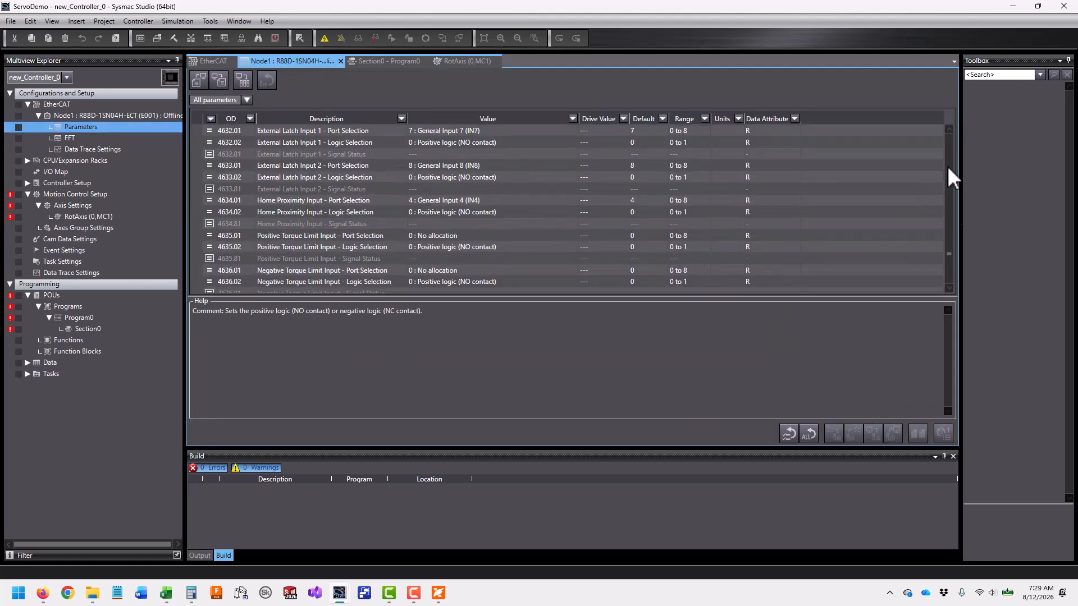
click(492, 202)
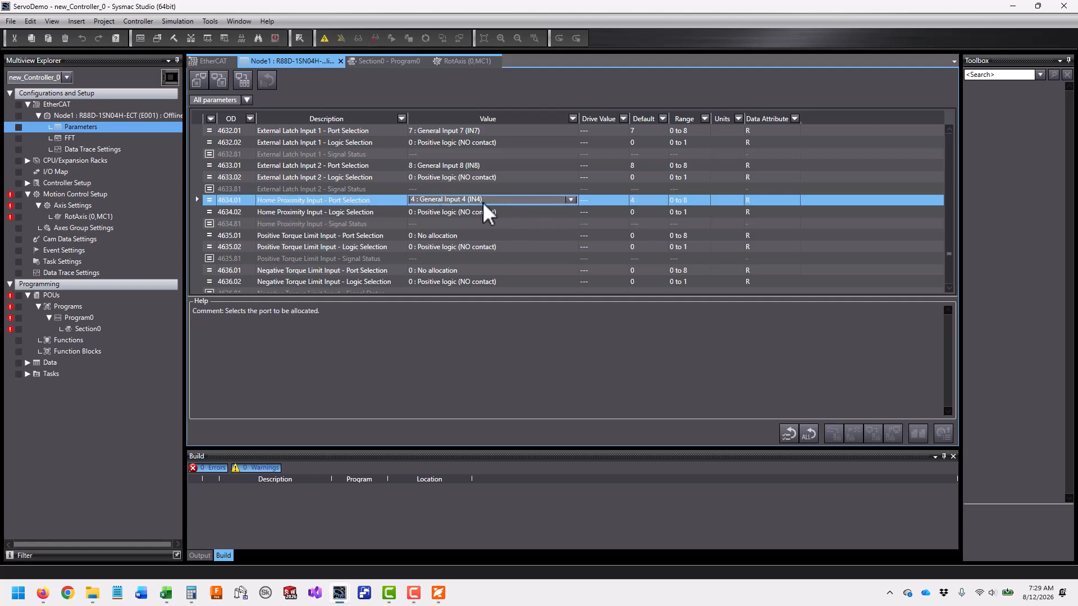
Review the home input signal choices in the RotAxis homing settings and keep Use external home input.
click(481, 59)
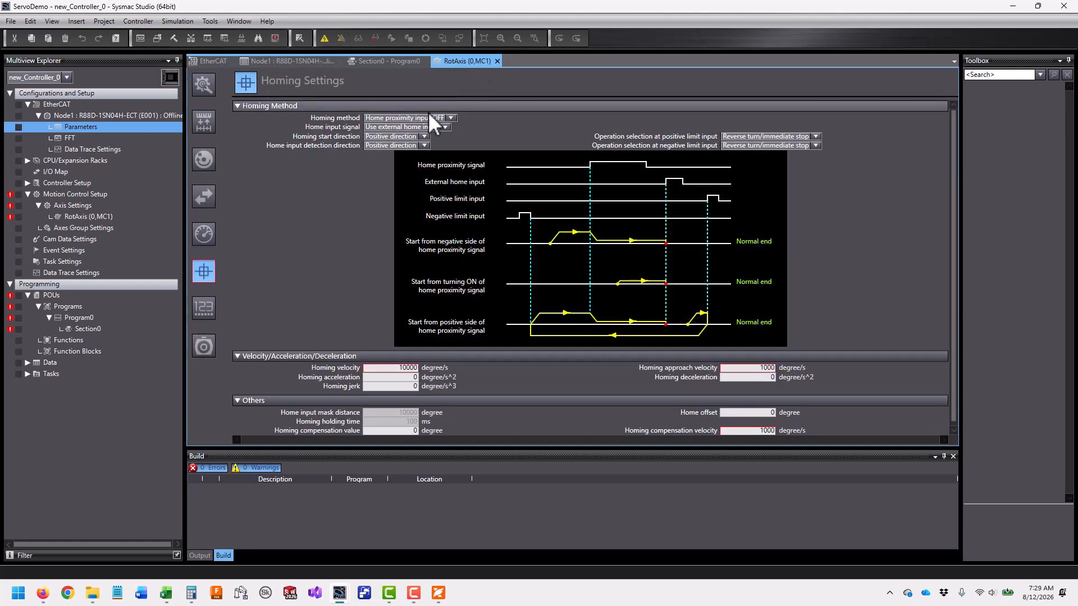
click(444, 127)
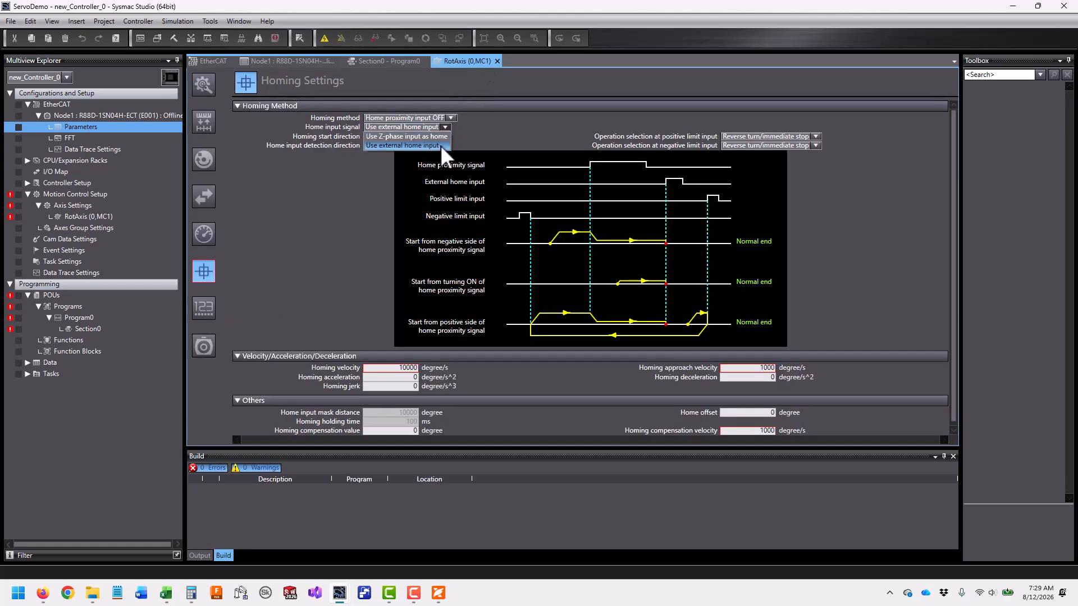
click(440, 145)
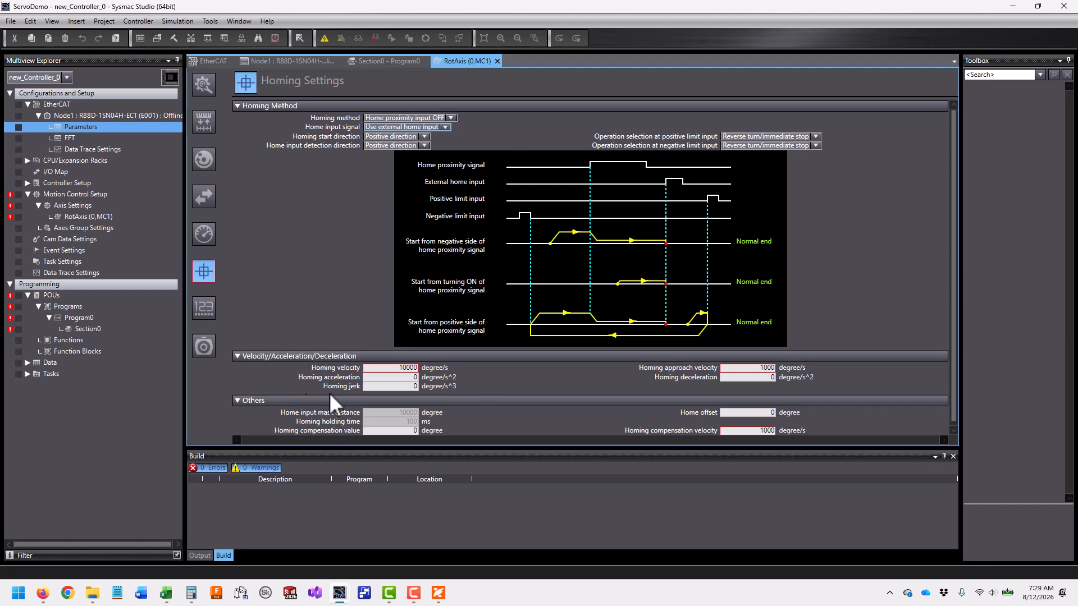
Set the homing velocity, homing approach velocity and homing compensation velocity of RotAxis to 10 degree/s.
drag(405, 371, 416, 369)
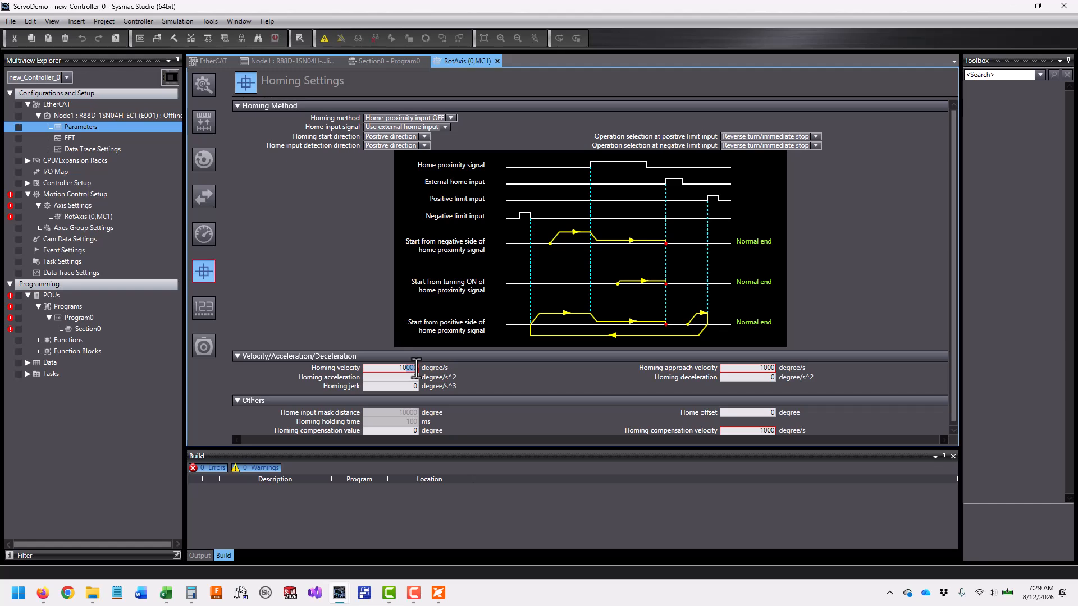
key(BackSpace)
drag(757, 369, 798, 369)
text(10)
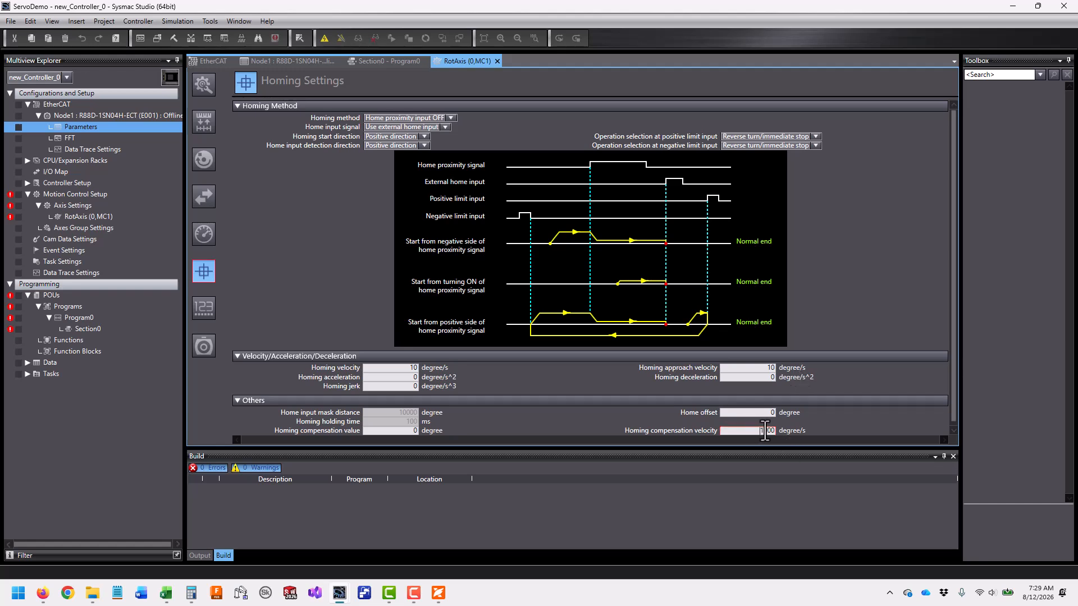
text(10)
Set the RotAxis count mode to Rotary mode with a modulo maximum position of 720 degree and a minimum of -720 degree.
click(205, 308)
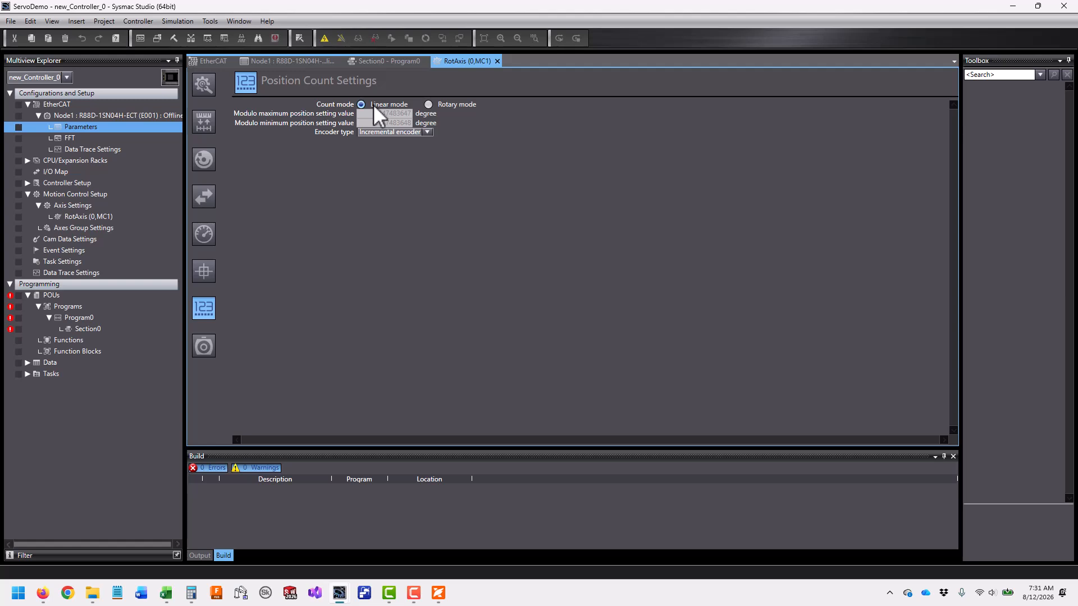
click(428, 105)
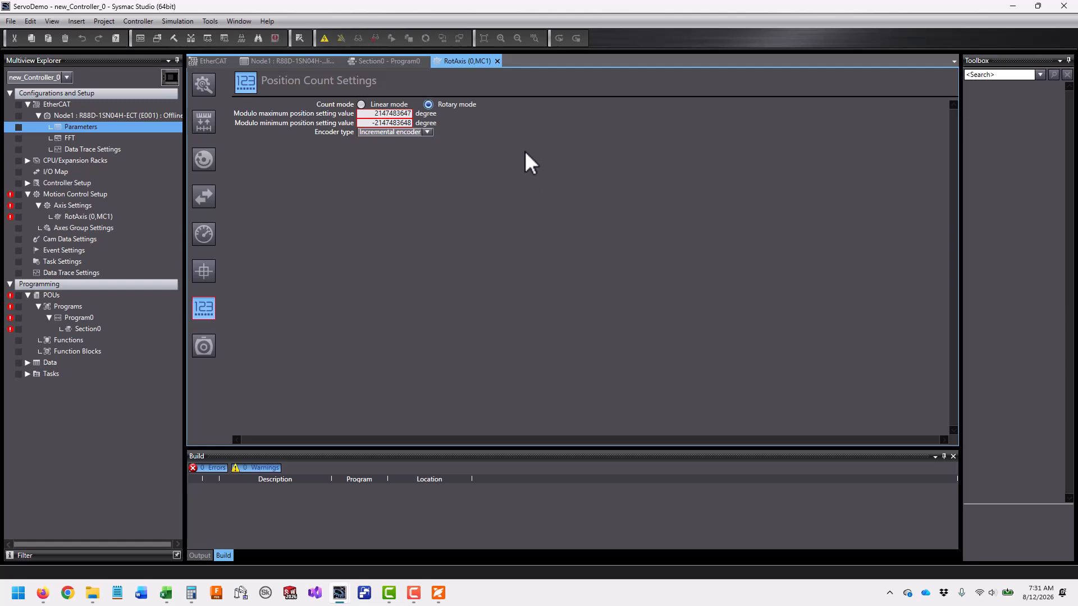
drag(370, 113, 492, 106)
text(720)
drag(365, 122, 455, 115)
text(-720)
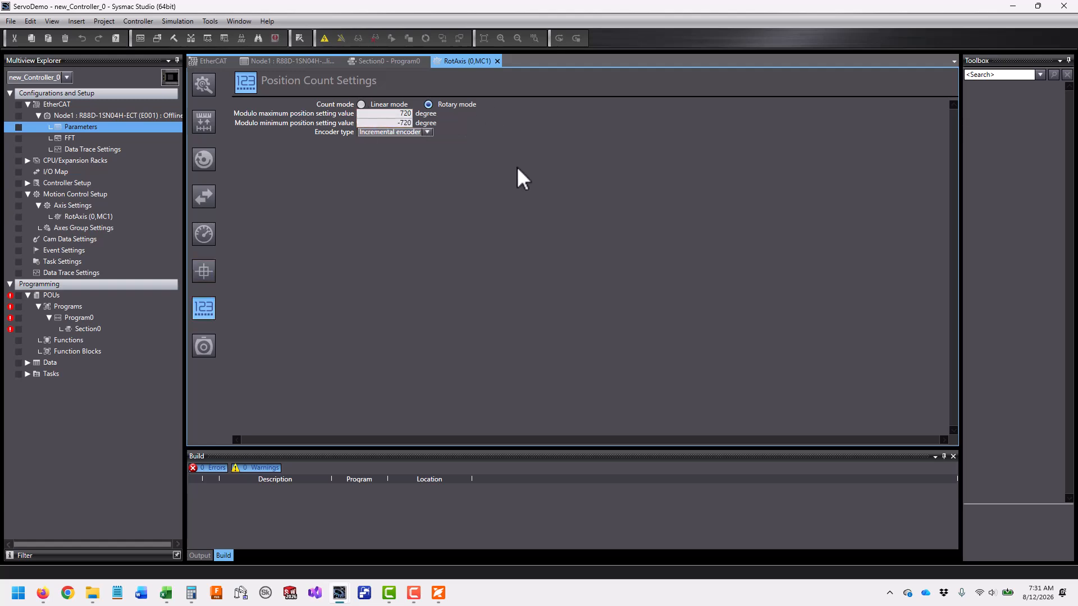
Review the modulo position and detailed options in the servo drive settings of RotAxis.
click(201, 347)
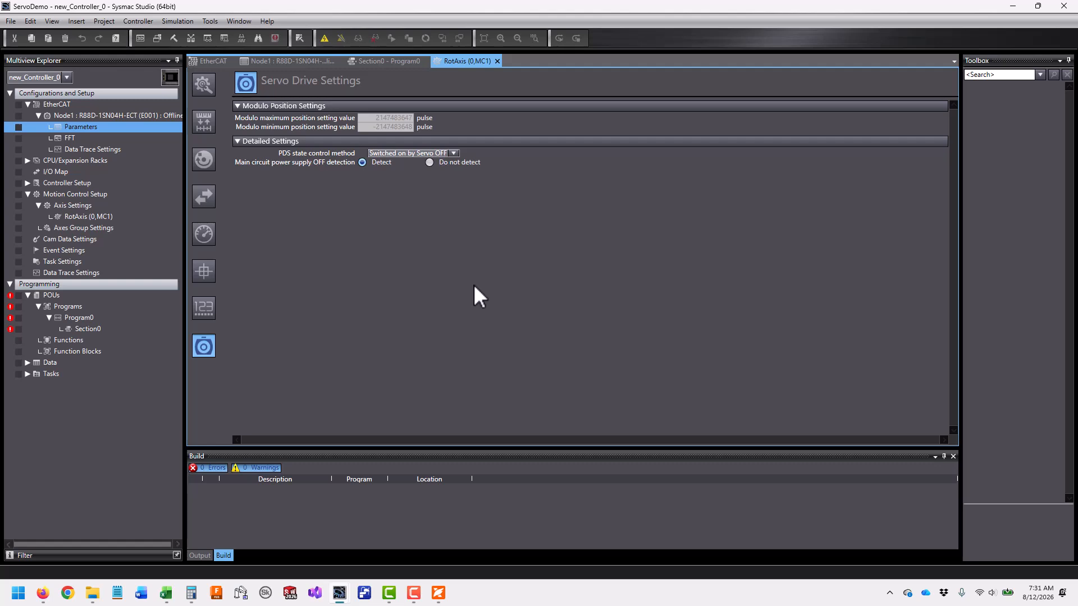
Return to Section0 of Program0 and look through the available Motion Control function blocks.
click(385, 56)
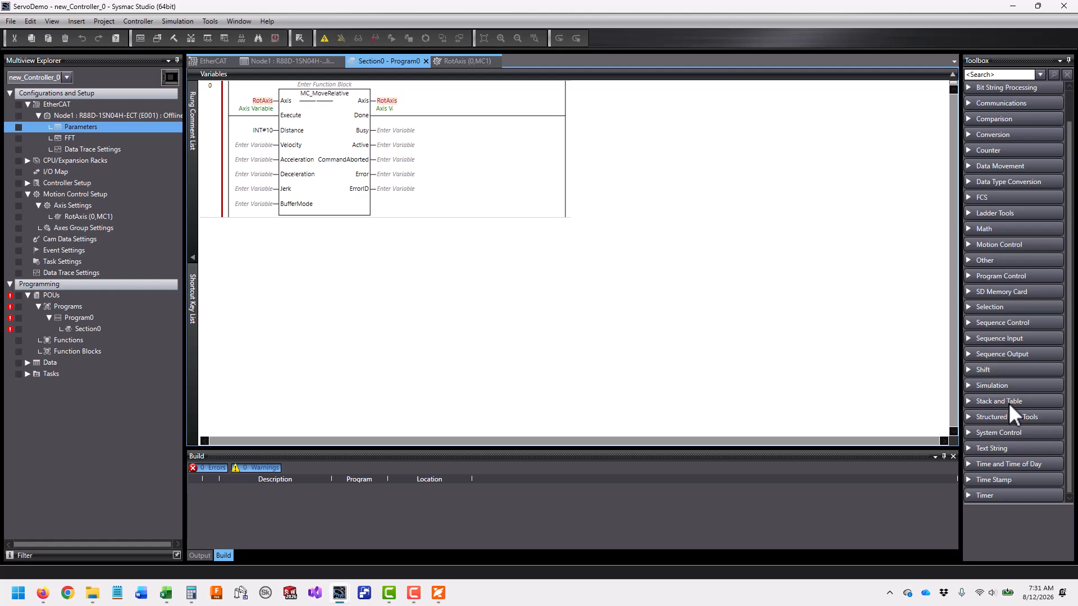
click(1005, 244)
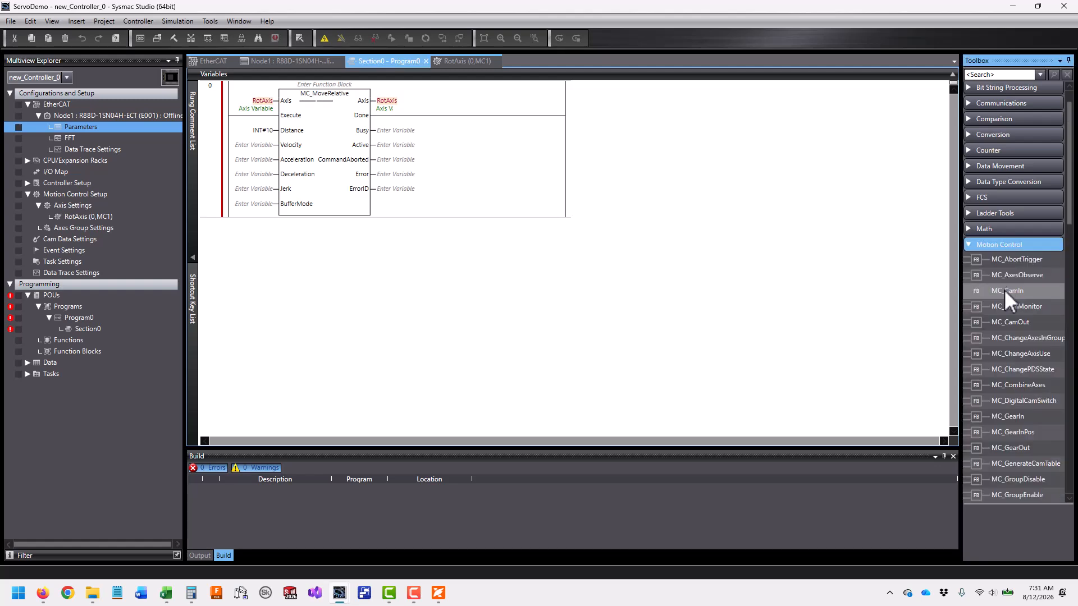
scroll(1005, 342, down, 3)
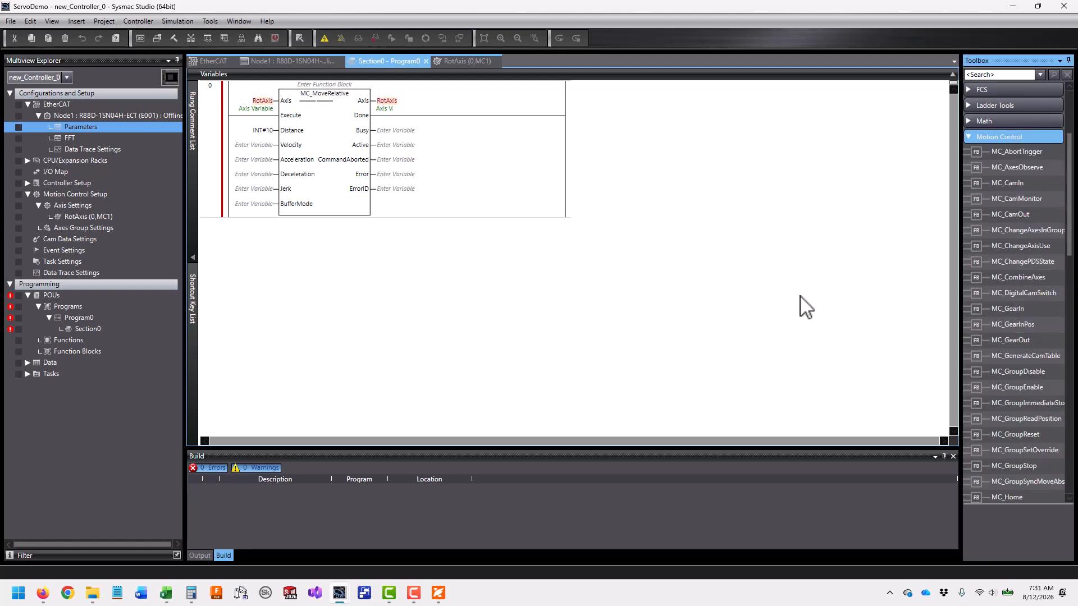